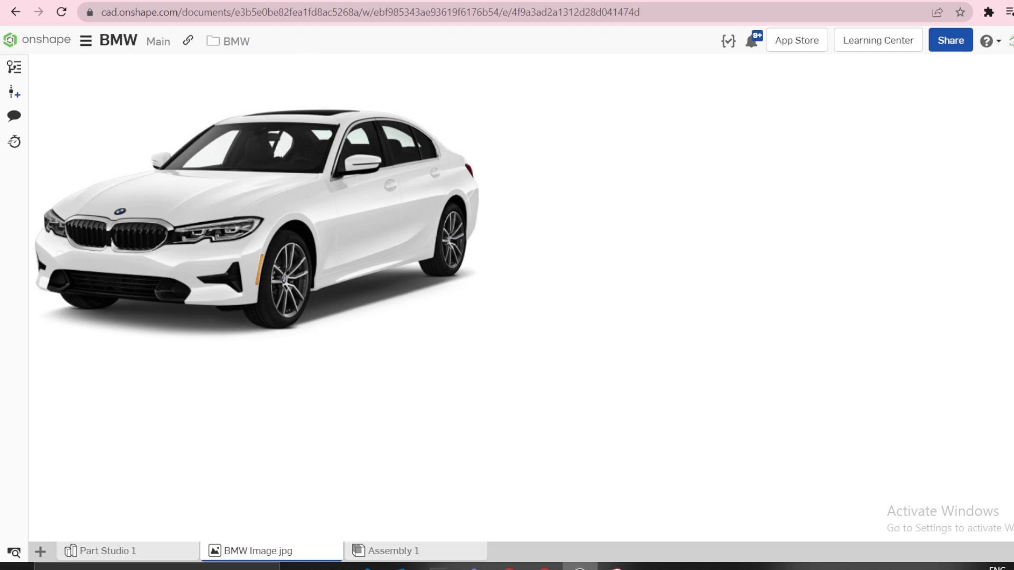
# Step: Open Part Studio 1 and start a new sketch on the Front plane
pyautogui.click(115, 557)
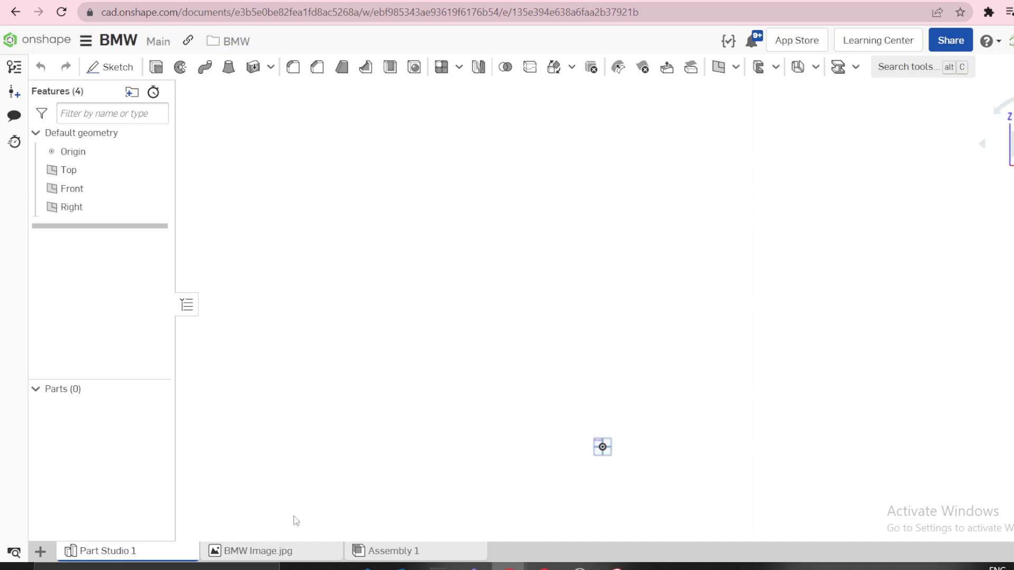
pyautogui.click(259, 552)
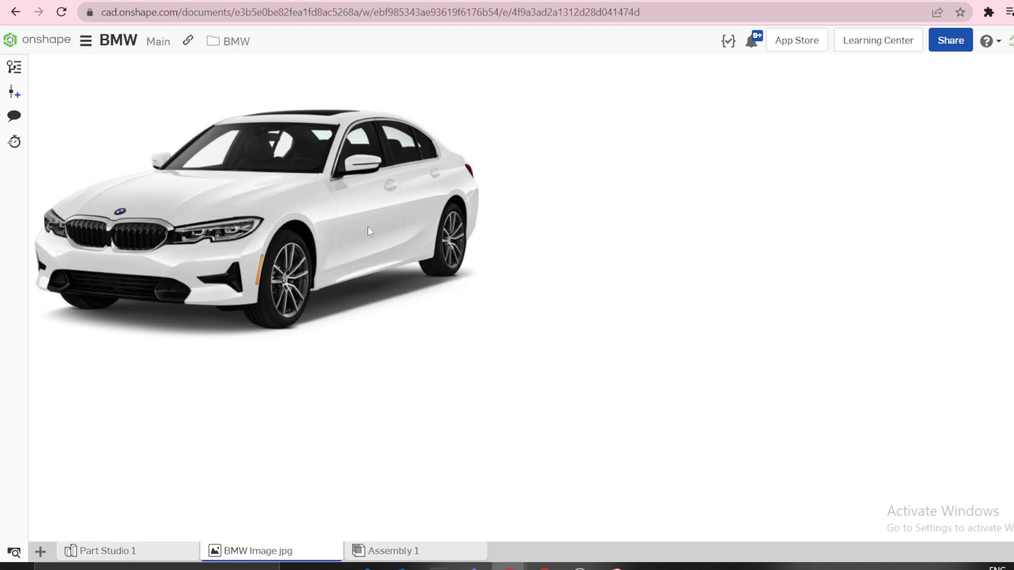
pyautogui.click(129, 553)
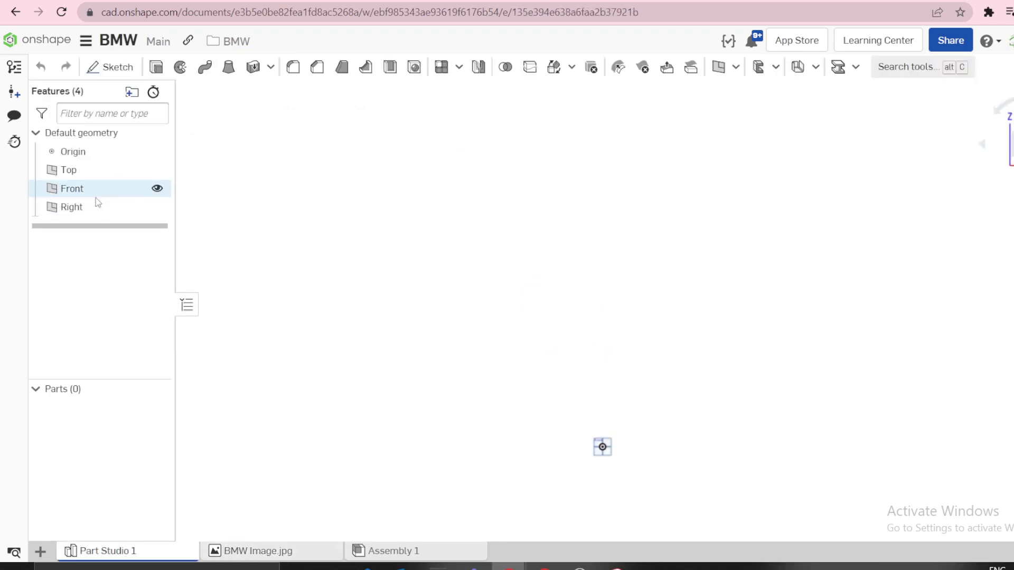
pyautogui.click(96, 196)
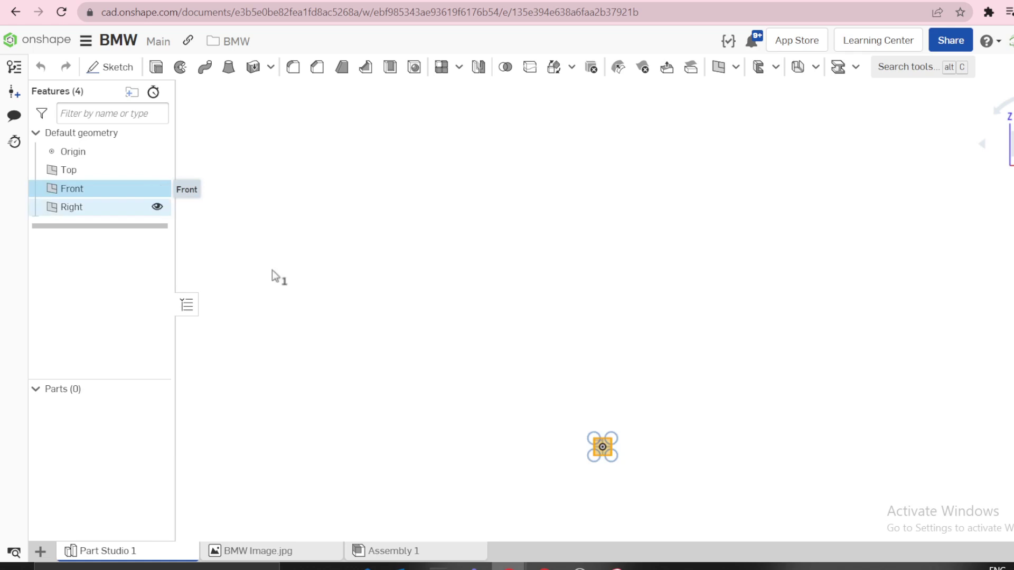
pyautogui.scroll(4, 523, 395)
pyautogui.press('f')
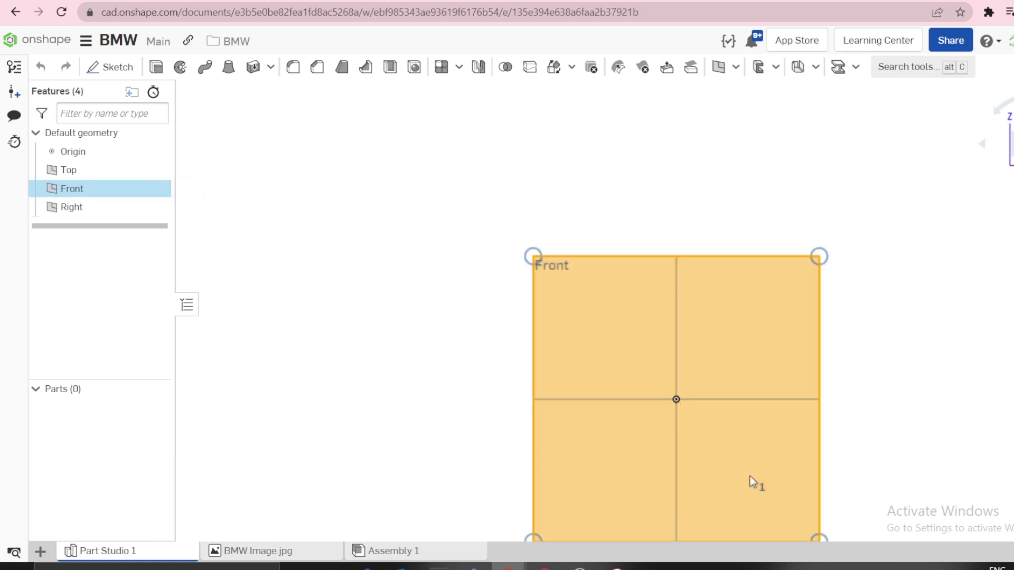
pyautogui.rightClick(135, 192)
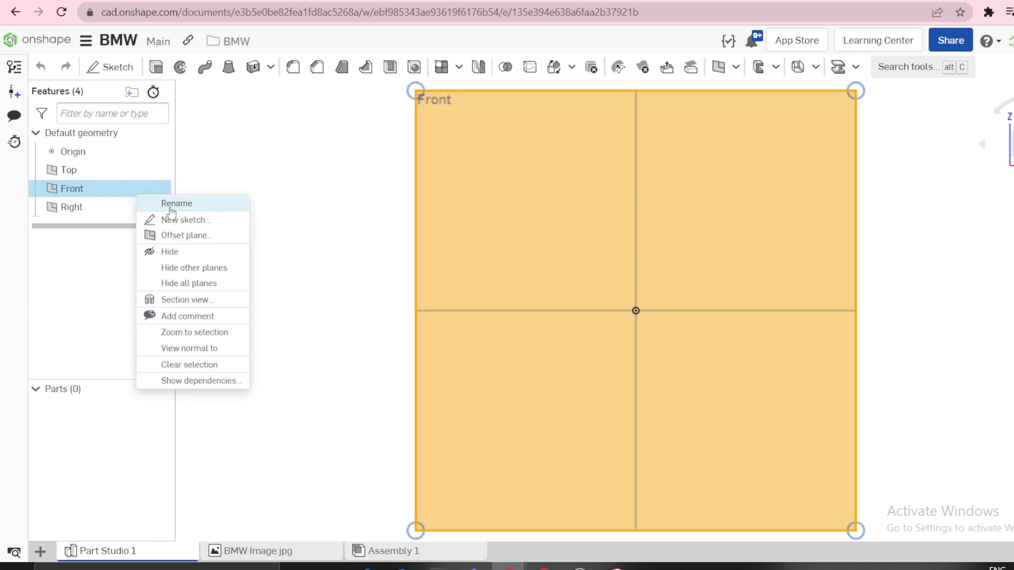
pyautogui.click(172, 218)
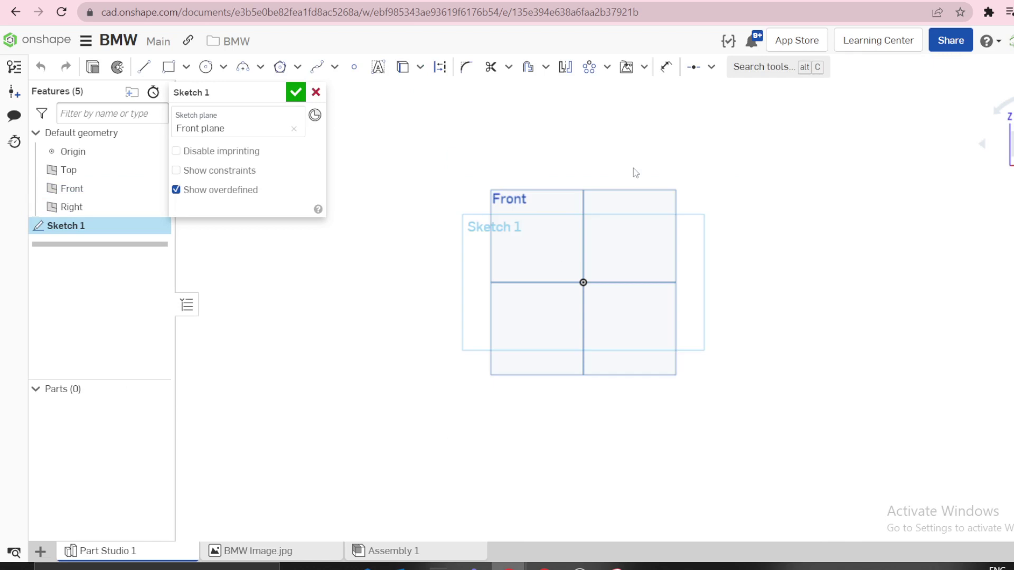
# Step: Insert bmw_front_p_wod.png from the BMW folder in Onshape Users Worldwide into the sketch, about 234 mm wide around the origin
pyautogui.click(645, 67)
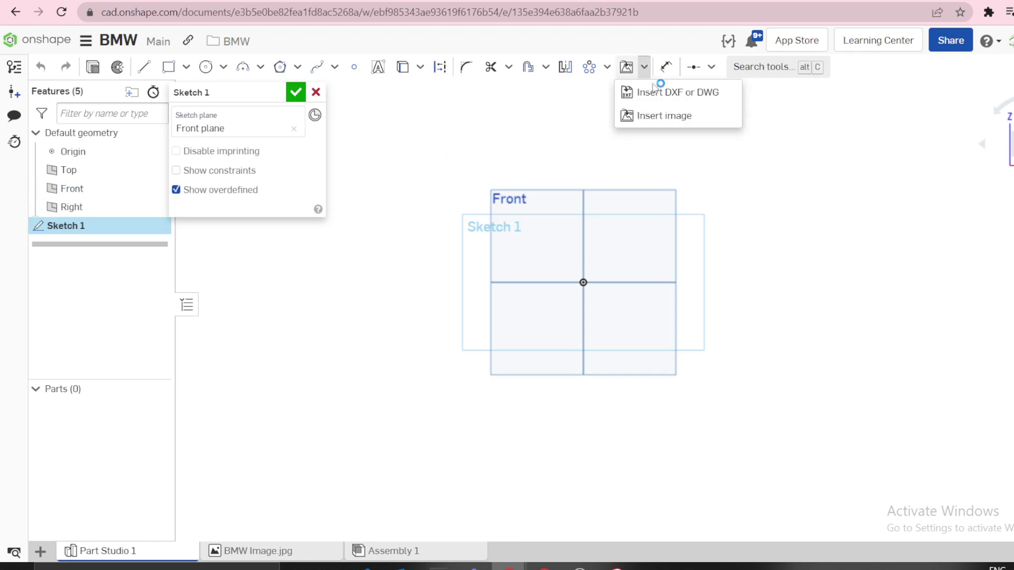
pyautogui.click(666, 116)
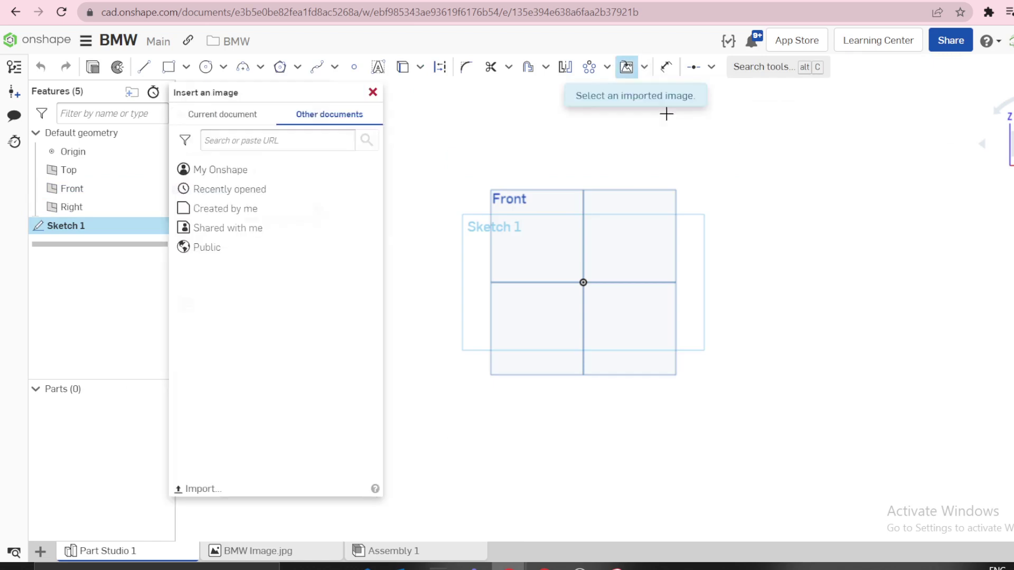
pyautogui.click(243, 170)
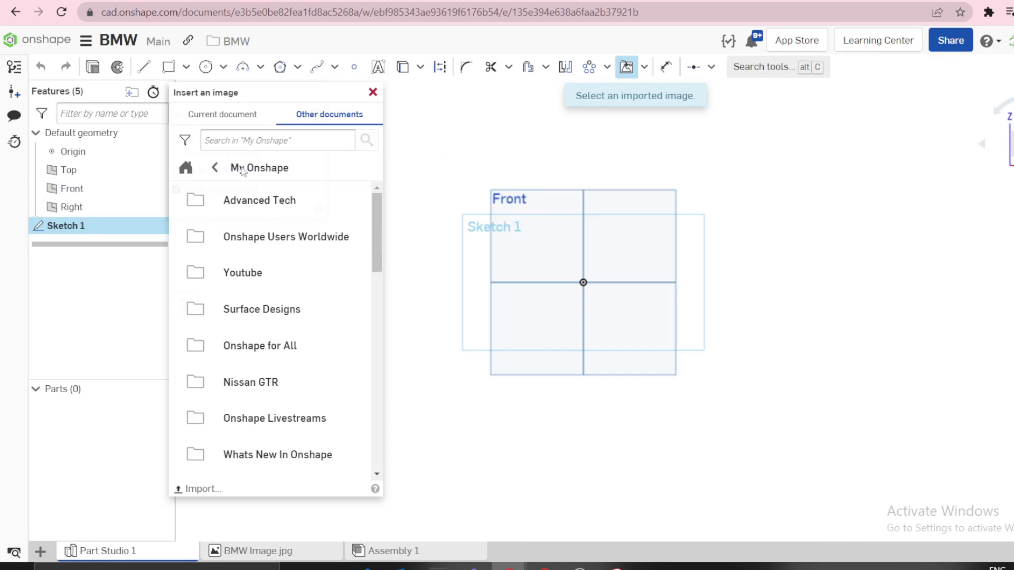
pyautogui.click(242, 234)
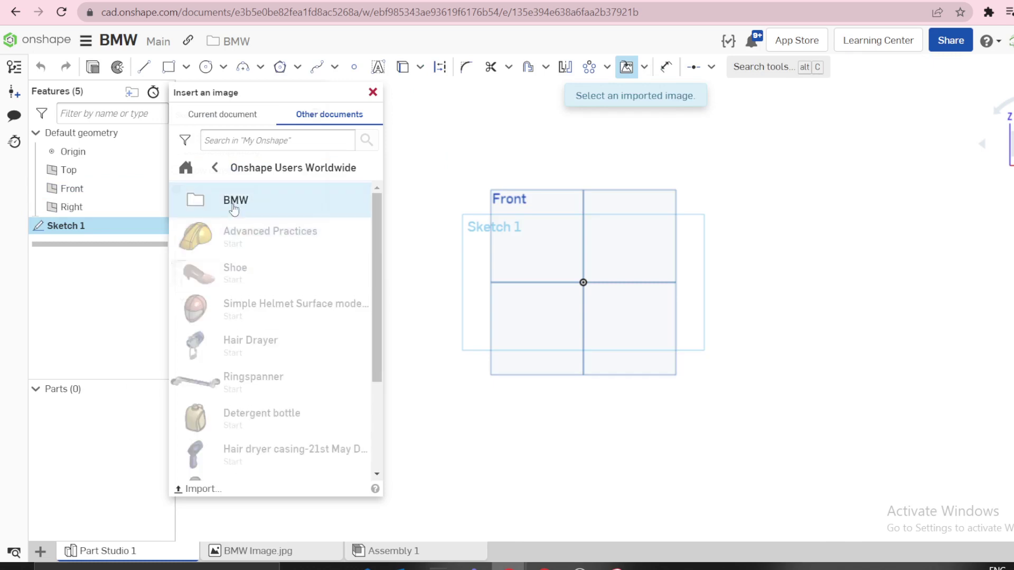
pyautogui.click(234, 202)
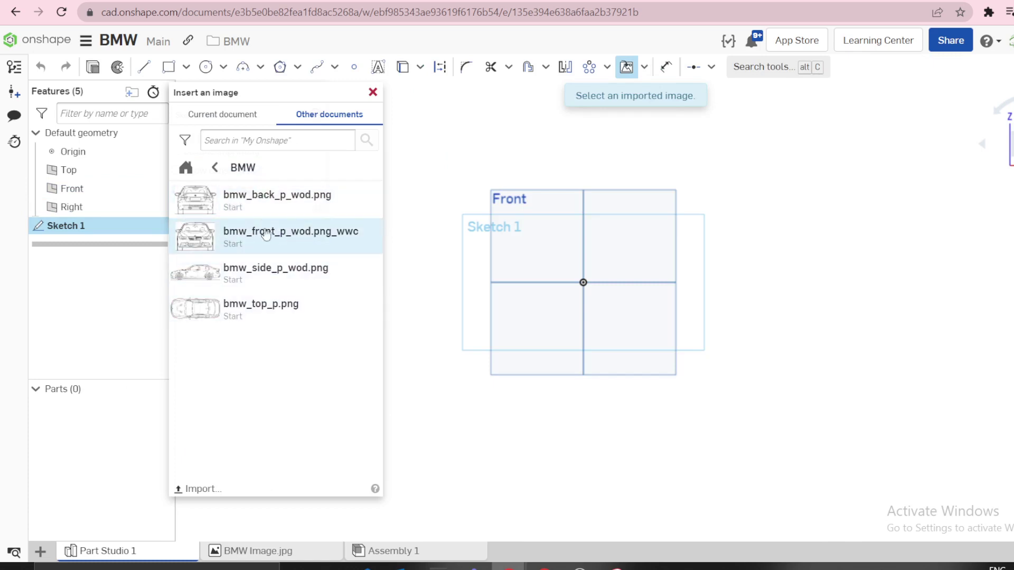
pyautogui.click(288, 241)
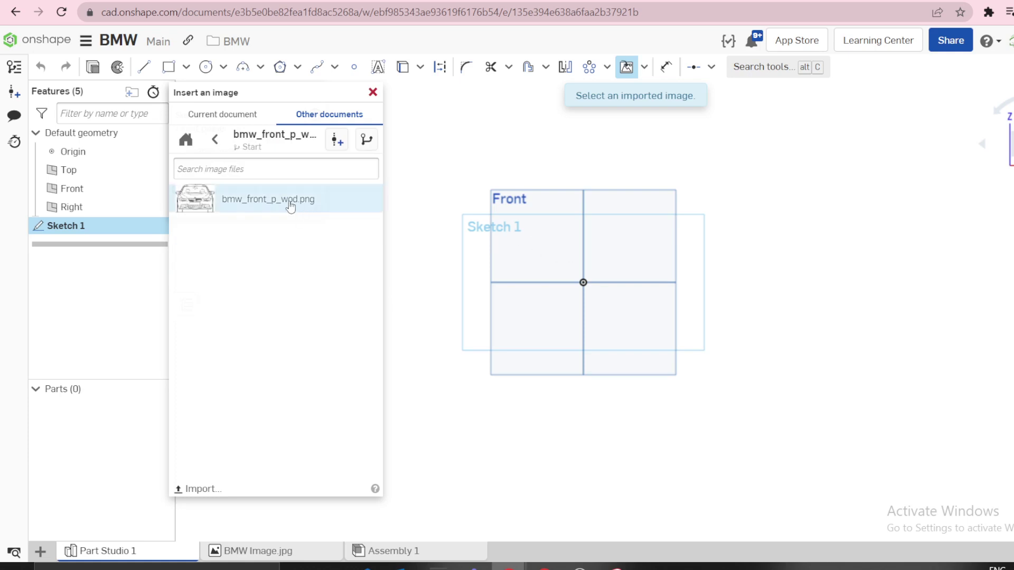
pyautogui.click(290, 202)
pyautogui.moveTo(464, 150)
pyautogui.mouseDown()
pyautogui.moveTo(638, 222)
pyautogui.moveTo(752, 238)
pyautogui.mouseUp()
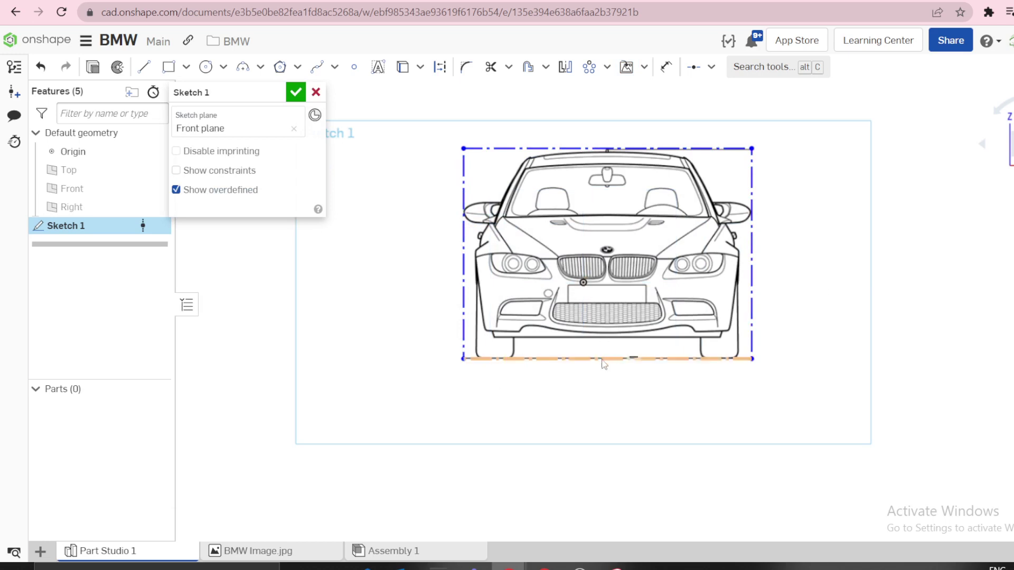
# Step: Constrain the midpoint of the front image's bottom edge to the origin
pyautogui.click(712, 67)
pyautogui.click(744, 281)
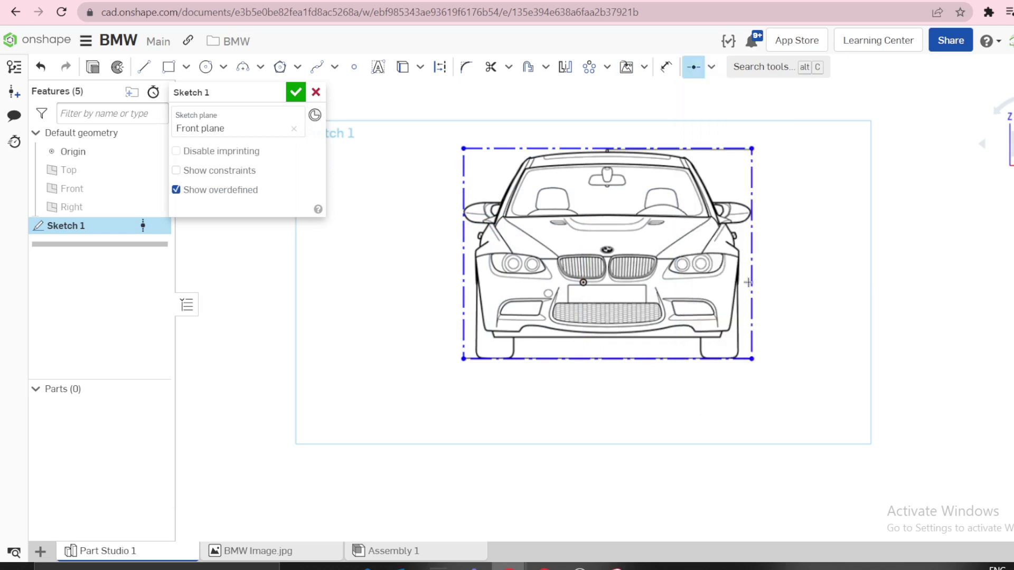
pyautogui.click(619, 359)
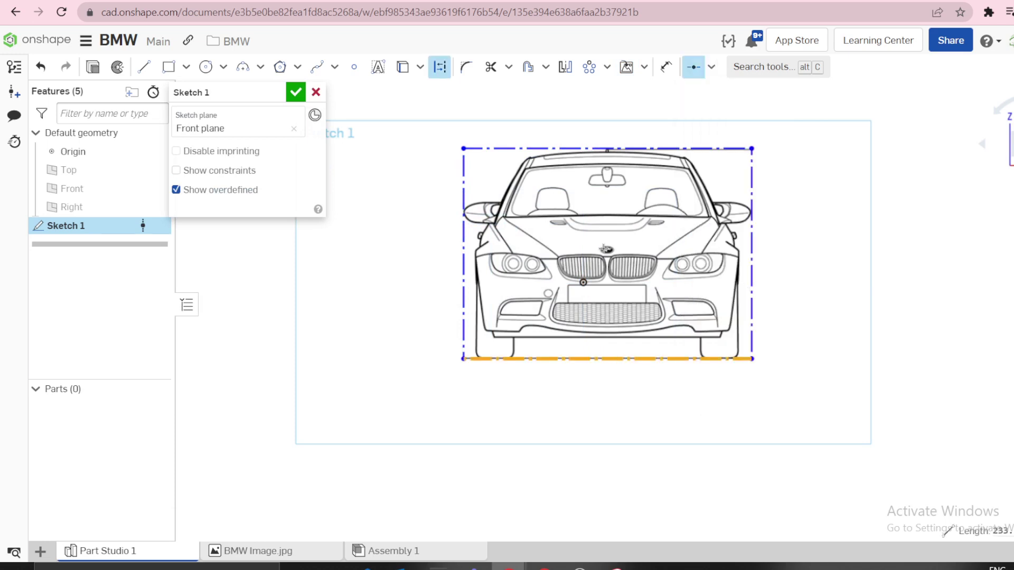
pyautogui.click(585, 286)
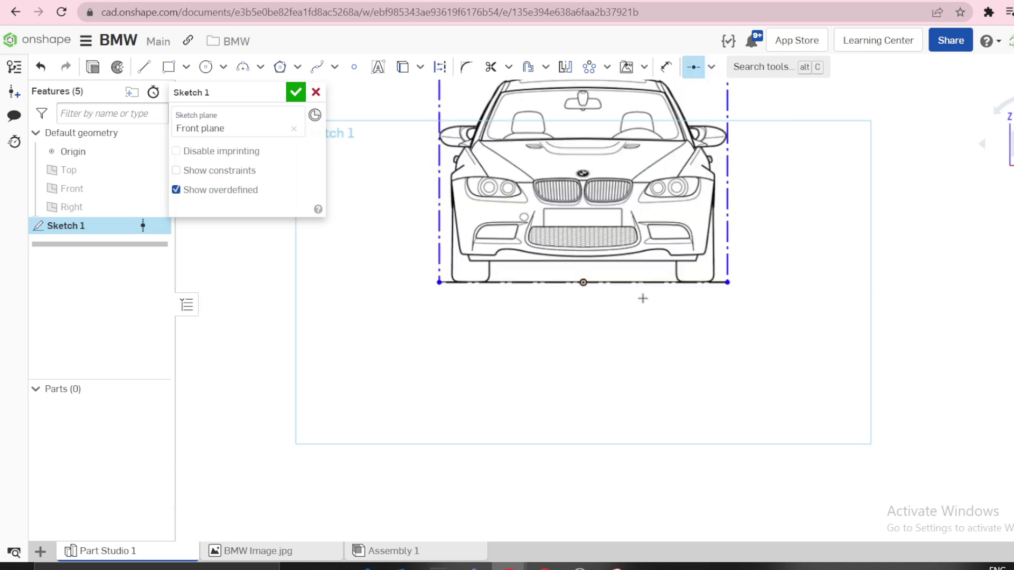
pyautogui.scroll(5, 641, 297)
pyautogui.scroll(-5, 621, 163)
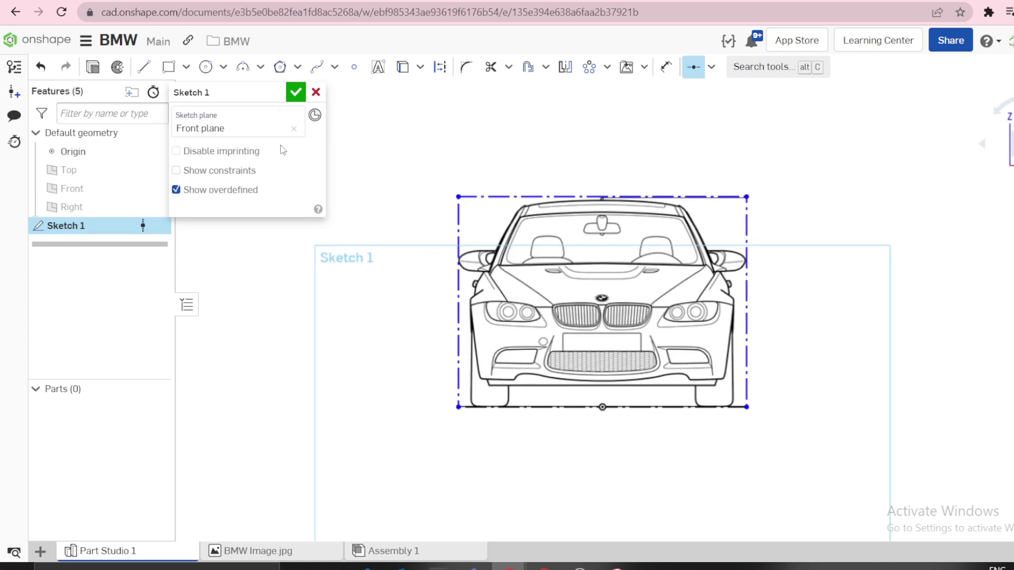
# Step: Dimension the front image's bottom edge to 2005 mm, move the dimension further below the car, and finish the sketch
pyautogui.press('d')
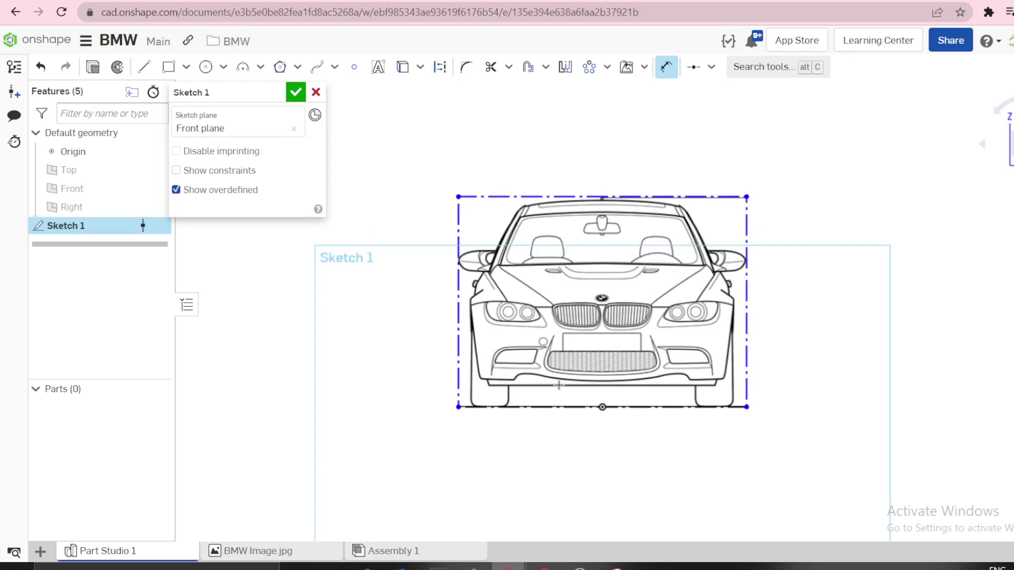
pyautogui.click(546, 407)
pyautogui.click(561, 447)
pyautogui.write('2005')
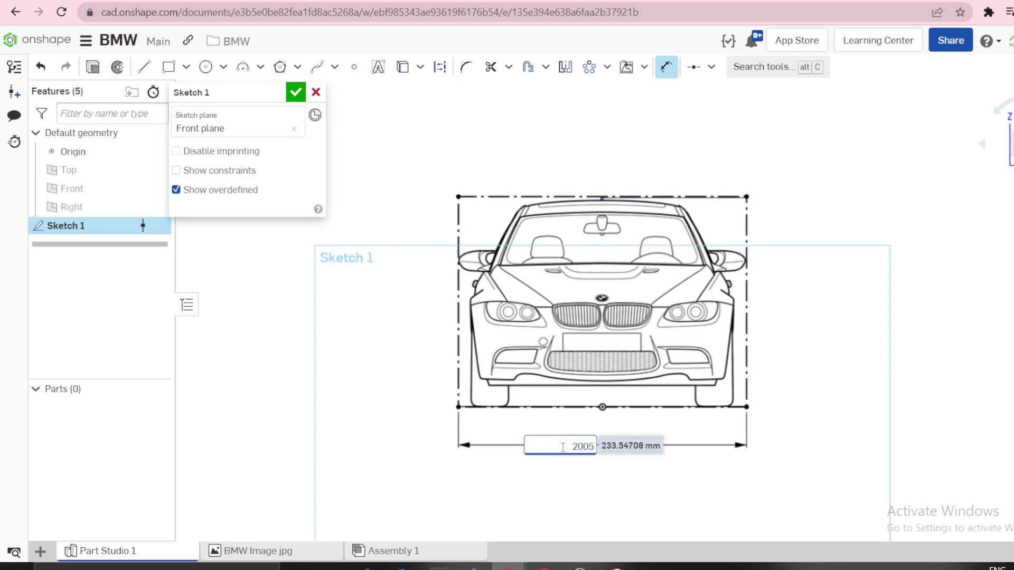
pyautogui.press('Return')
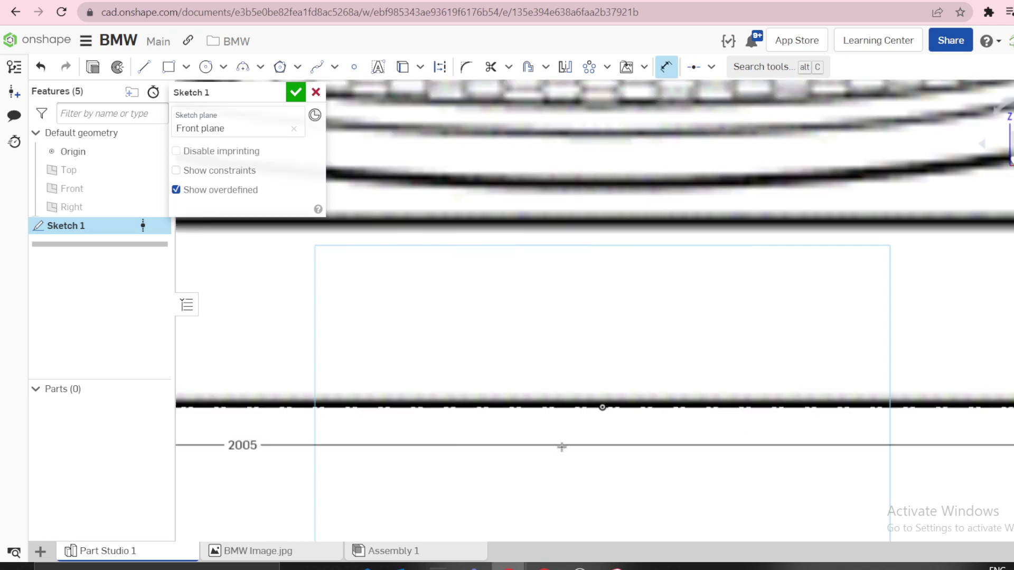
pyautogui.press('f')
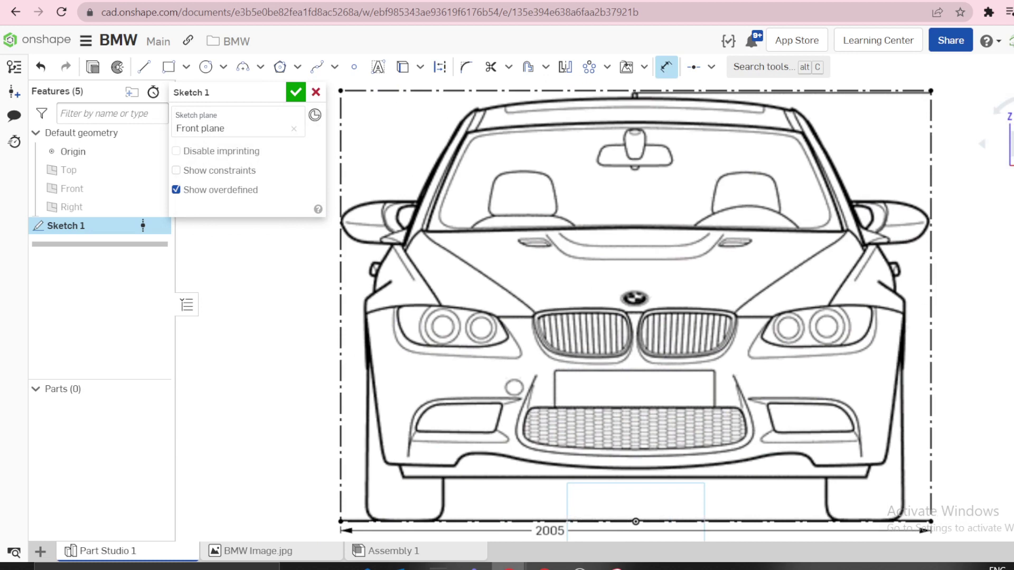
pyautogui.scroll(-2, 409, 161)
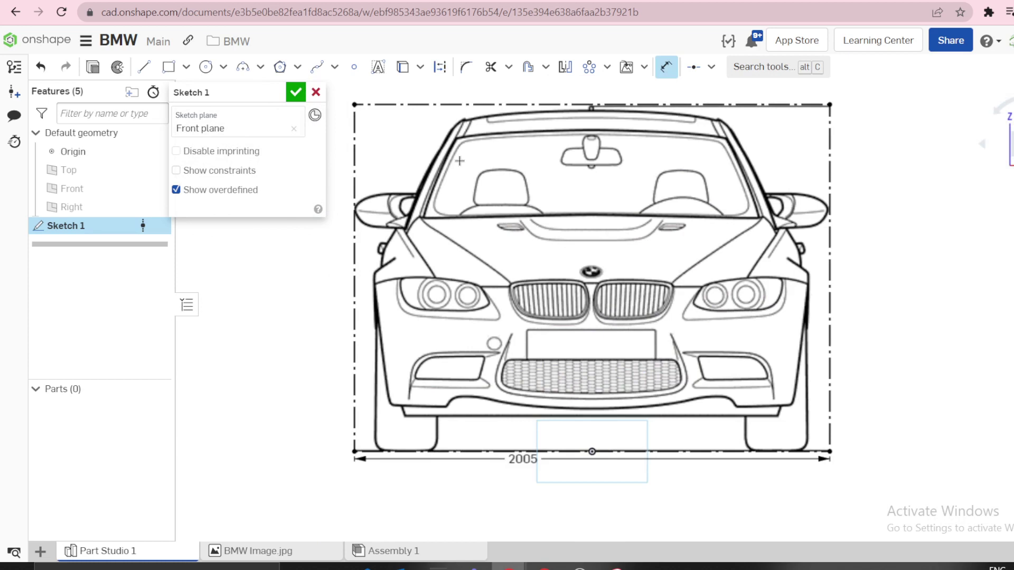
pyautogui.moveTo(523, 459); pyautogui.dragTo(621, 513)
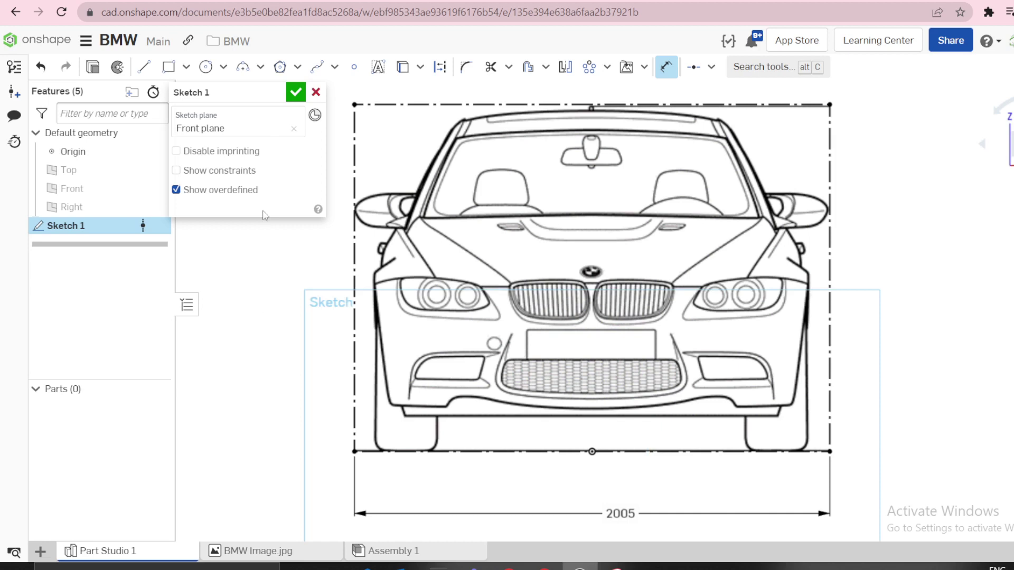
pyautogui.click(297, 93)
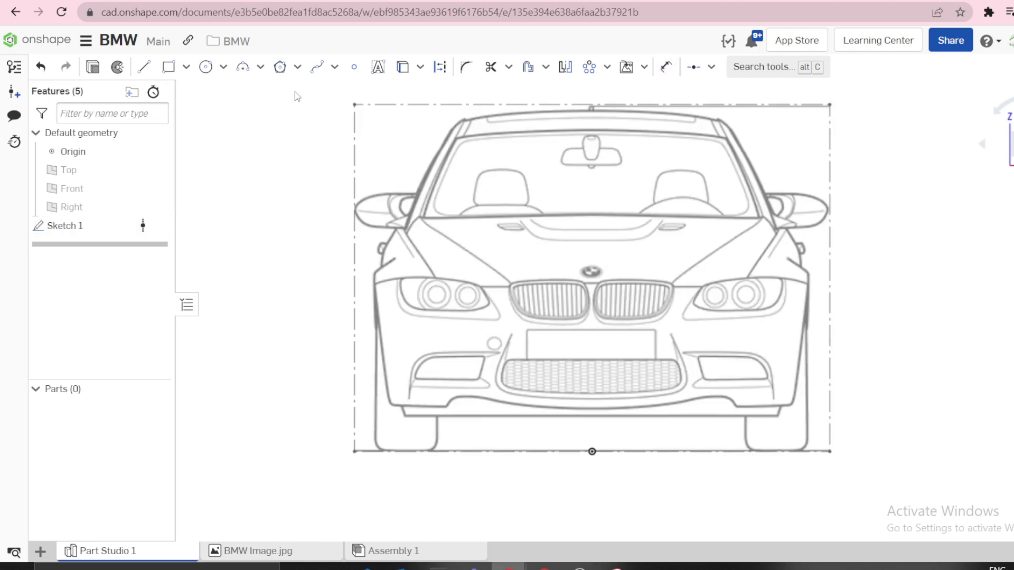
# Step: Rename the front image sketch to Front View
pyautogui.rightClick(65, 230)
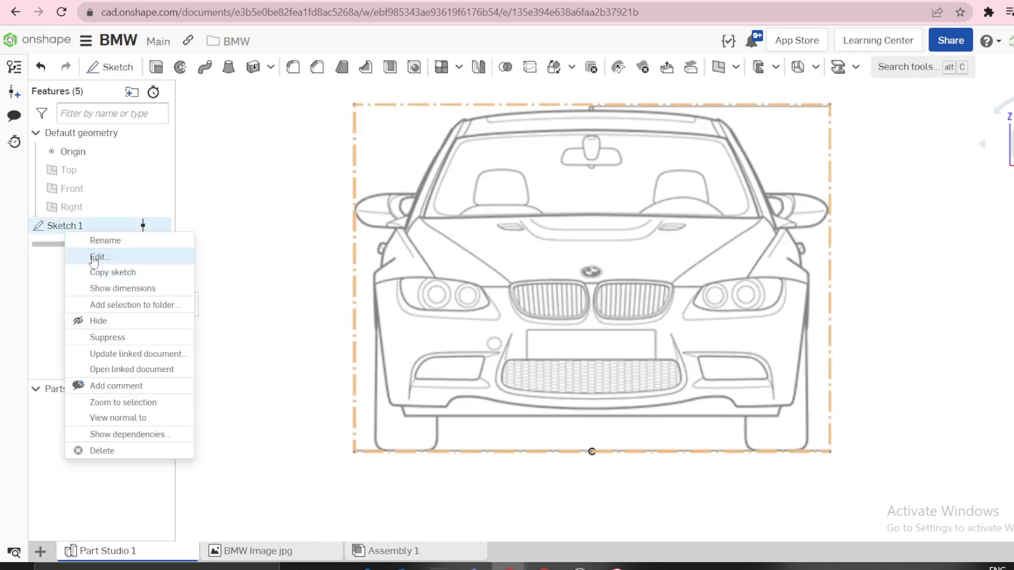
pyautogui.click(249, 196)
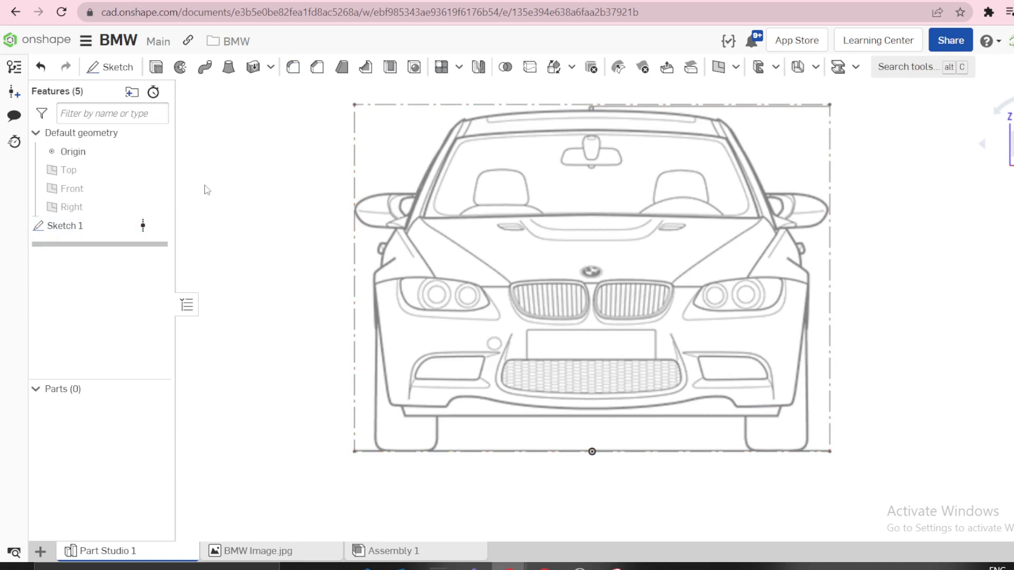
pyautogui.click(74, 225)
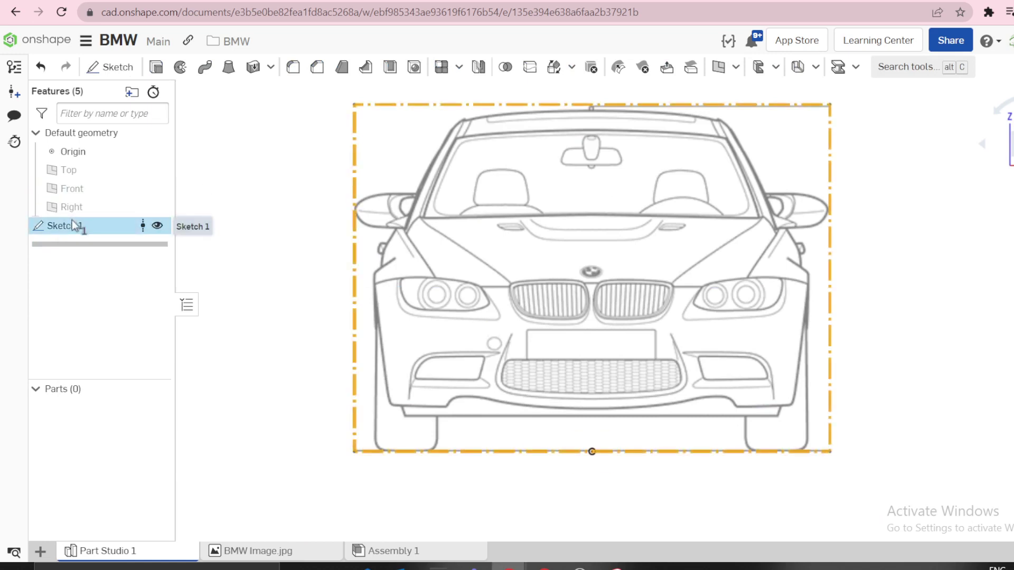
pyautogui.click(73, 222)
pyautogui.write('Front View')
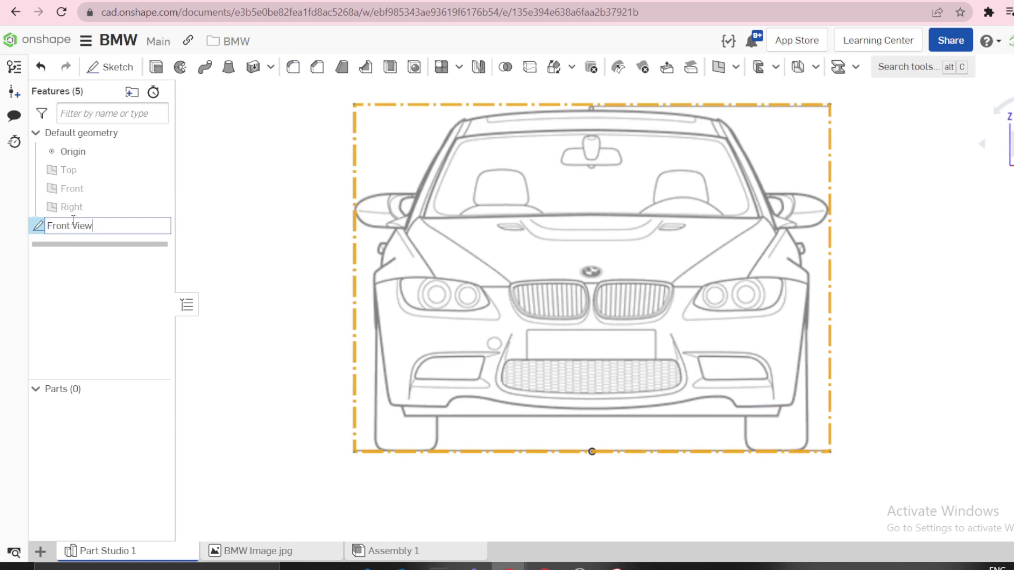
pyautogui.press('Return')
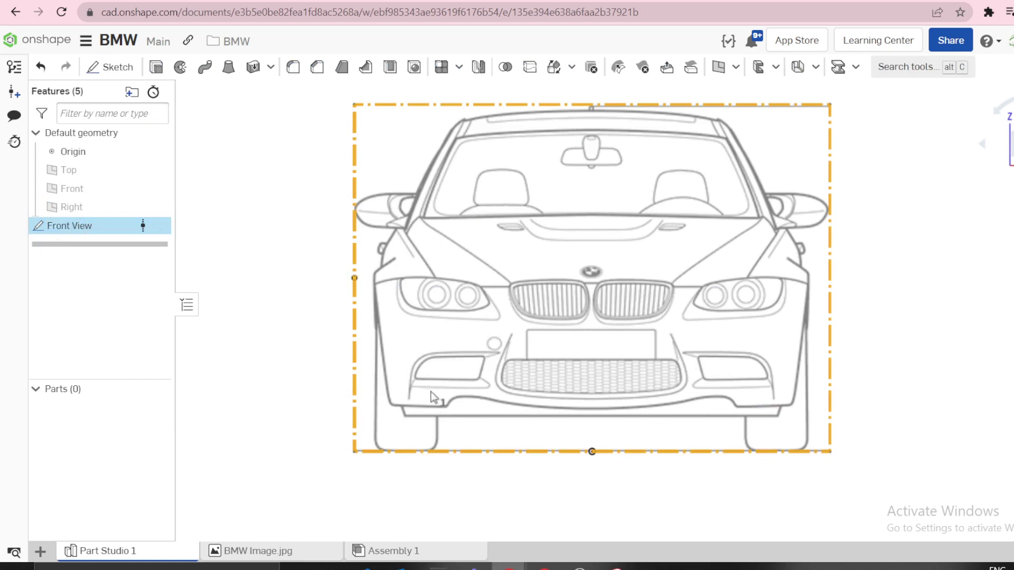
# Step: Start a new sketch on the Right plane and view it straight on
pyautogui.scroll(-3, 430, 396)
pyautogui.scroll(1, 561, 319)
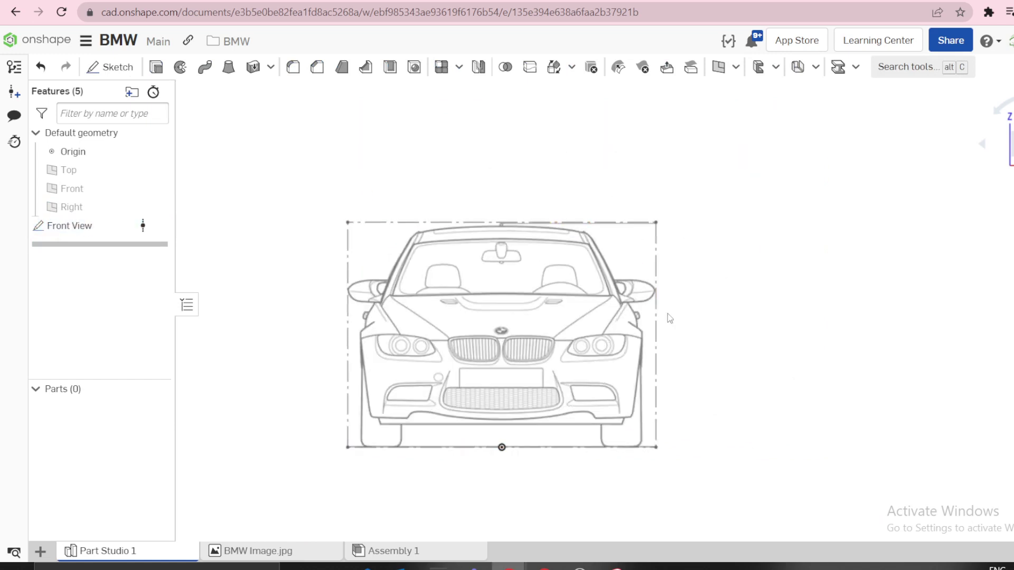
pyautogui.moveTo(668, 317)
pyautogui.mouseDown(button='right')
pyautogui.moveTo(634, 353)
pyautogui.moveTo(638, 337)
pyautogui.moveTo(588, 322)
pyautogui.mouseUp(button='right')
pyautogui.scroll(-3, 633, 353)
pyautogui.scroll(3, 632, 349)
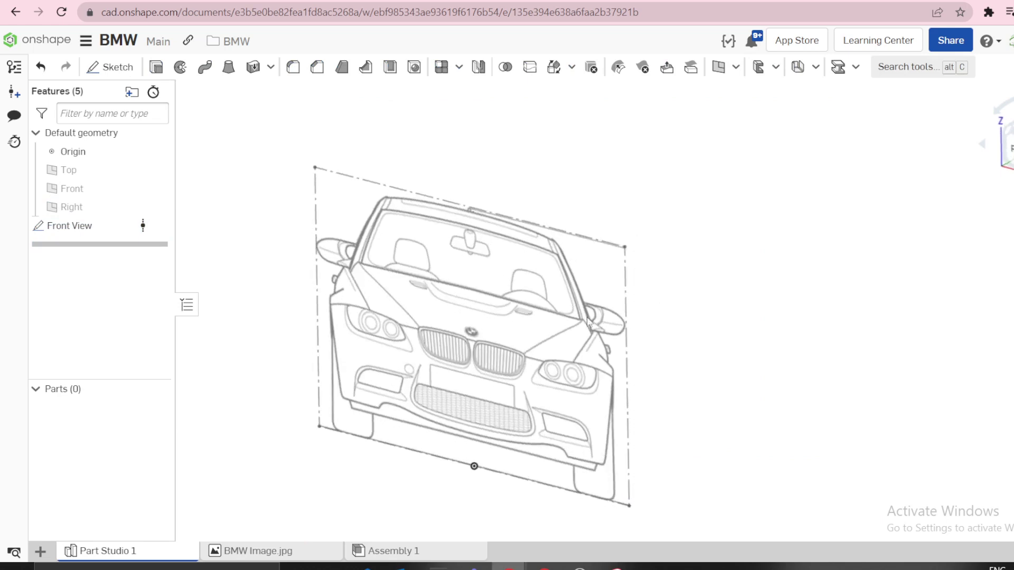
pyautogui.rightClick(72, 218)
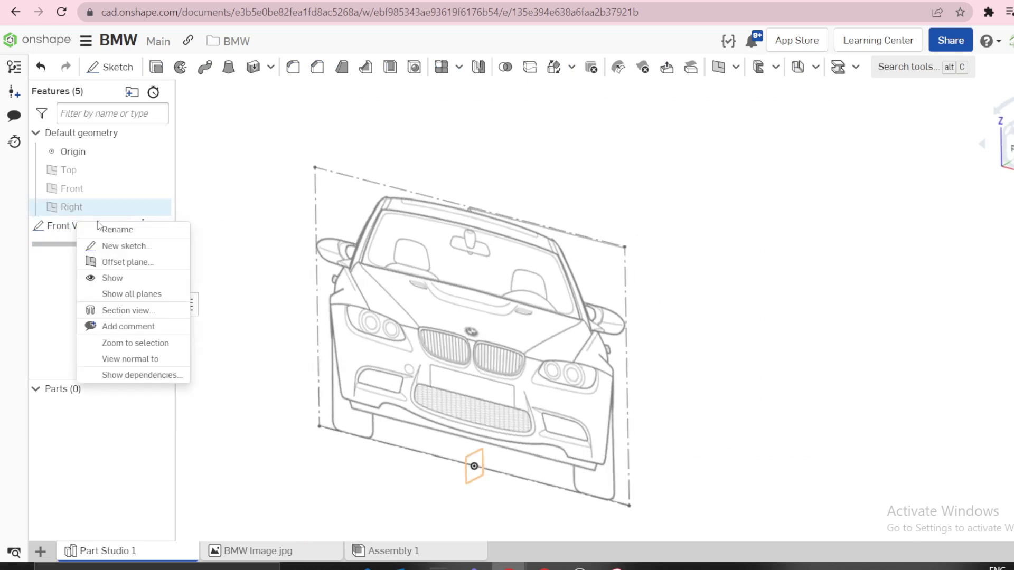
pyautogui.click(120, 246)
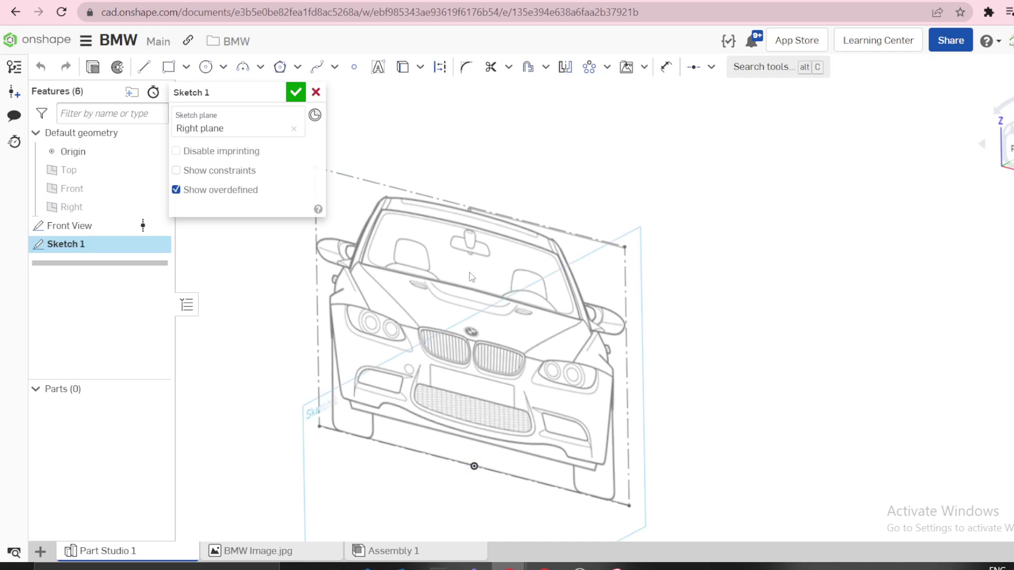
pyautogui.press('n')
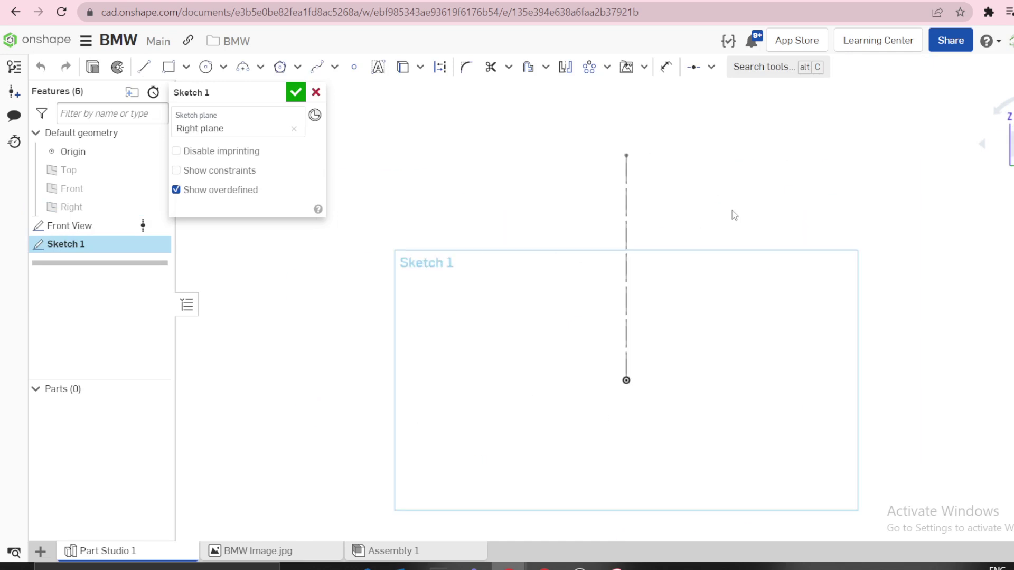
# Step: Insert bmw_side_p_wod.png from the BMW folder in Onshape Users Worldwide, with the image's lower front corner on the origin
pyautogui.click(626, 67)
pyautogui.click(233, 169)
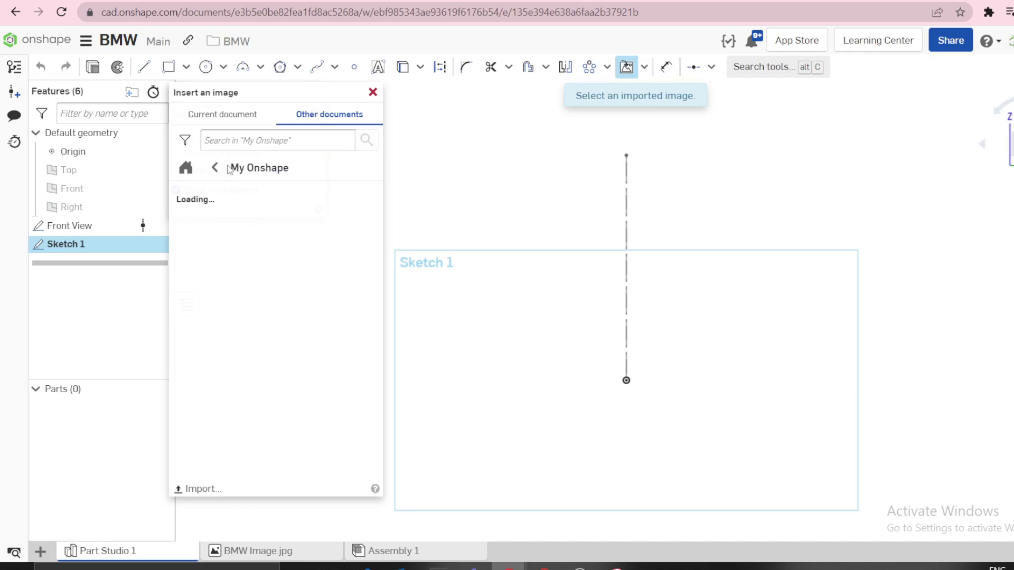
pyautogui.click(235, 243)
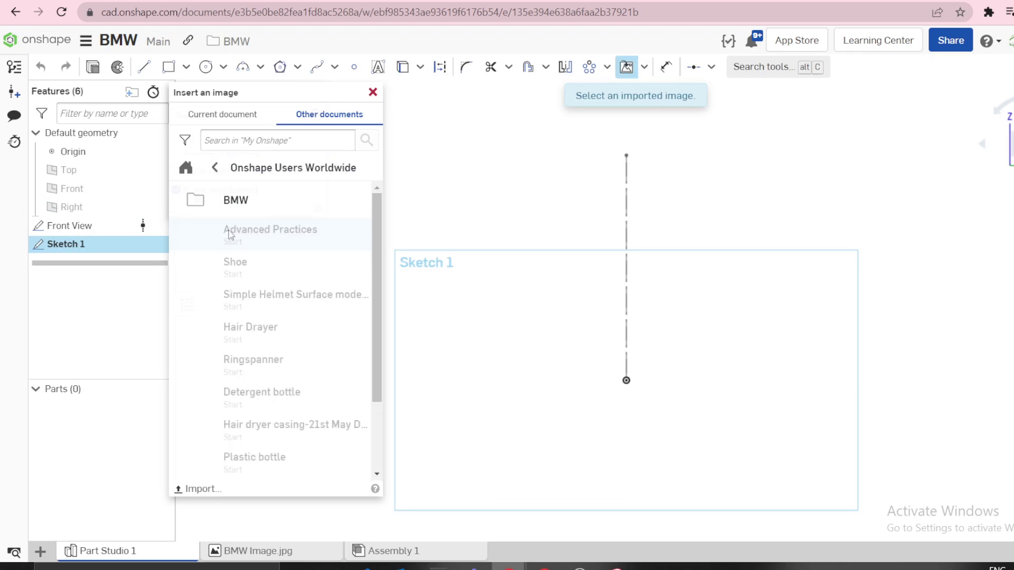
pyautogui.click(242, 201)
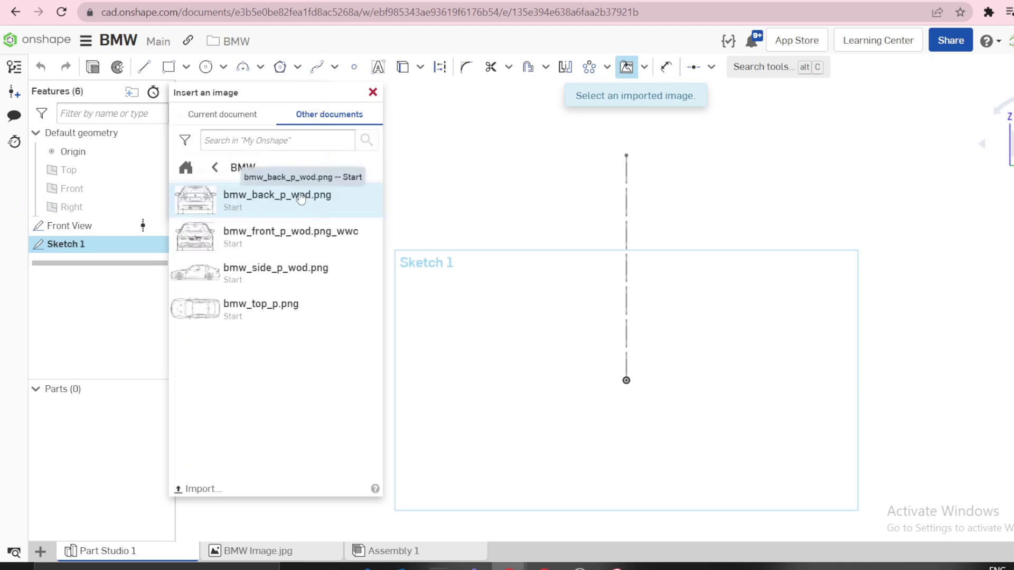
pyautogui.click(265, 275)
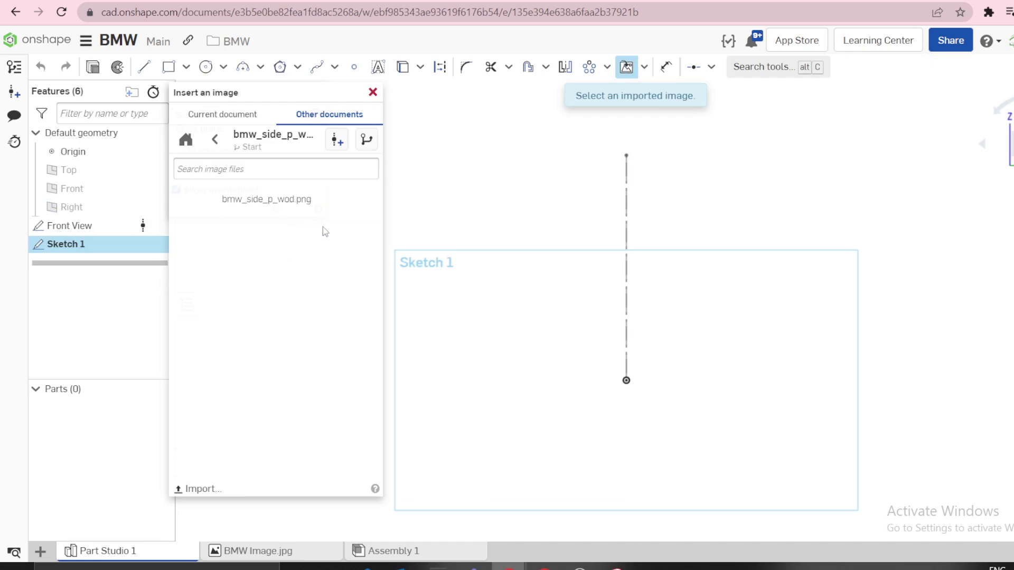
pyautogui.click(272, 203)
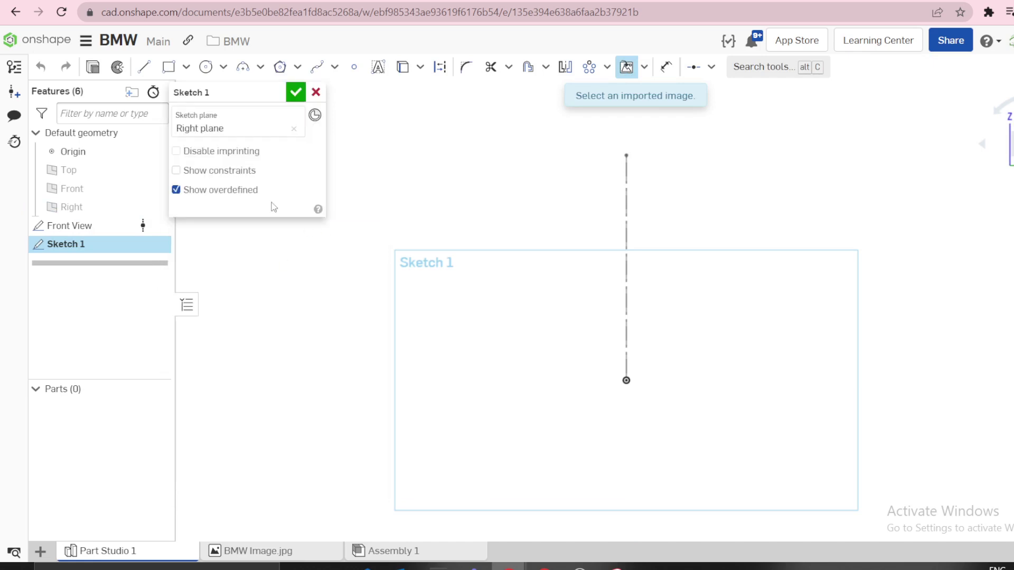
pyautogui.click(626, 380)
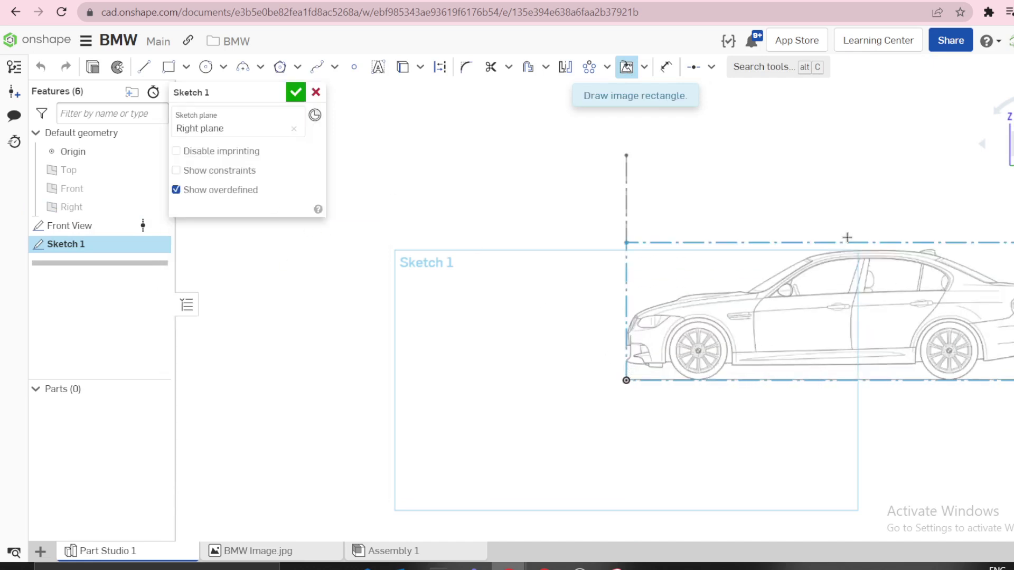
pyautogui.click(851, 241)
# Step: Dimension the side image's bottom edge to 4580 mm, placing the dimension below the car
pyautogui.scroll(-3, 866, 242)
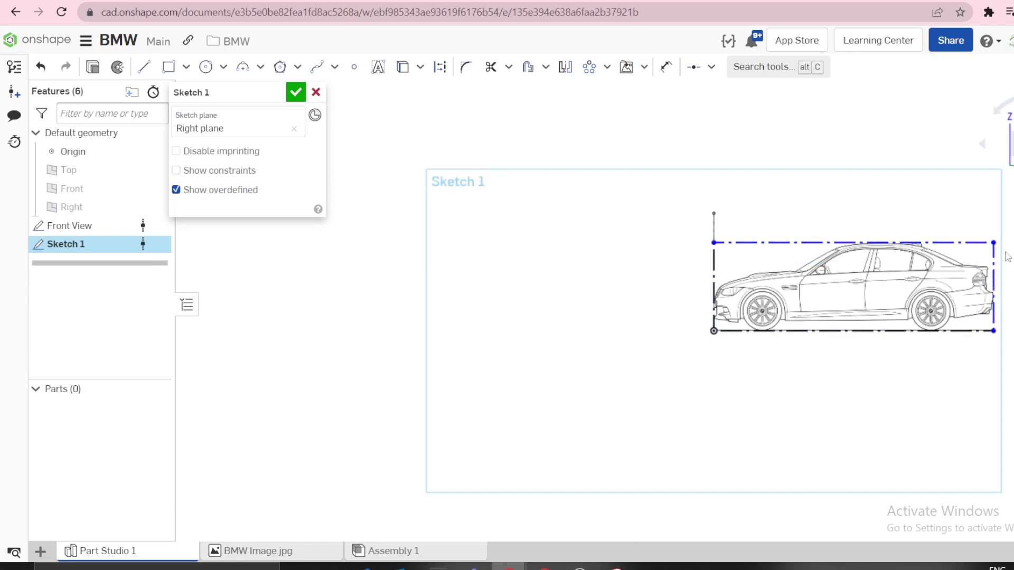
pyautogui.scroll(5, 930, 254)
pyautogui.scroll(-3, 553, 176)
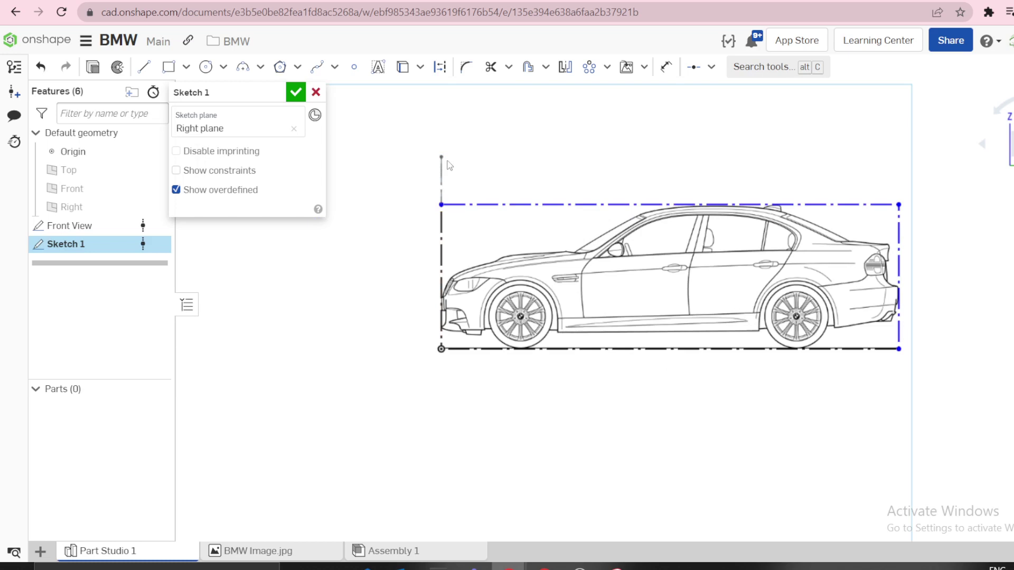
pyautogui.press('u')
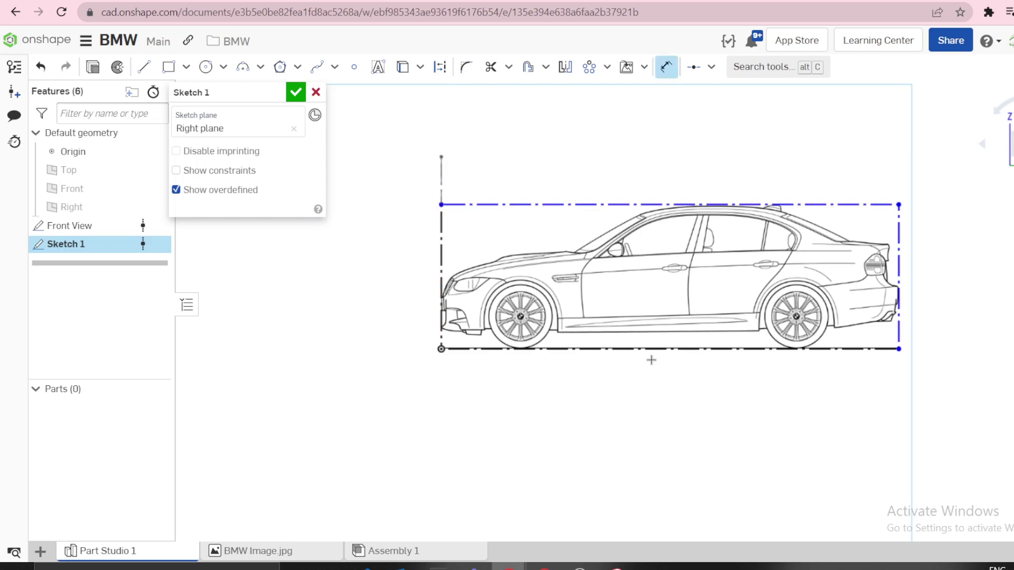
pyautogui.click(656, 350)
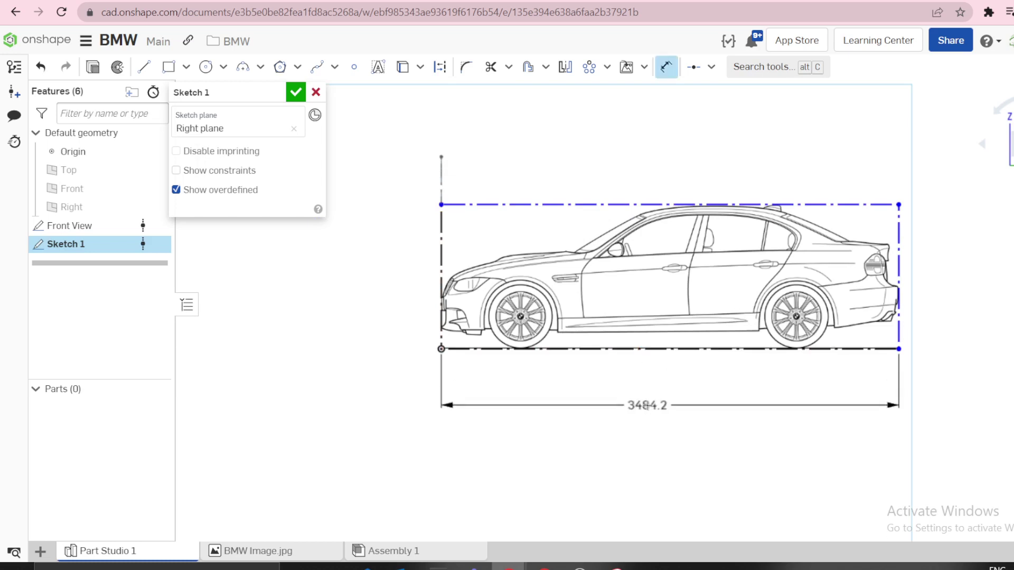
pyautogui.click(645, 406)
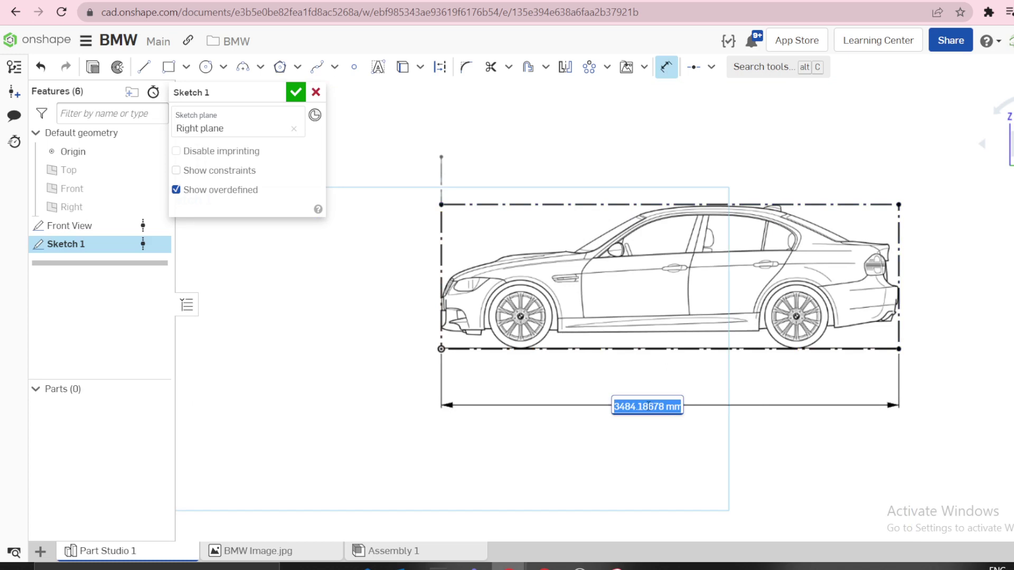
pyautogui.write('4580')
pyautogui.press('Return')
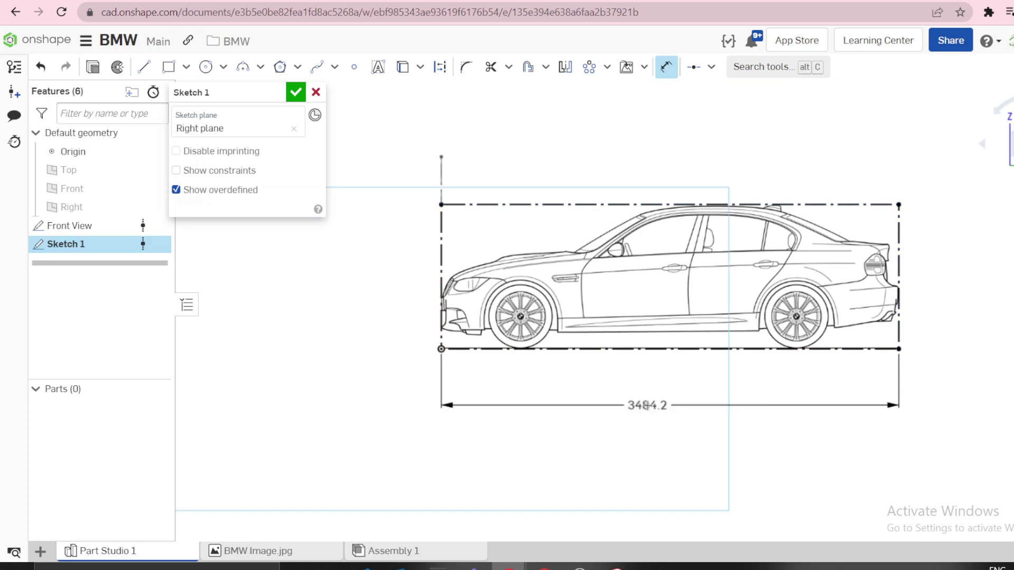
# Step: Measure the vertical gap between the side image's upper front corner and the top of the front image
pyautogui.scroll(-3, 655, 256)
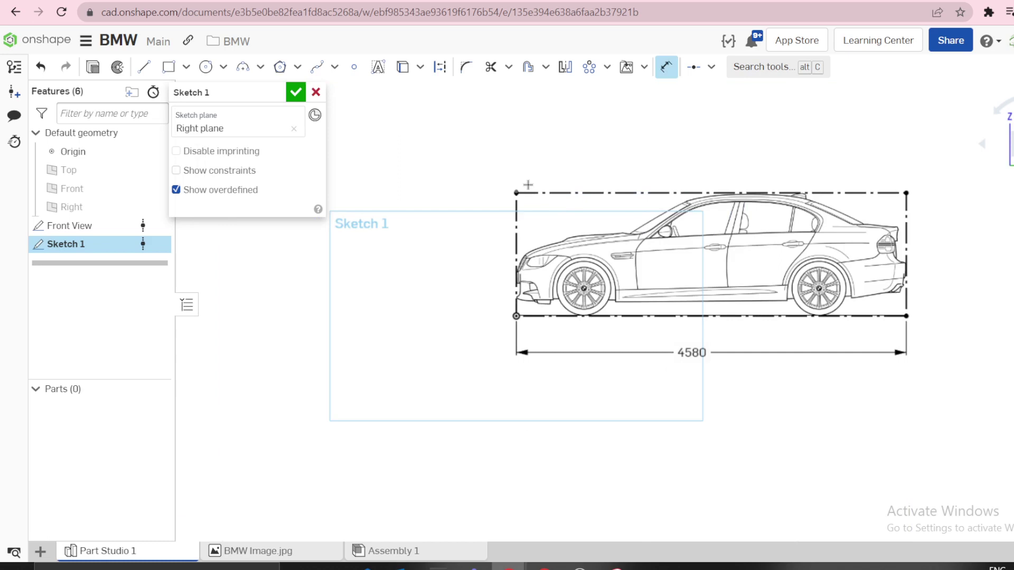
pyautogui.scroll(5, 526, 190)
pyautogui.scroll(9, 480, 201)
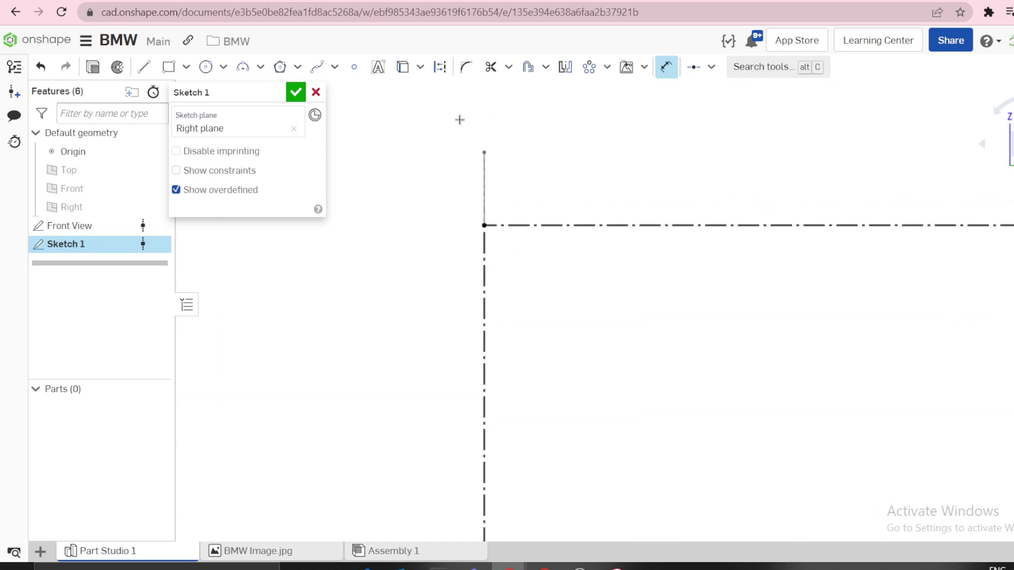
pyautogui.scroll(2, 461, 168)
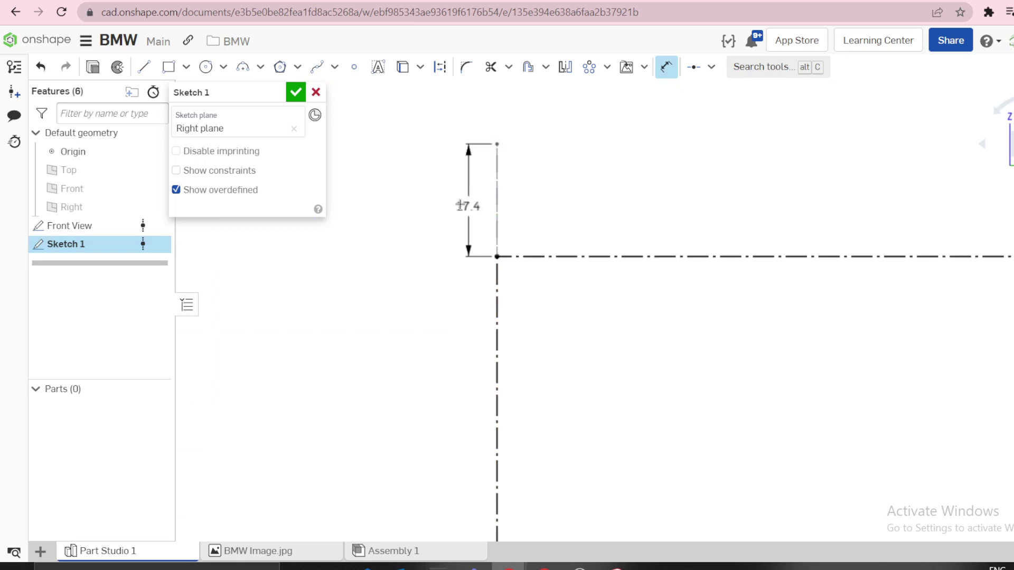
pyautogui.moveTo(460, 205); pyautogui.dragTo(455, 203)
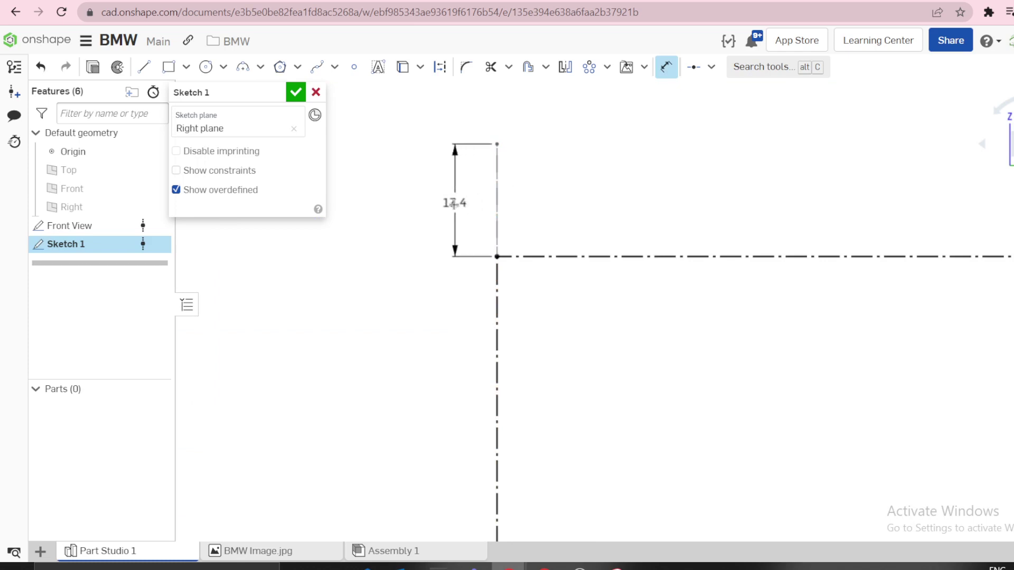
pyautogui.press('Escape')
pyautogui.scroll(-10, 454, 204)
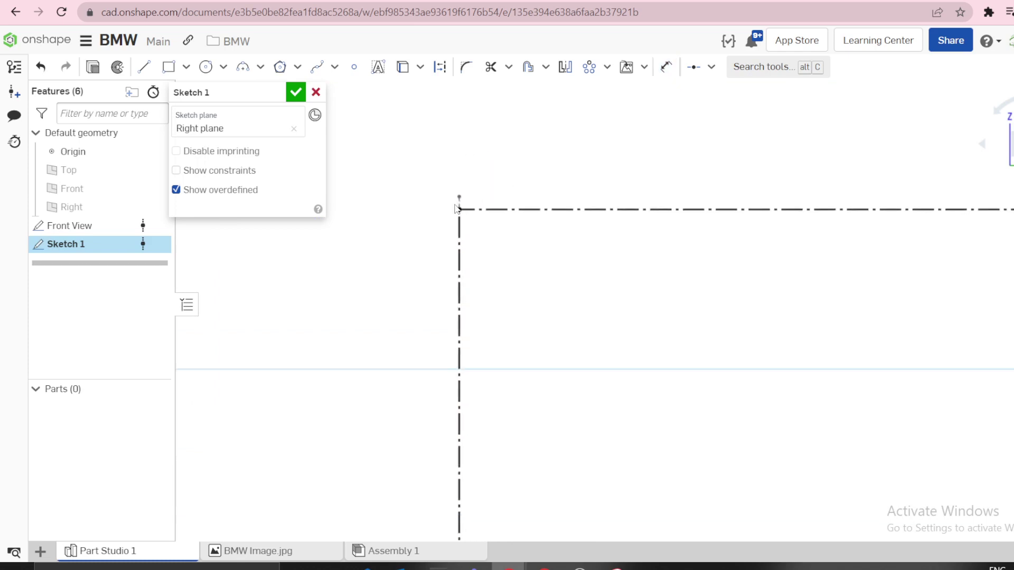
pyautogui.scroll(-10, 455, 207)
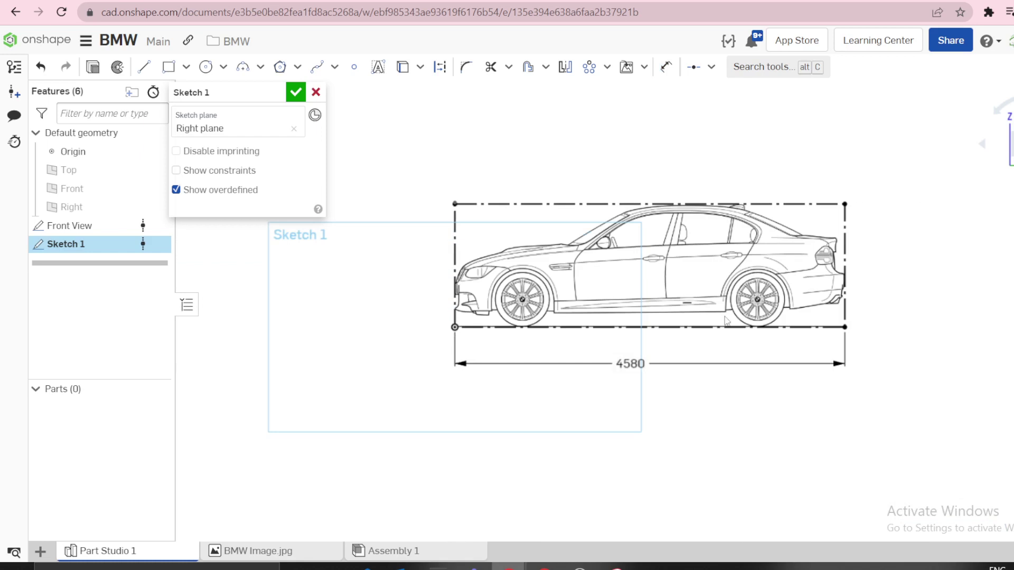
# Step: Finish the side image sketch and rename it Side View
pyautogui.click(295, 92)
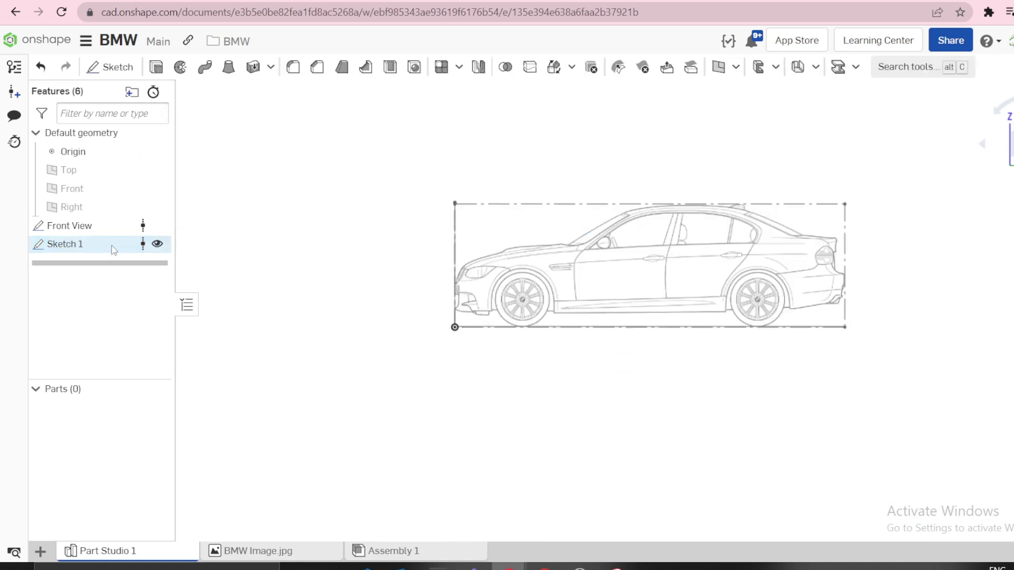
pyautogui.rightClick(97, 247)
pyautogui.click(173, 261)
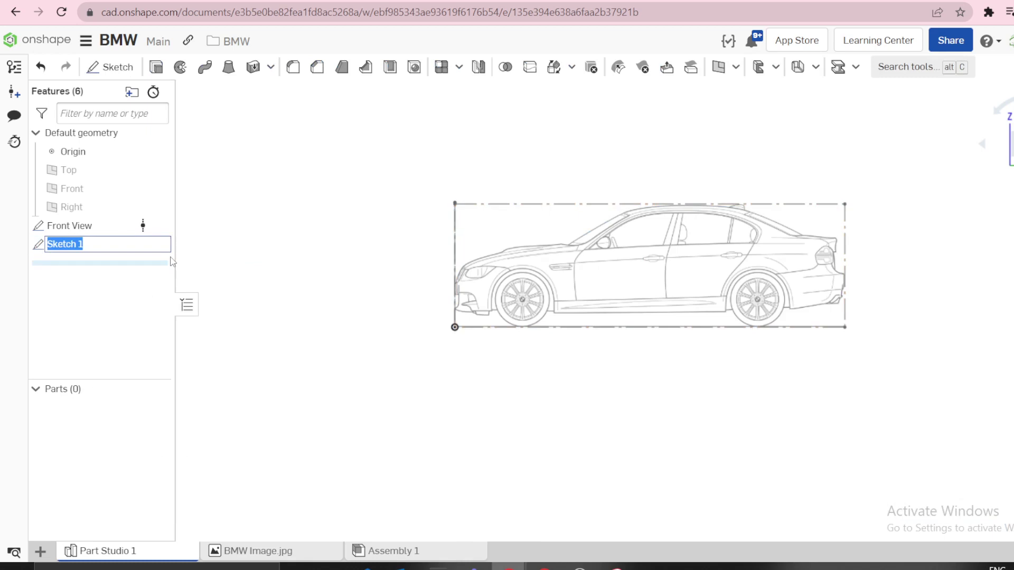
pyautogui.write('Side View')
pyautogui.press('Return')
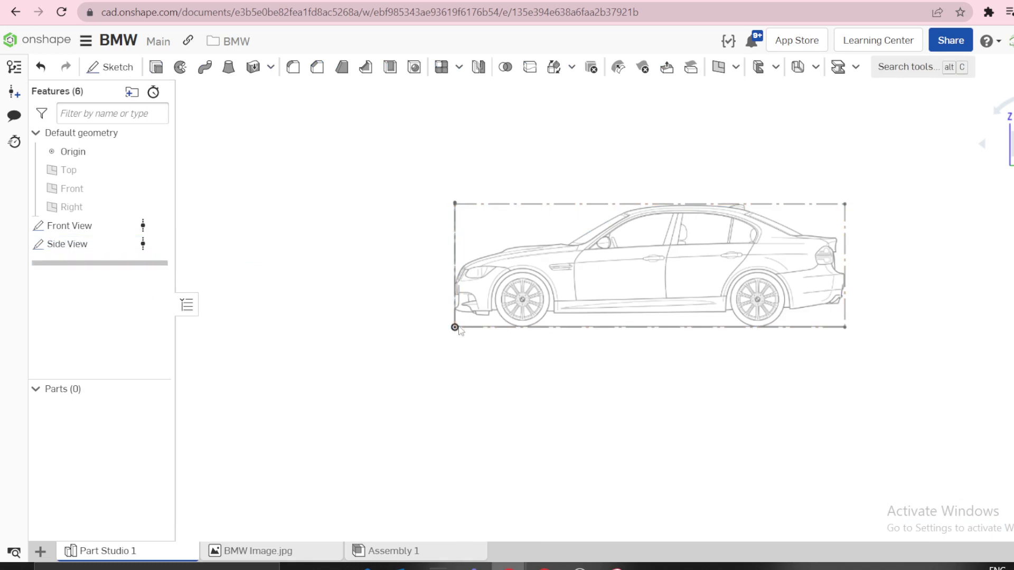
# Step: Start a new sketch on the Top plane and view it straight on
pyautogui.hotkey('shift', '7')
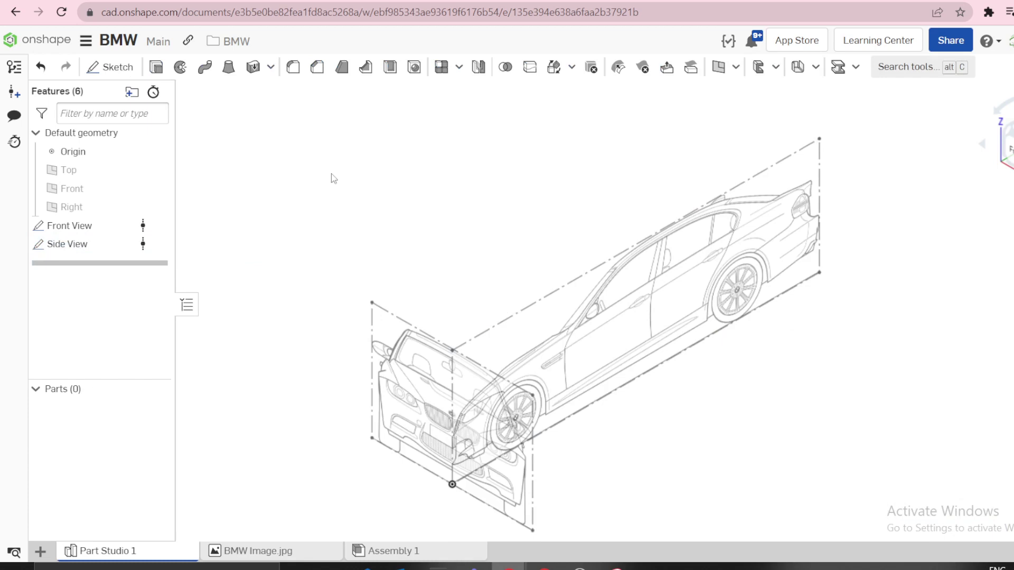
pyautogui.rightClick(66, 173)
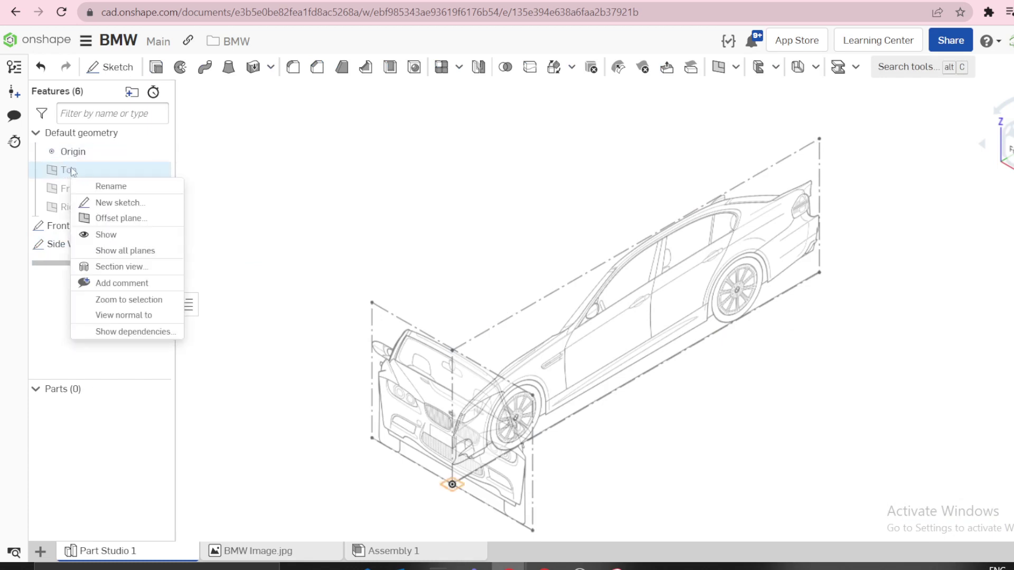
pyautogui.click(124, 202)
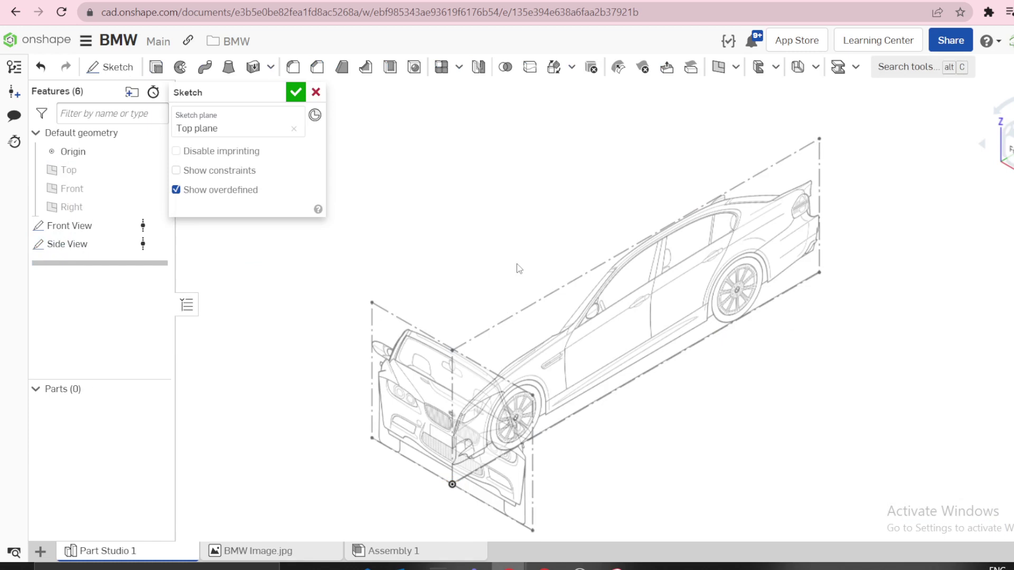
pyautogui.press('n')
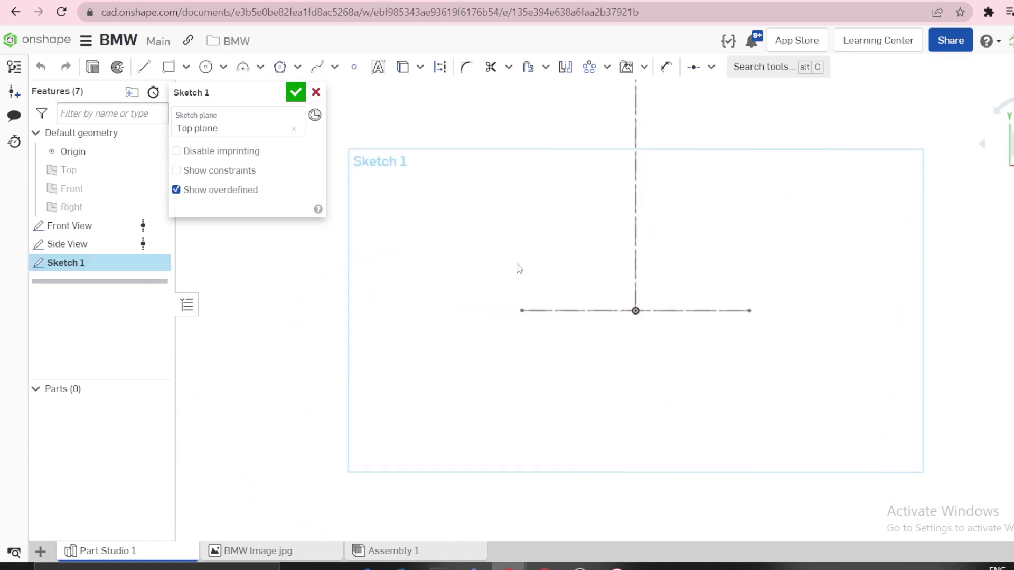
# Step: Insert bmw_top_p.png from the BMW folder in Onshape Users Worldwide, placed freehand across the rear end of the side image
pyautogui.scroll(6, 646, 269)
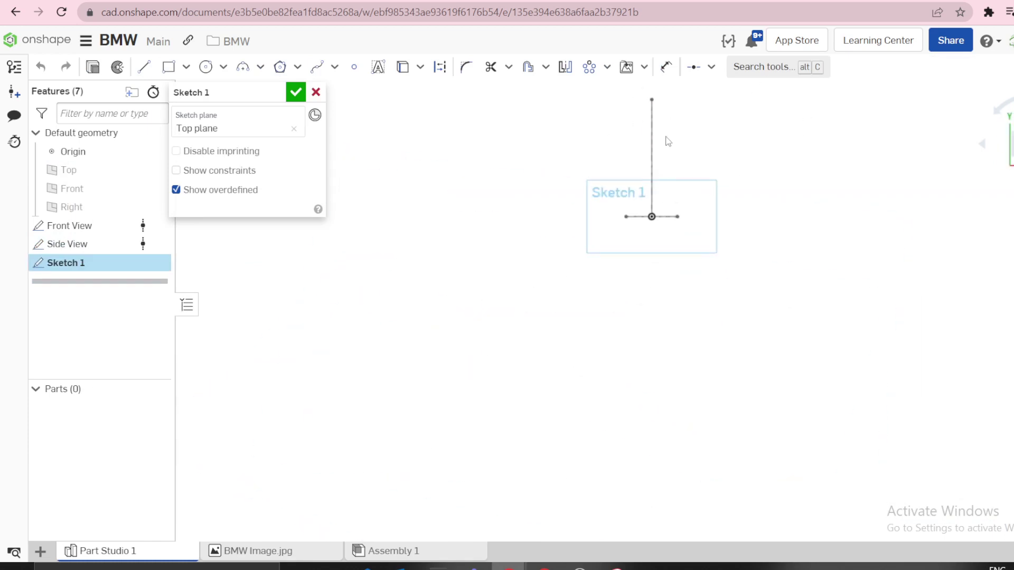
pyautogui.scroll(-5, 657, 102)
pyautogui.click(626, 66)
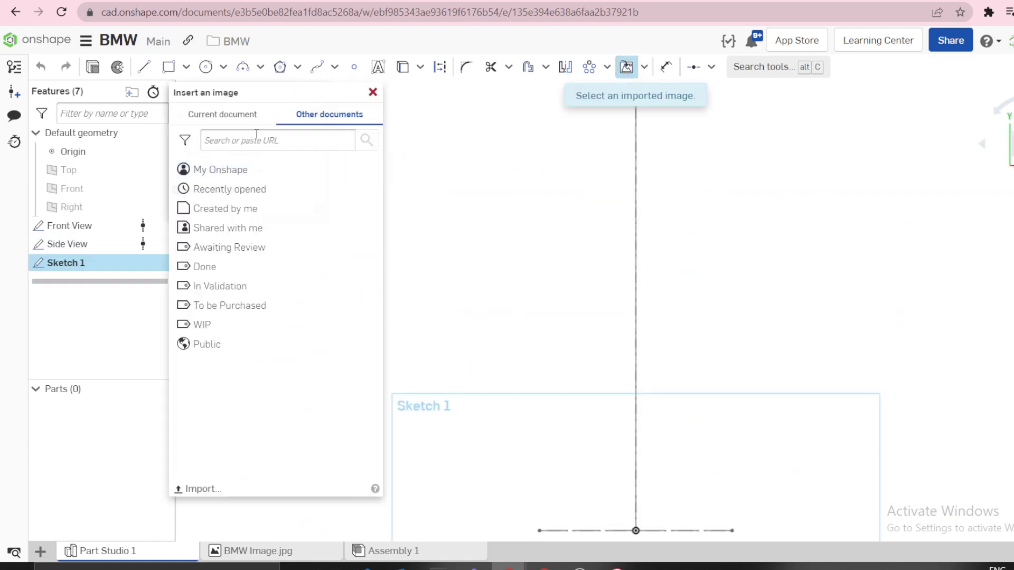
pyautogui.click(221, 170)
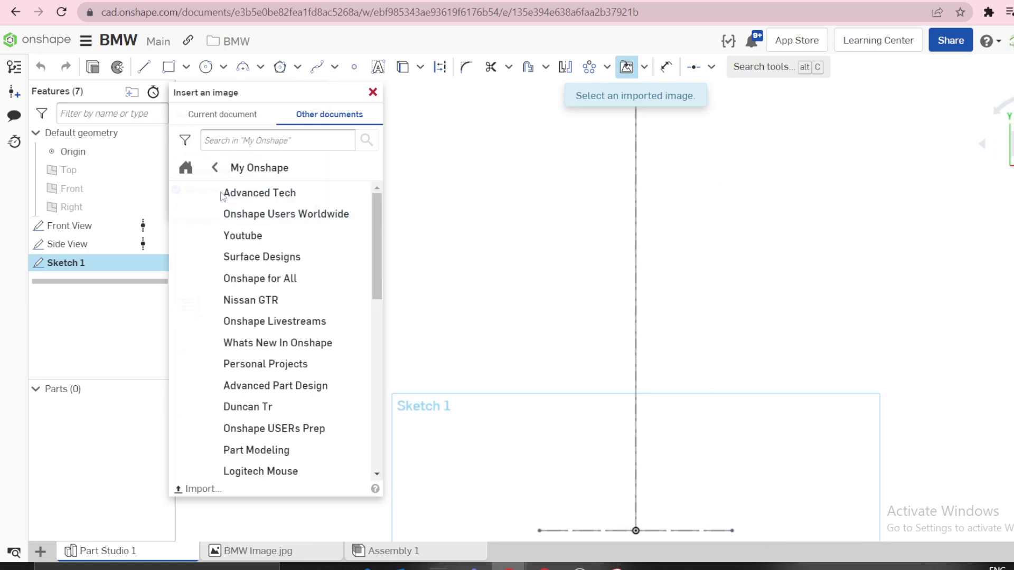
pyautogui.click(251, 236)
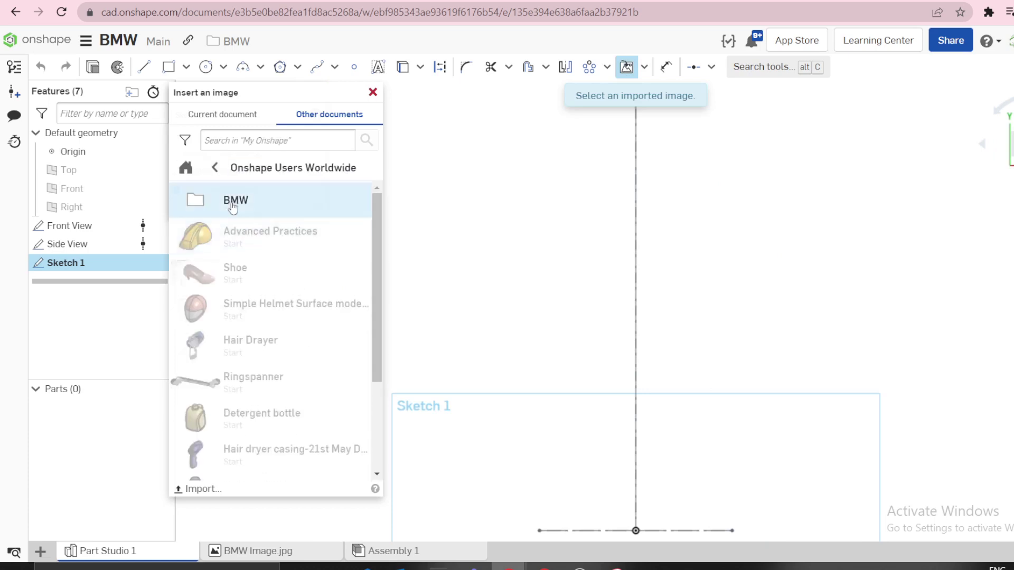
pyautogui.click(229, 201)
pyautogui.click(278, 312)
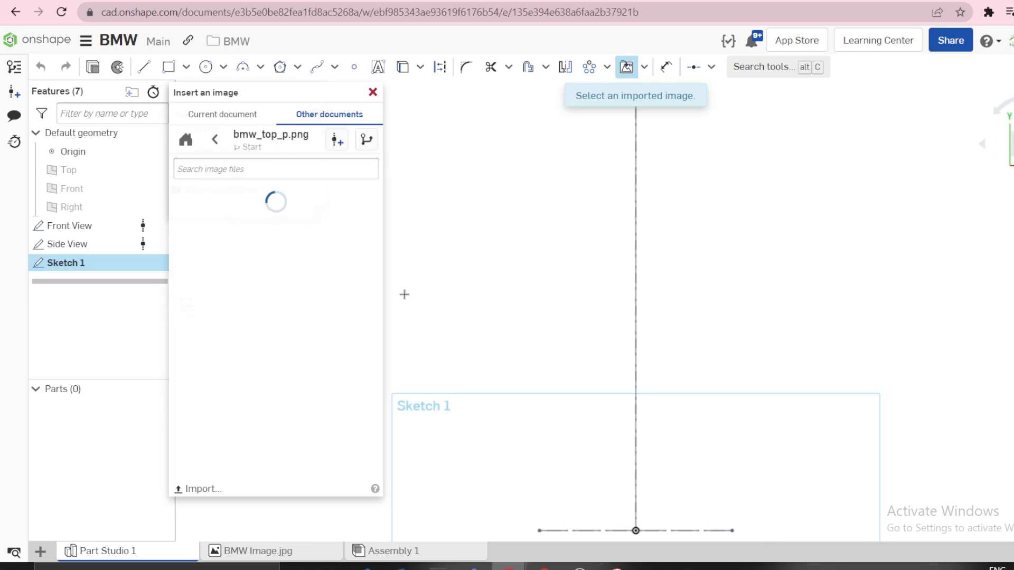
pyautogui.scroll(-5, 592, 319)
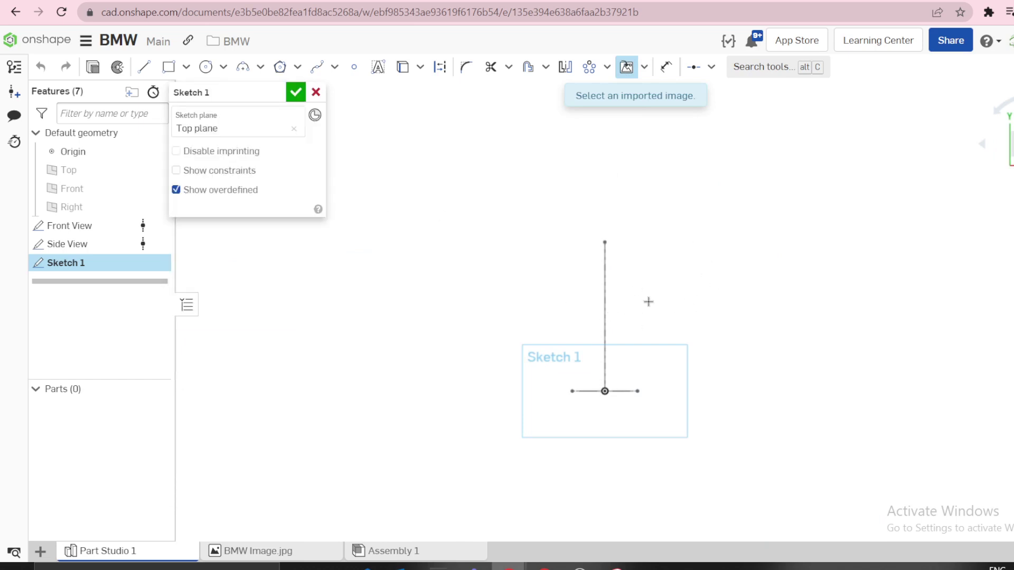
pyautogui.click(780, 254)
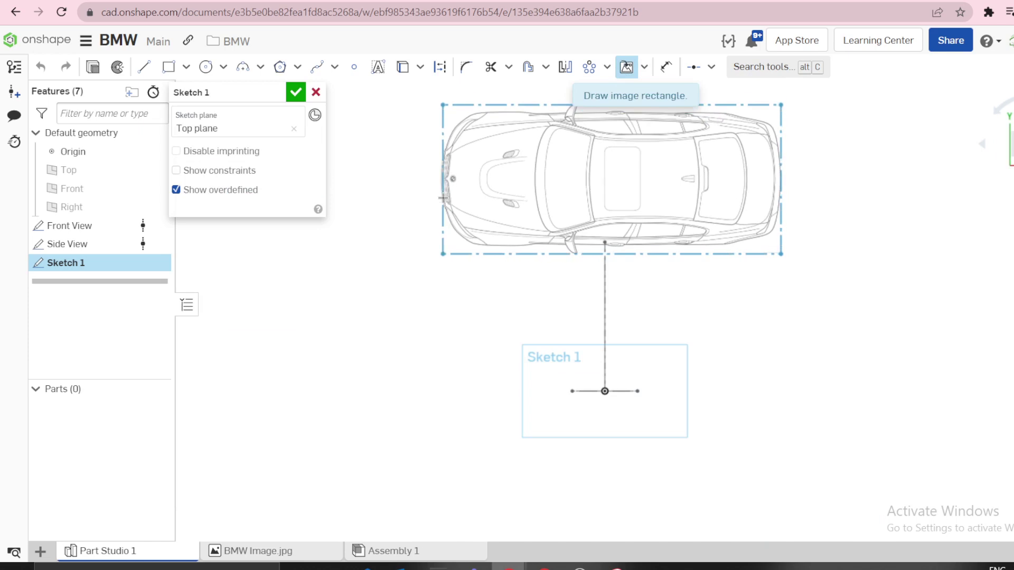
pyautogui.click(443, 198)
# Step: Examine how the top image is oriented relative to the front and side images from several viewing directions
pyautogui.scroll(-3, 443, 198)
pyautogui.scroll(2, 490, 144)
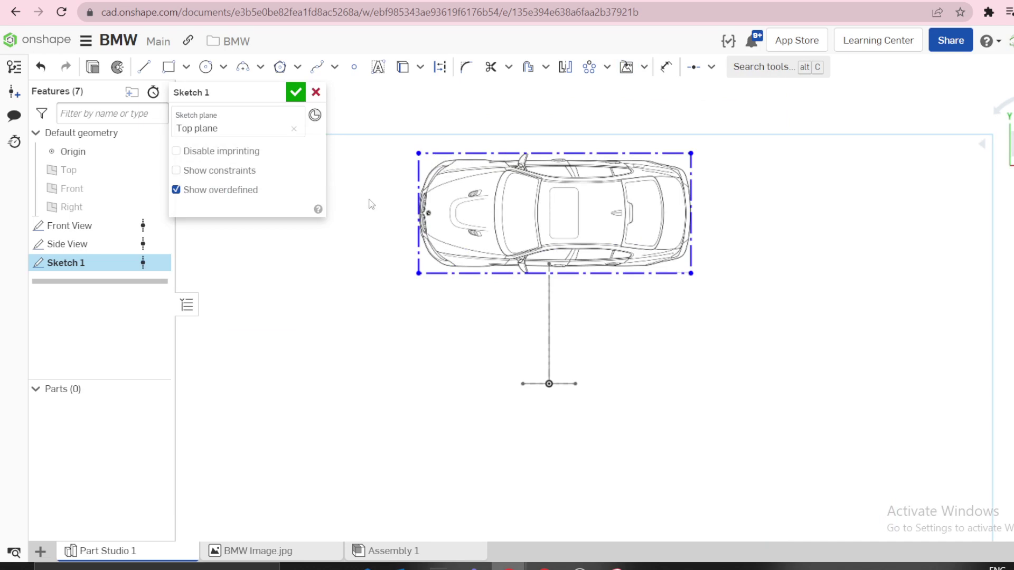
pyautogui.moveTo(456, 335)
pyautogui.mouseDown(button='right')
pyautogui.moveTo(452, 285)
pyautogui.moveTo(410, 302)
pyautogui.mouseUp(button='right')
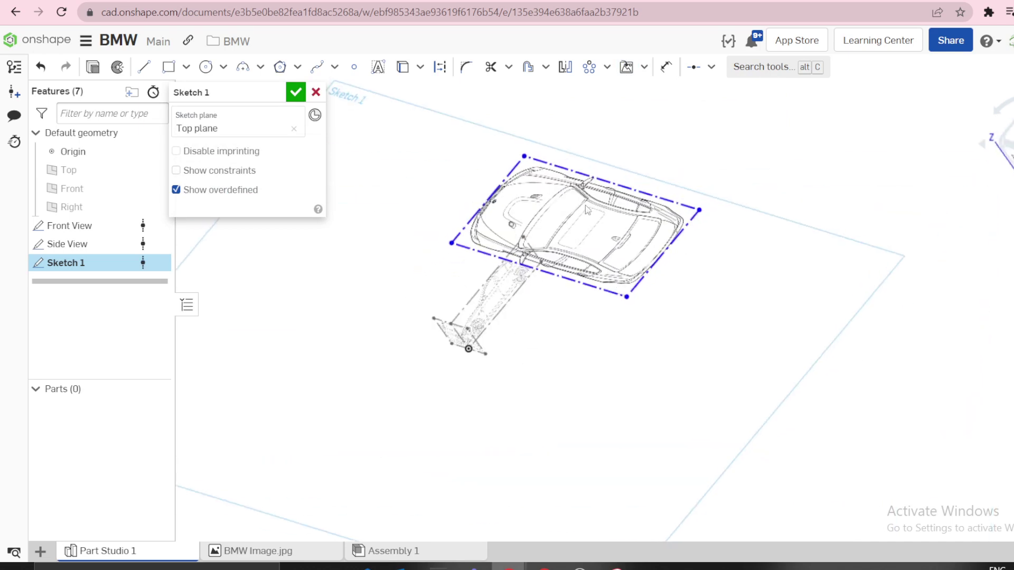
pyautogui.click(1010, 132)
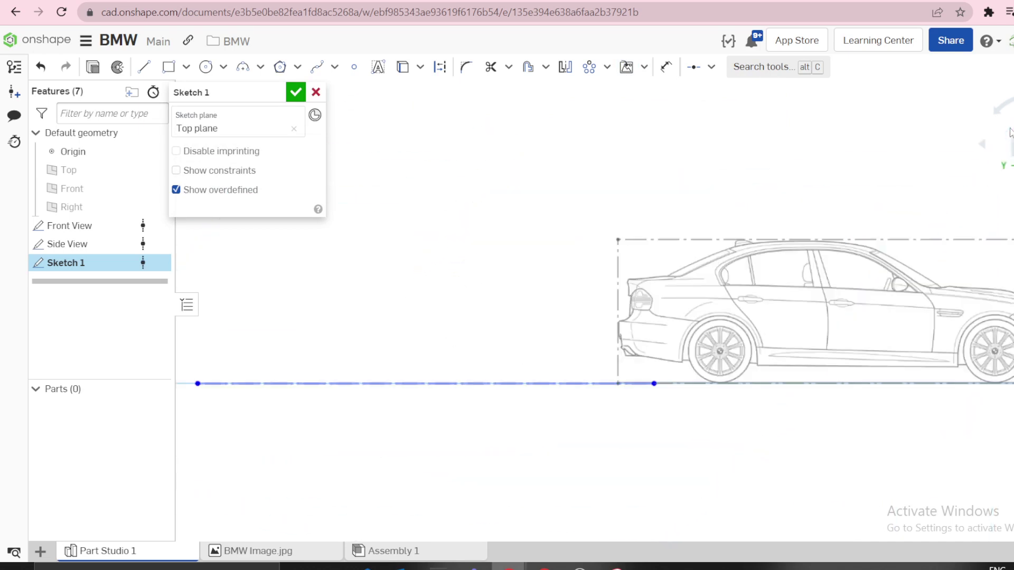
pyautogui.press('n')
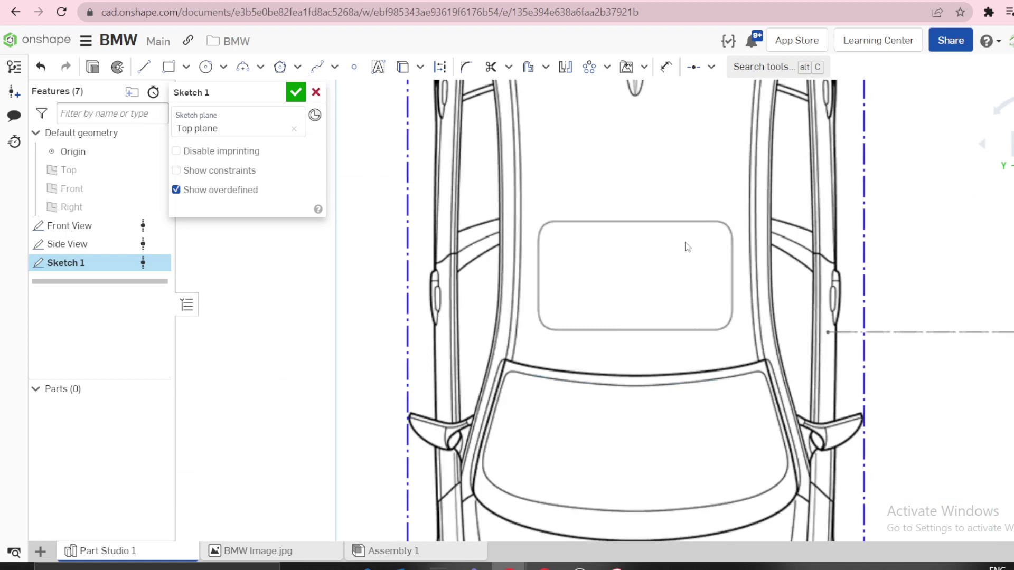
pyautogui.scroll(-7, 675, 277)
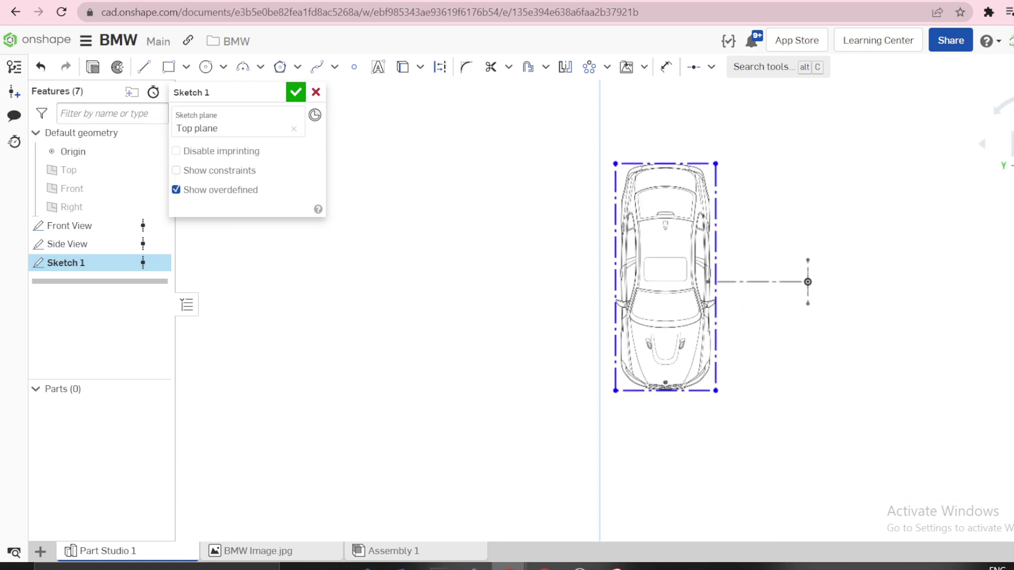
pyautogui.hotkey('alt', 'Right')
pyautogui.hotkey('alt', 'Right')
pyautogui.hotkey('alt', 'Right')
pyautogui.hotkey('alt', 'Right')
pyautogui.hotkey('alt', 'Right')
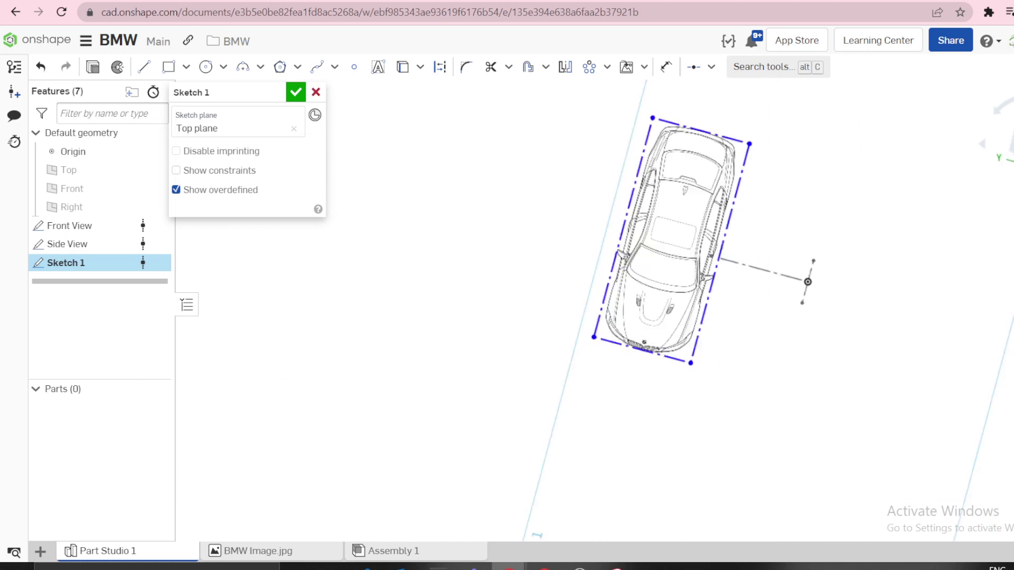
pyautogui.press('n')
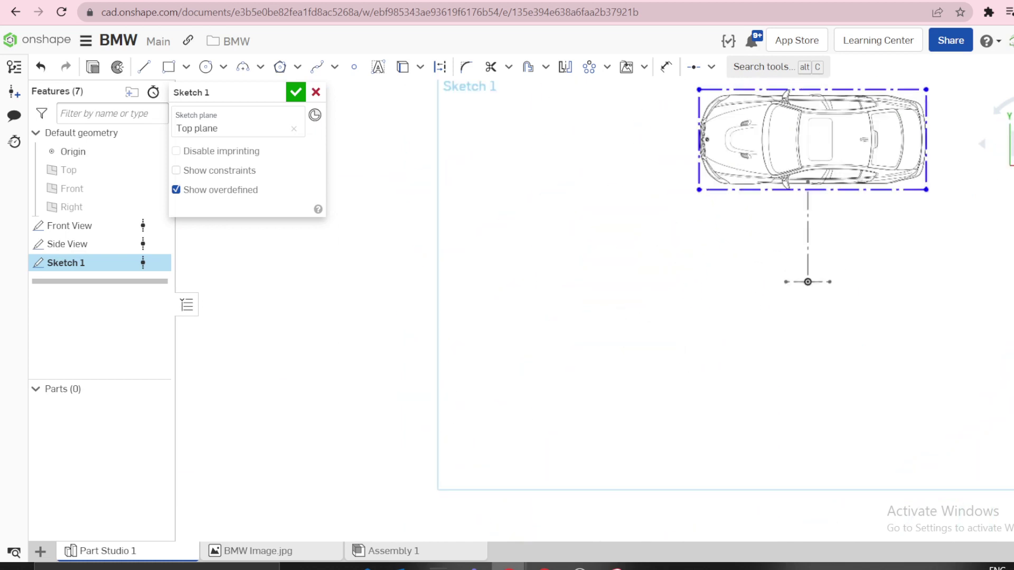
pyautogui.scroll(3, 792, 242)
pyautogui.scroll(-2, 722, 291)
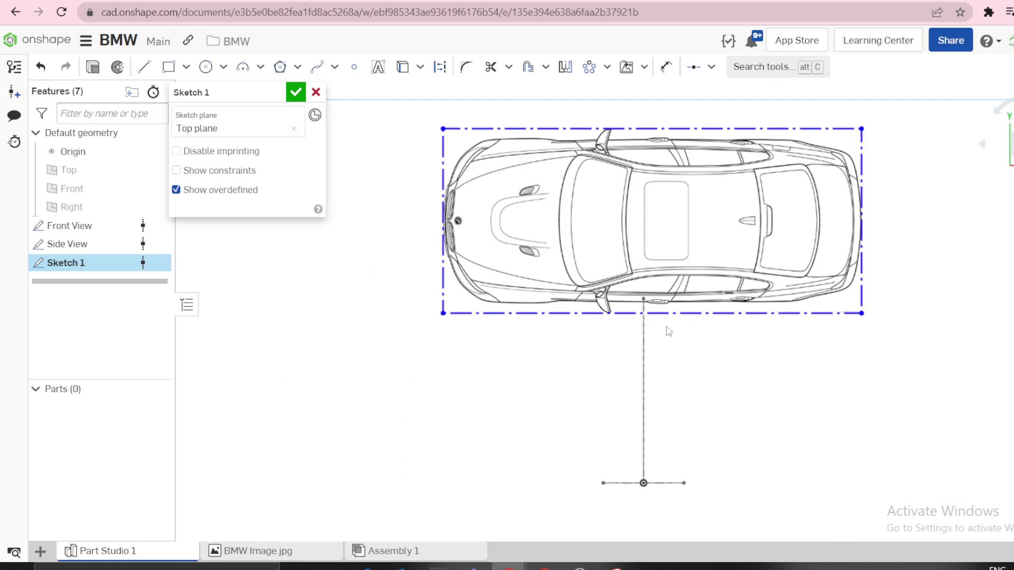
# Step: Dimension the long edge of the top image's frame and set its length to 4580 mm
pyautogui.press('q')
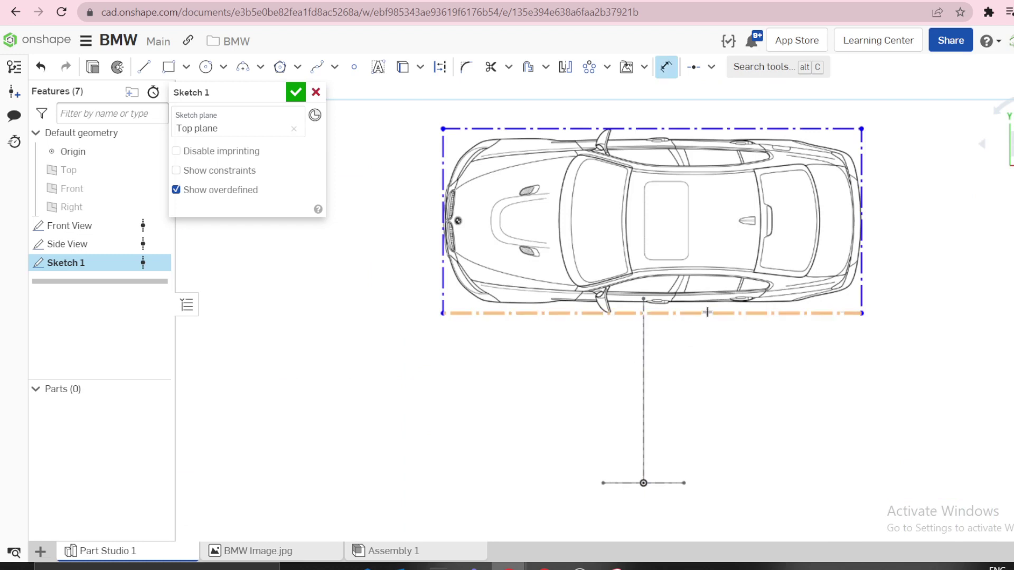
pyautogui.click(707, 312)
pyautogui.click(706, 370)
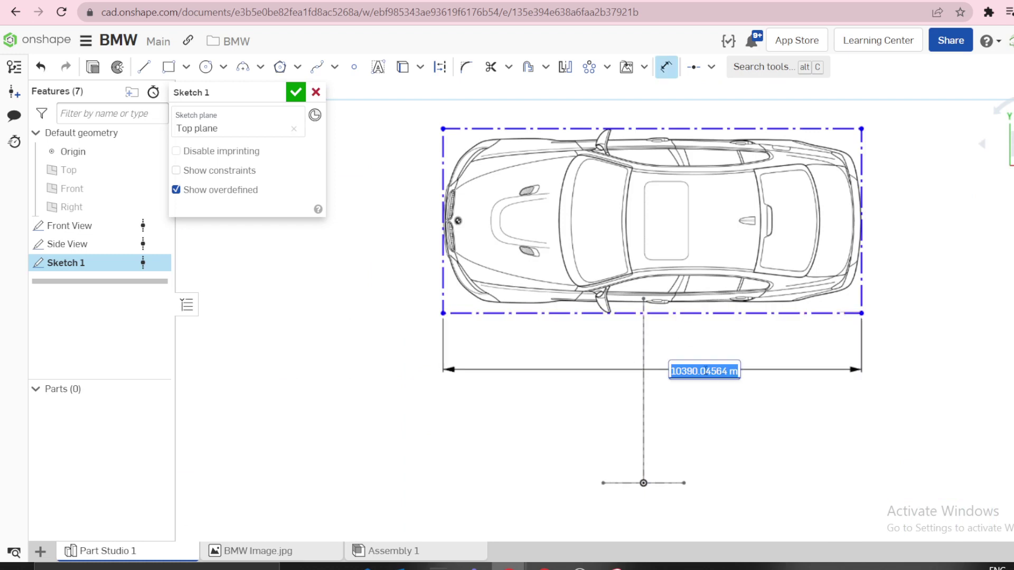
pyautogui.write('4580')
pyautogui.press('Return')
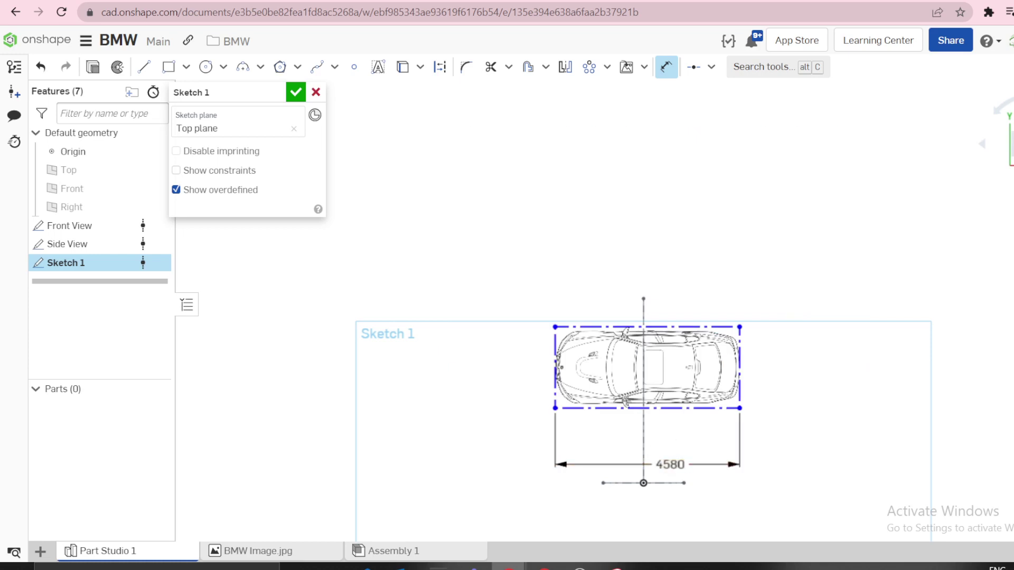
# Step: Apply a Midpoint constraint between the front edge of the top image's frame and the origin
pyautogui.scroll(2, 622, 400)
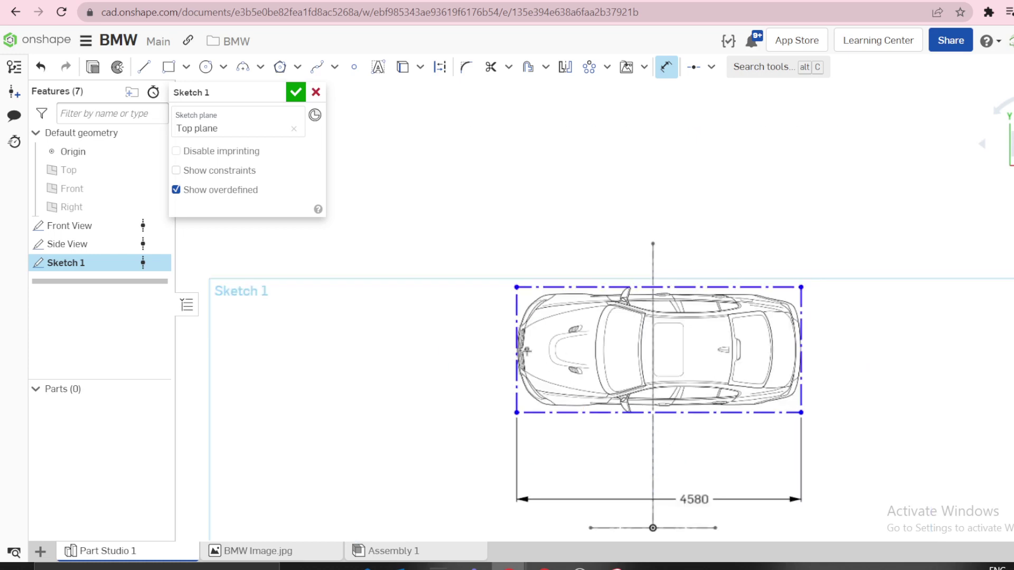
pyautogui.click(693, 66)
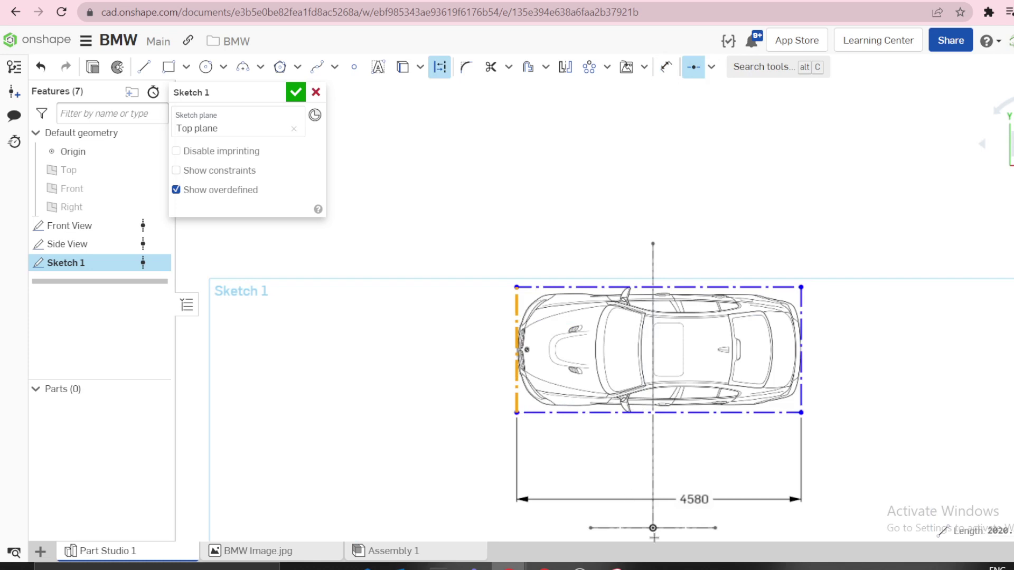
pyautogui.click(653, 528)
pyautogui.scroll(-3, 747, 443)
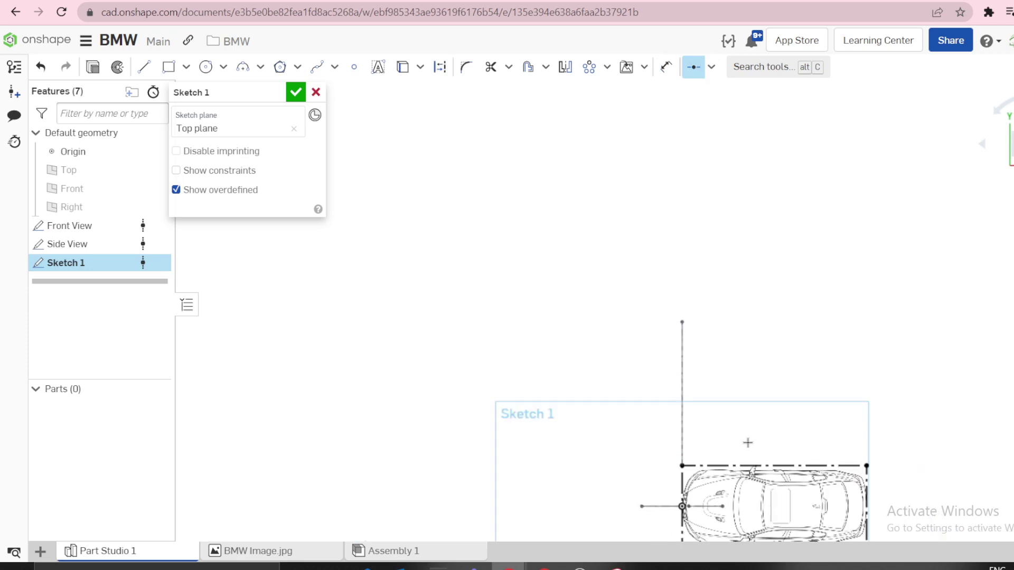
pyautogui.press('f')
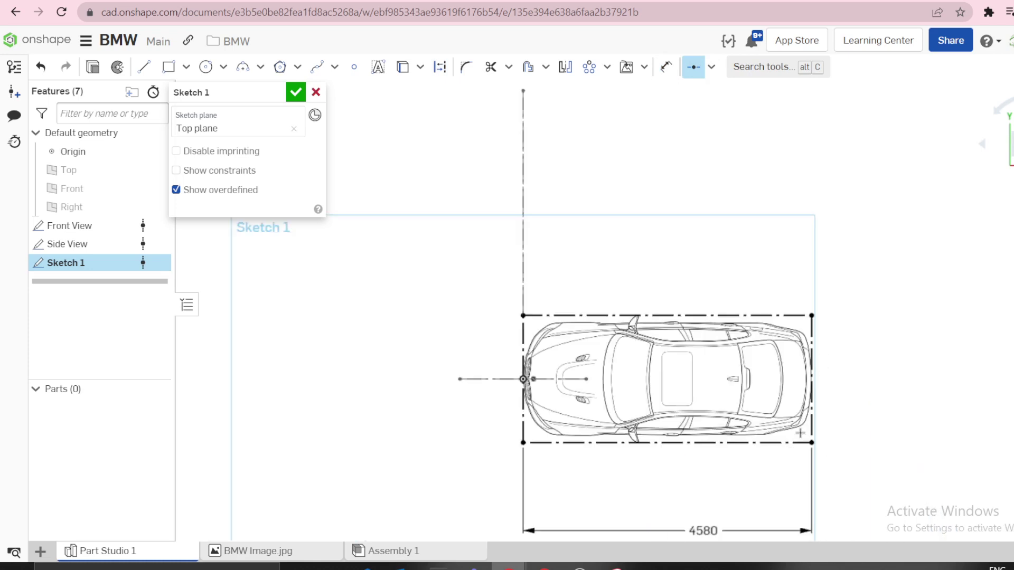
# Step: Rotate the whole top image 90 degrees counterclockwise about the origin with Transform, so the car's length runs along the Y direction
pyautogui.moveTo(710, 441)
pyautogui.mouseDown(button='right')
pyautogui.moveTo(709, 362)
pyautogui.moveTo(745, 364)
pyautogui.moveTo(772, 392)
pyautogui.moveTo(769, 381)
pyautogui.moveTo(657, 356)
pyautogui.mouseUp(button='right')
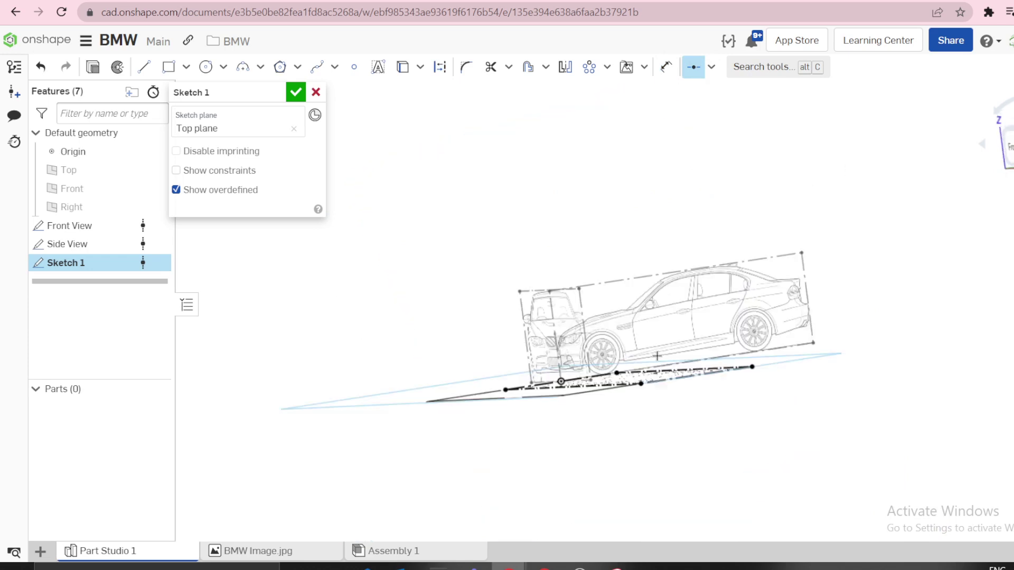
pyautogui.click(1012, 136)
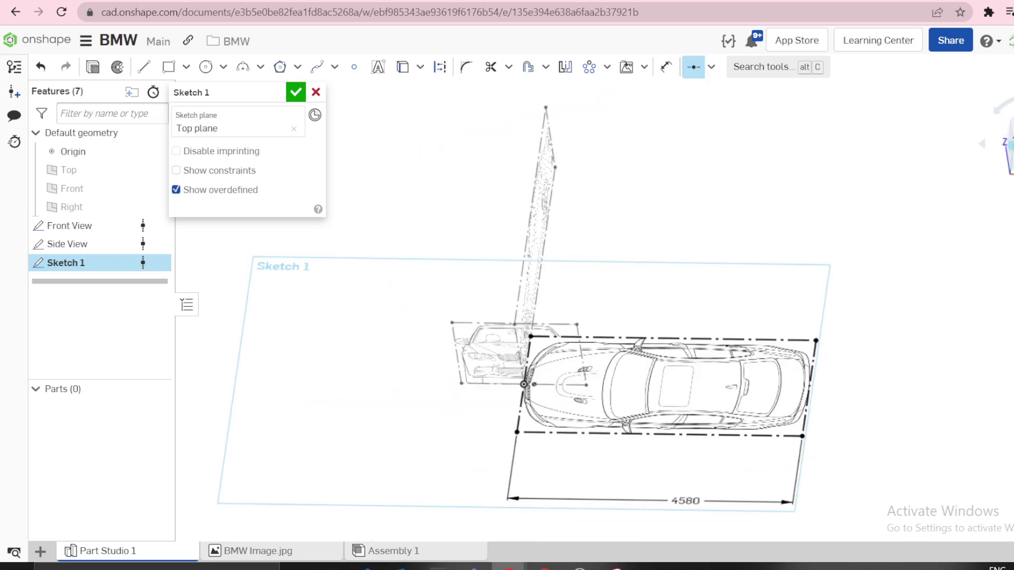
pyautogui.press('n')
pyautogui.scroll(2, 857, 403)
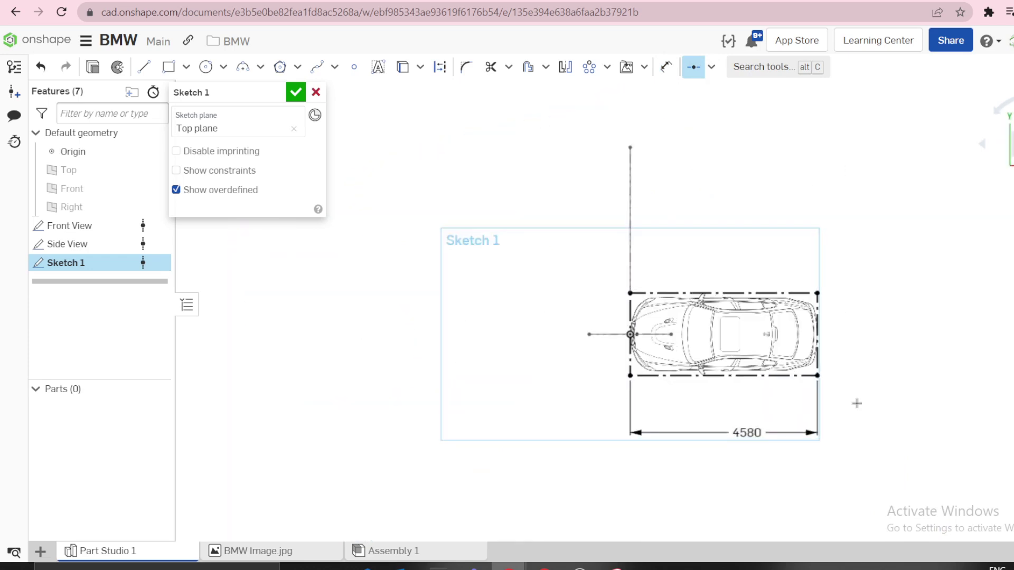
pyautogui.click(607, 68)
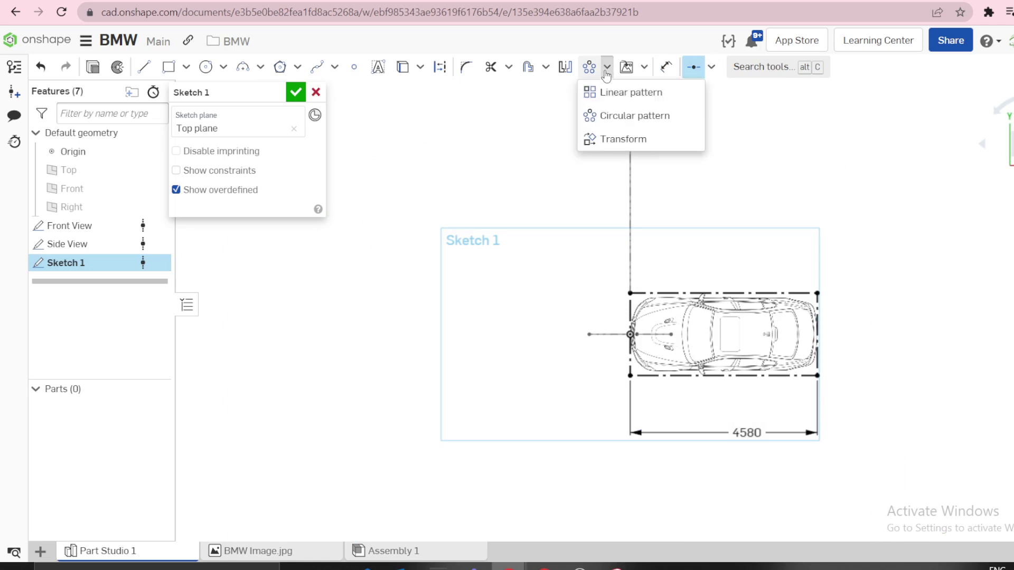
pyautogui.click(606, 140)
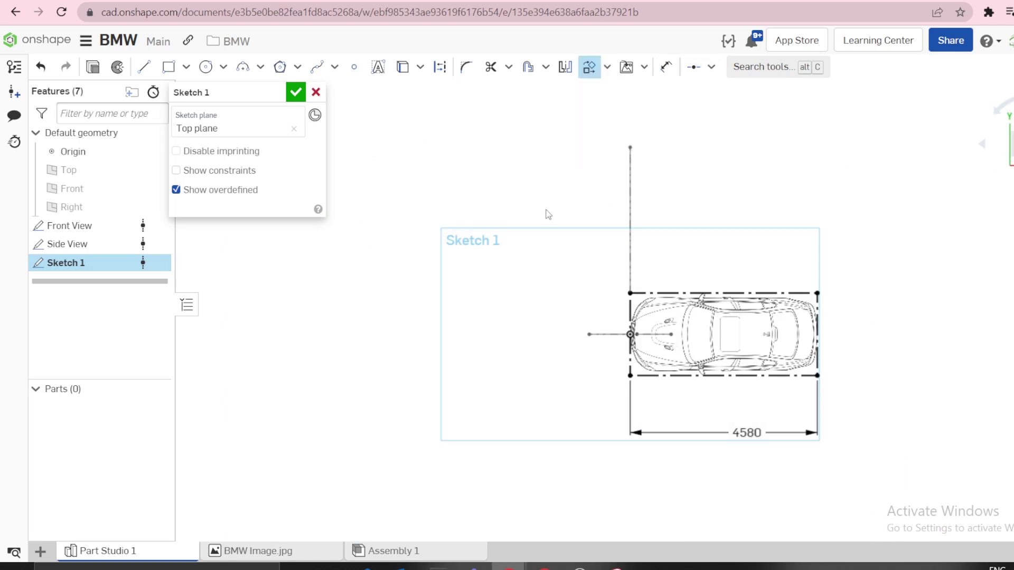
pyautogui.moveTo(540, 207)
pyautogui.mouseDown()
pyautogui.moveTo(616, 351)
pyautogui.moveTo(886, 517)
pyautogui.mouseUp()
pyautogui.scroll(5, 690, 379)
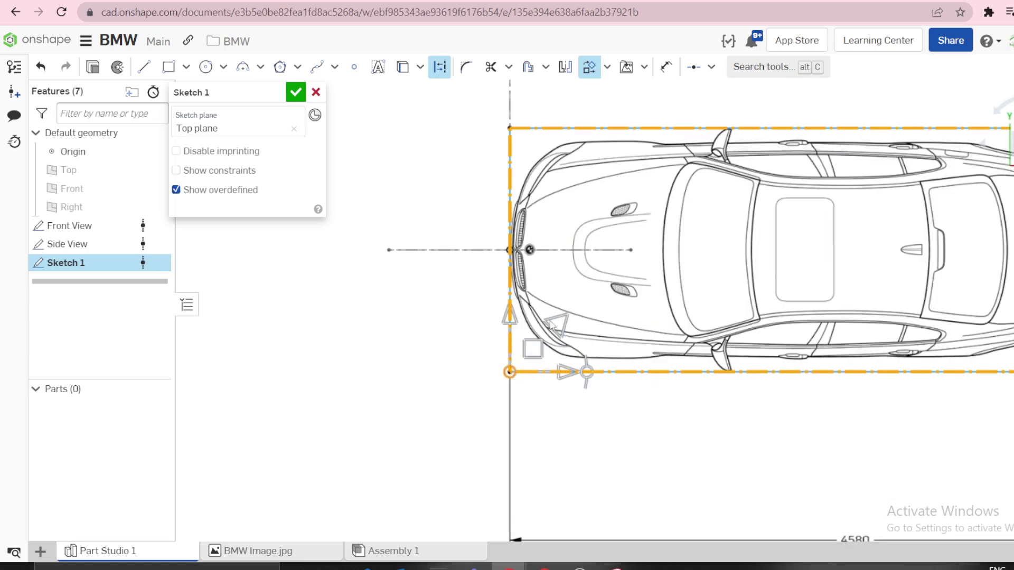
pyautogui.moveTo(509, 372)
pyautogui.mouseDown()
pyautogui.moveTo(534, 262)
pyautogui.moveTo(518, 244)
pyautogui.moveTo(510, 250)
pyautogui.mouseUp()
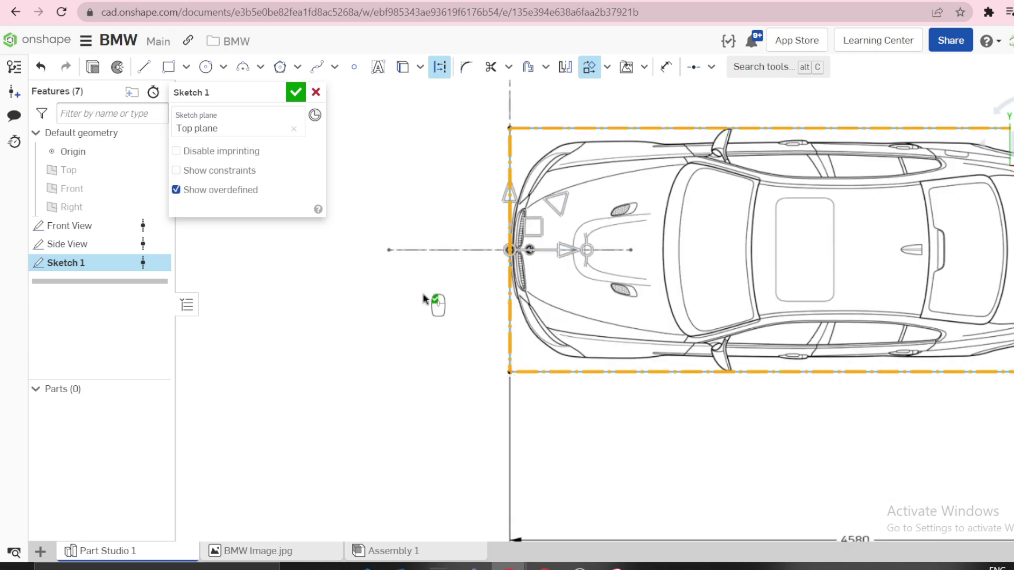
pyautogui.moveTo(587, 250); pyautogui.dragTo(513, 131)
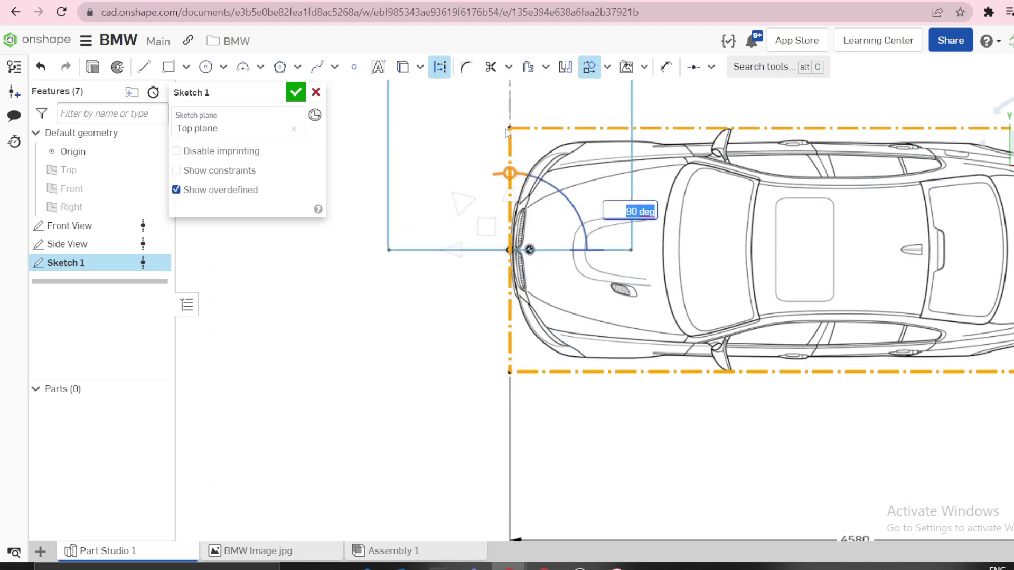
pyautogui.click(402, 315)
pyautogui.scroll(-5, 417, 332)
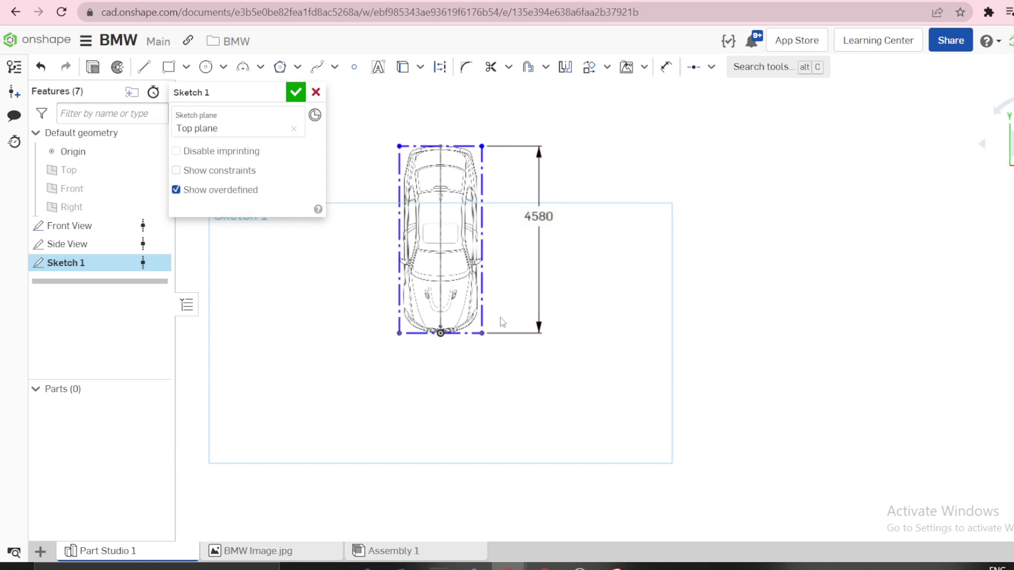
# Step: Pull the rotated top image off the origin and constrain the midpoint of its front edge to the origin
pyautogui.scroll(3, 502, 145)
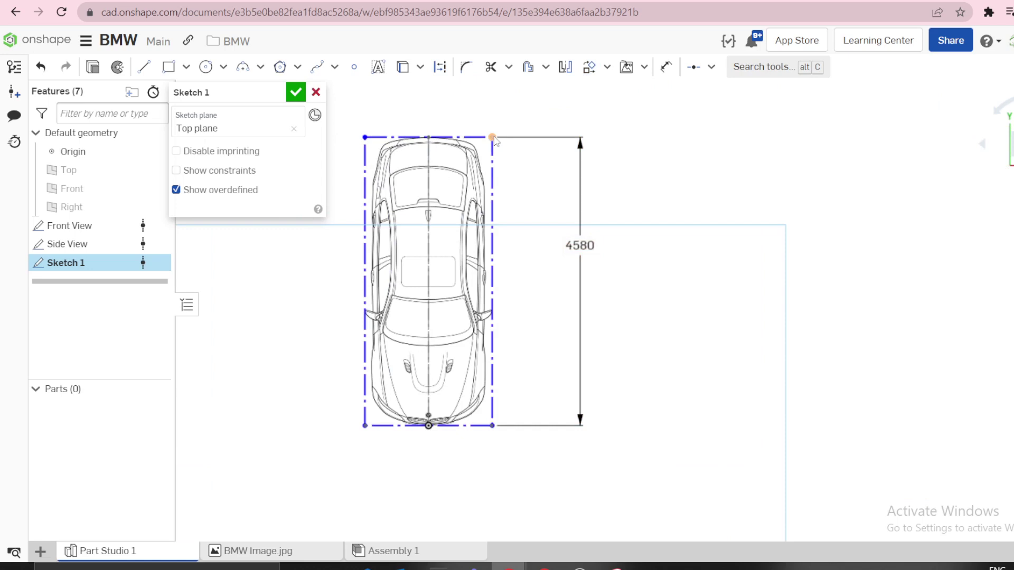
pyautogui.moveTo(494, 162)
pyautogui.mouseDown()
pyautogui.moveTo(553, 208)
pyautogui.moveTo(538, 163)
pyautogui.mouseUp()
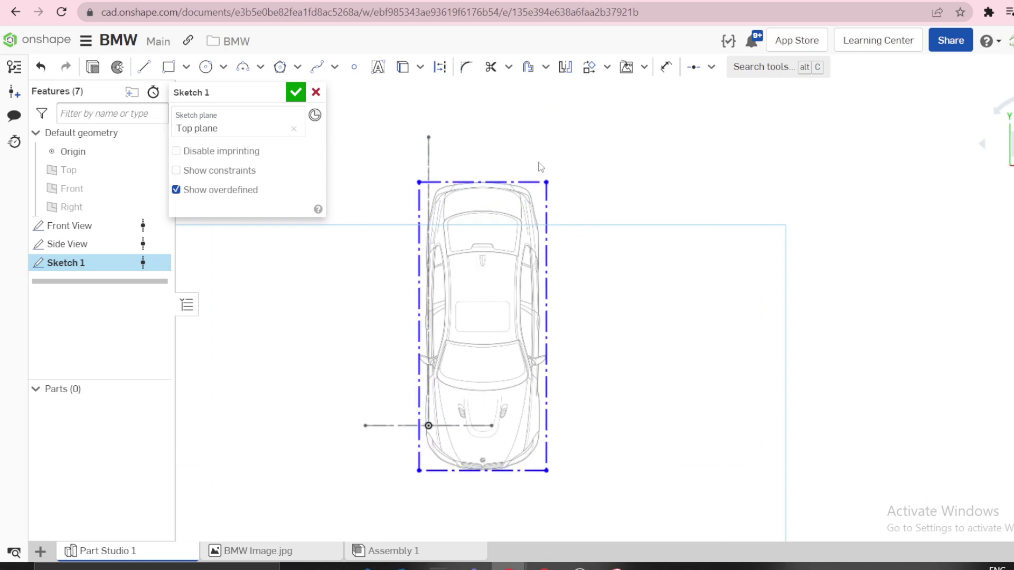
pyautogui.hotkey('ctrl', 'z')
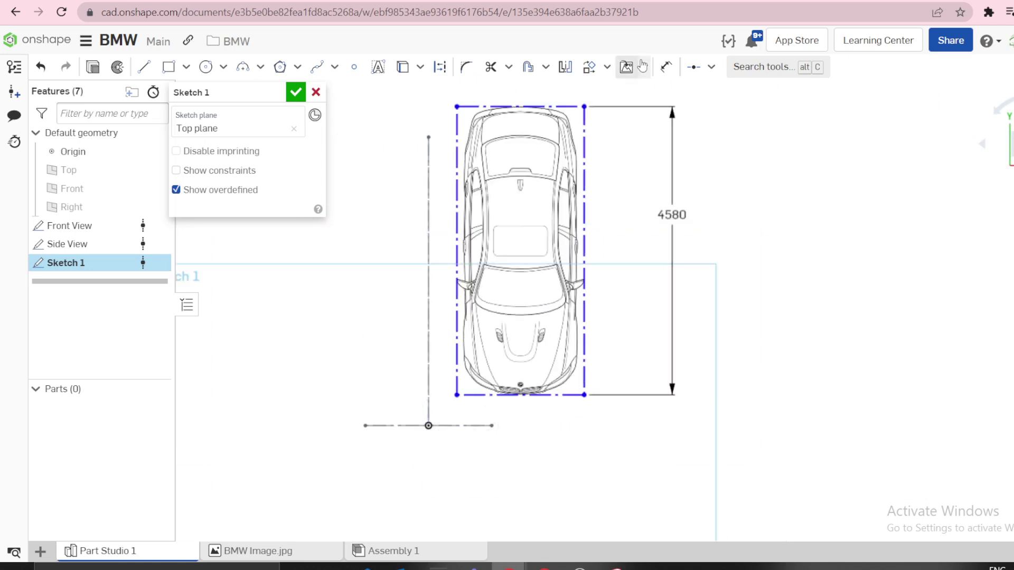
pyautogui.click(693, 67)
pyautogui.click(543, 395)
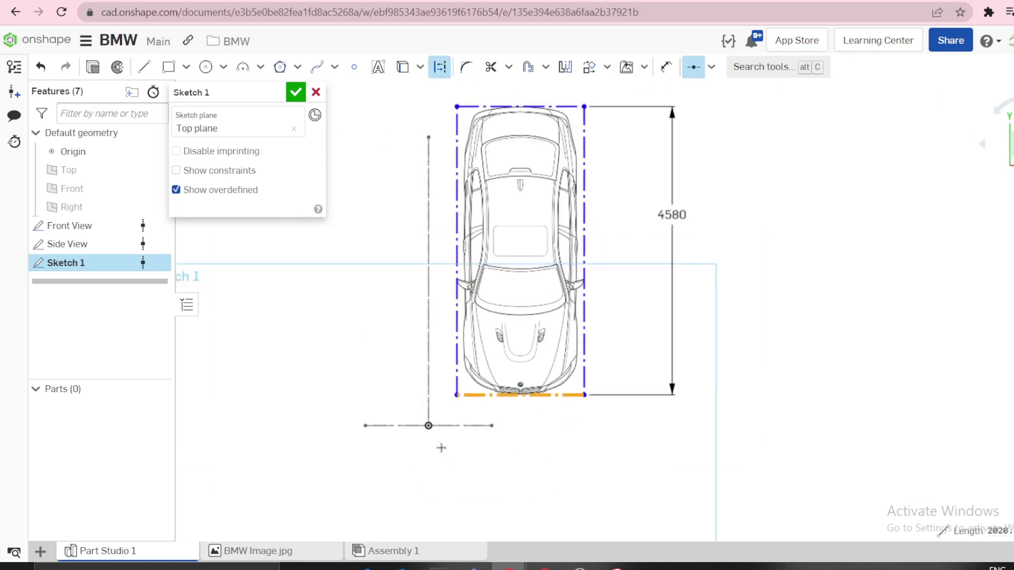
pyautogui.click(429, 426)
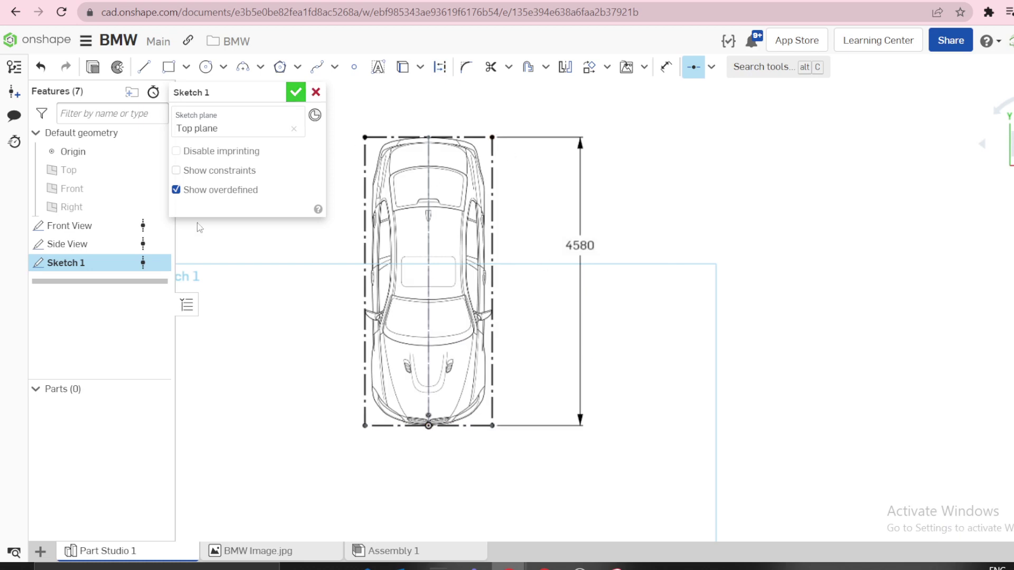
# Step: Finish the top image sketch and rename it Top View
pyautogui.rightClick(80, 269)
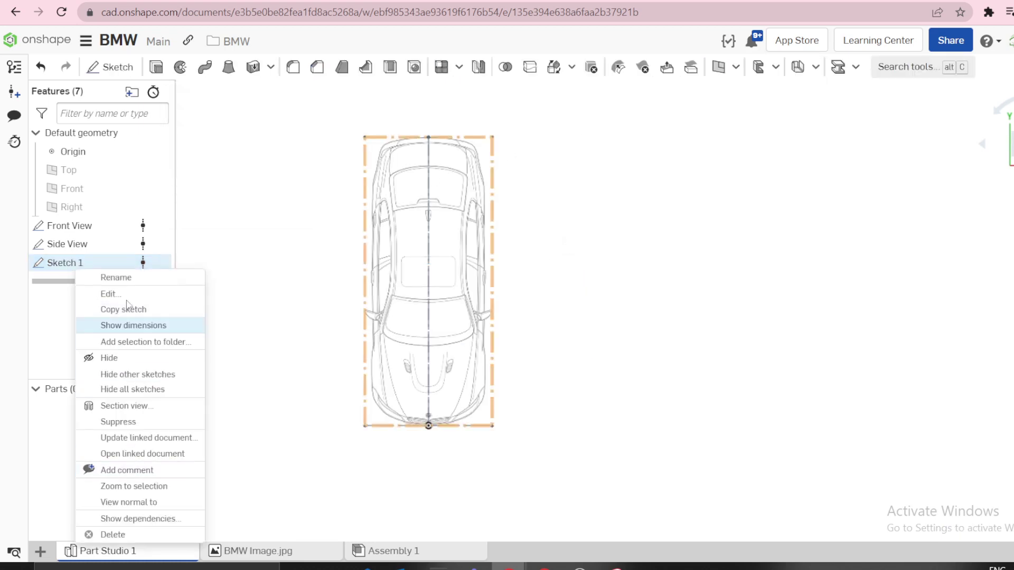
pyautogui.click(117, 277)
pyautogui.write('Top View')
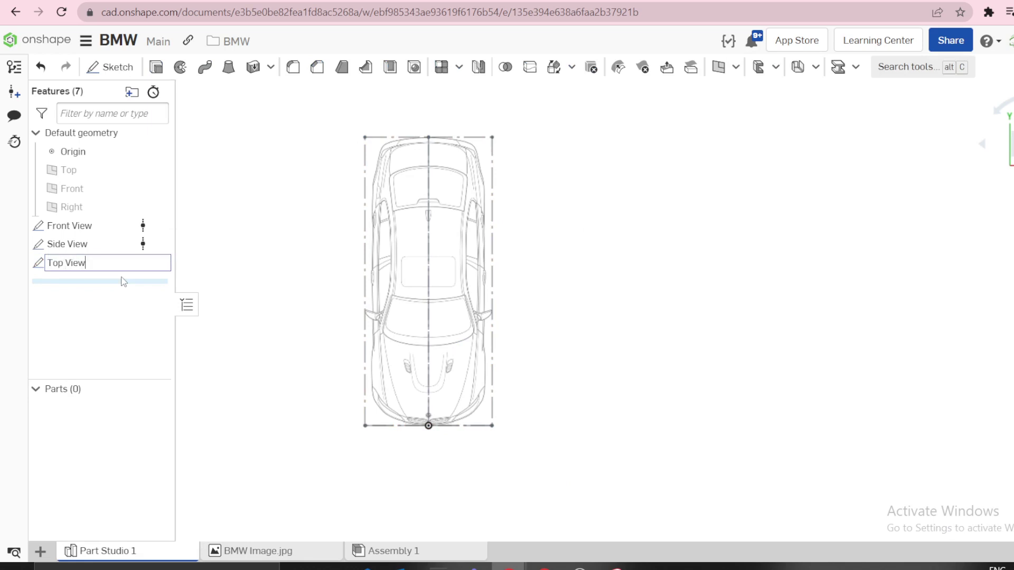
pyautogui.press('Return')
# Step: Examine the alignment of the front, side and top images in isometric, side and orbited views
pyautogui.hotkey('shift', '7')
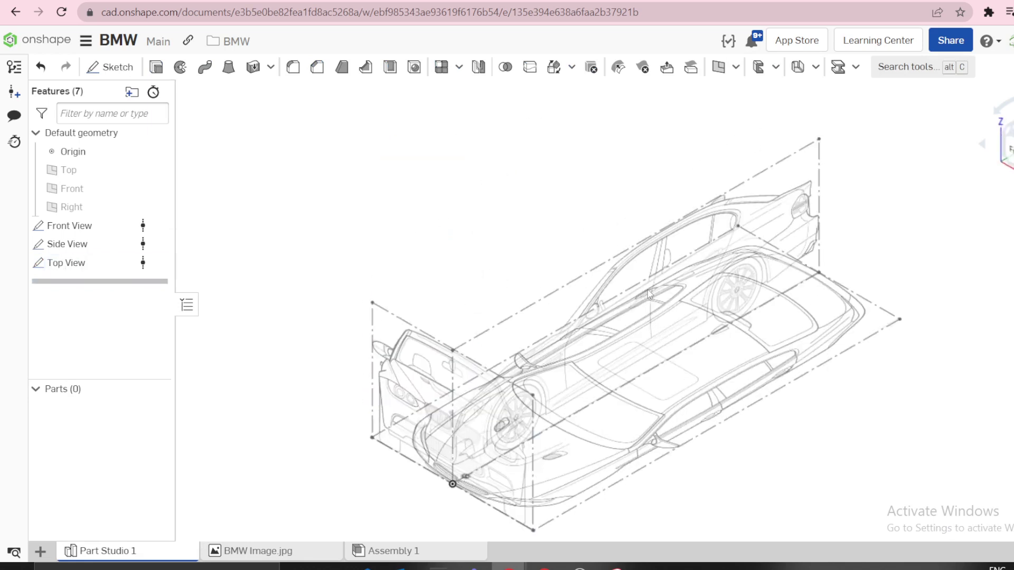
pyautogui.click(1012, 149)
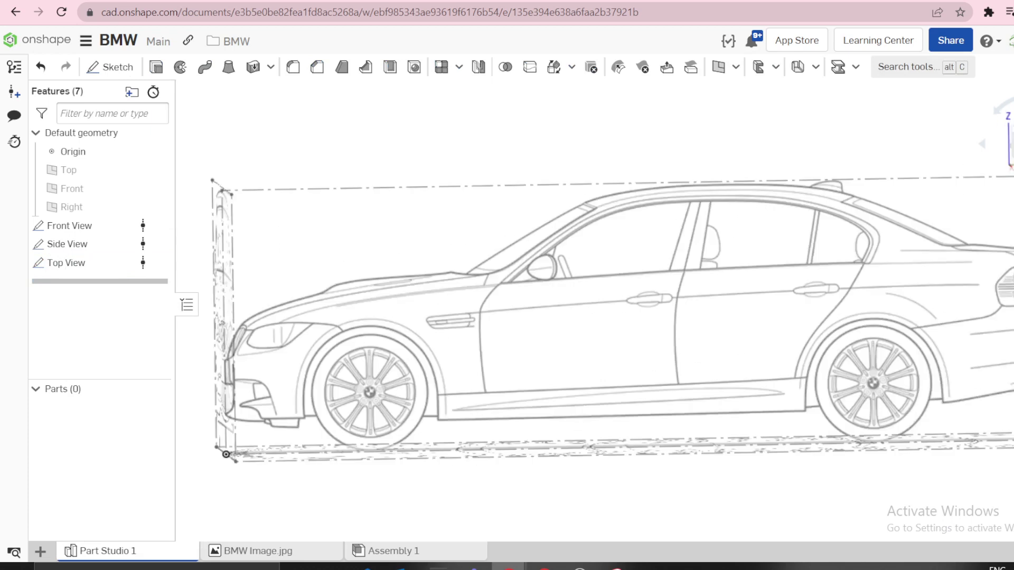
pyautogui.scroll(-3, 811, 249)
pyautogui.moveTo(672, 250); pyautogui.dragTo(929, 260, button='right')
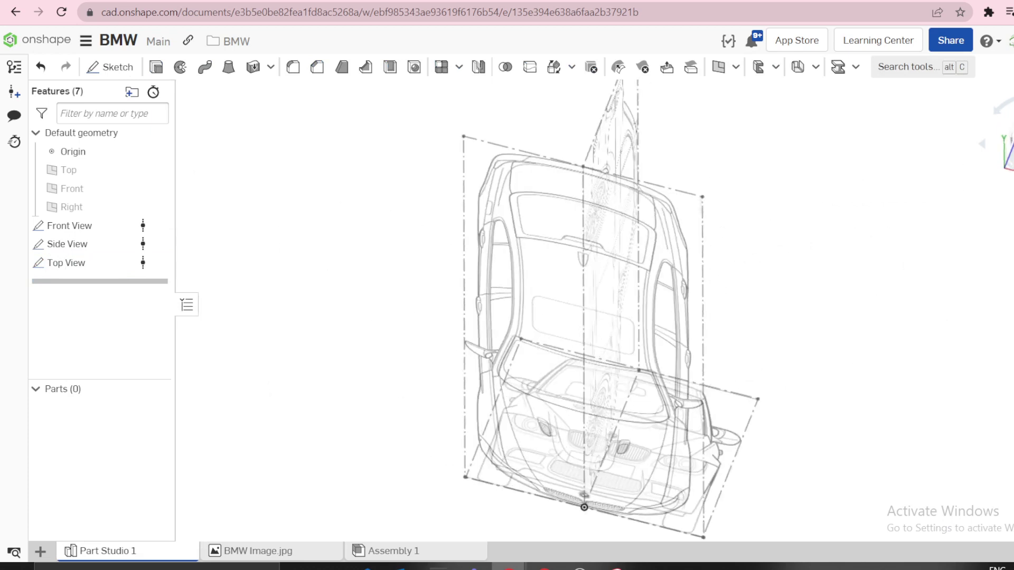
# Step: Examine how the front, side and top images line up in orbited, standard orthographic and isometric views
pyautogui.click(1010, 158)
pyautogui.scroll(-3, 725, 295)
pyautogui.moveTo(725, 295)
pyautogui.mouseDown(button='right')
pyautogui.moveTo(707, 308)
pyautogui.moveTo(702, 359)
pyautogui.mouseUp(button='right')
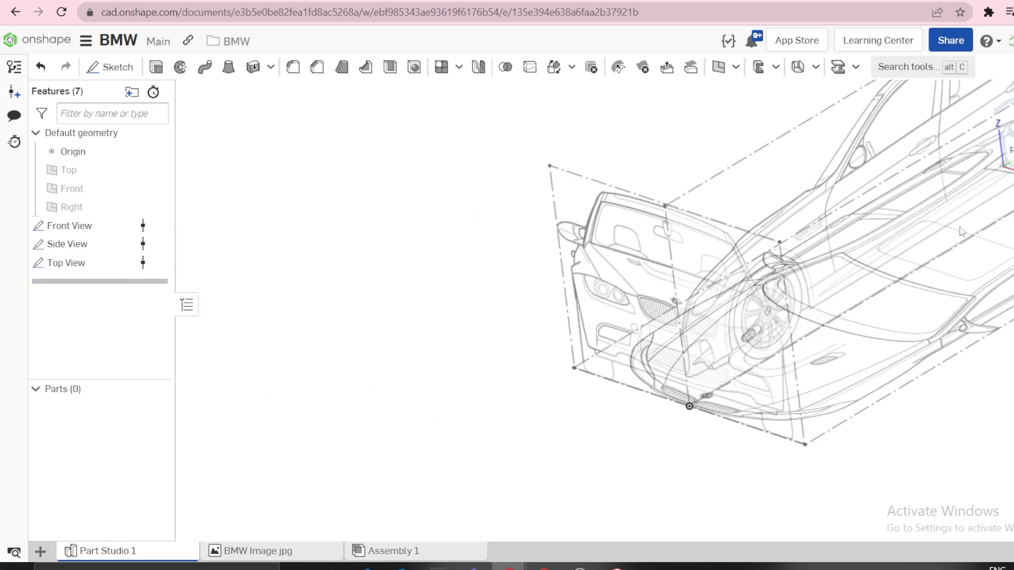
pyautogui.hotkey('shift', '5')
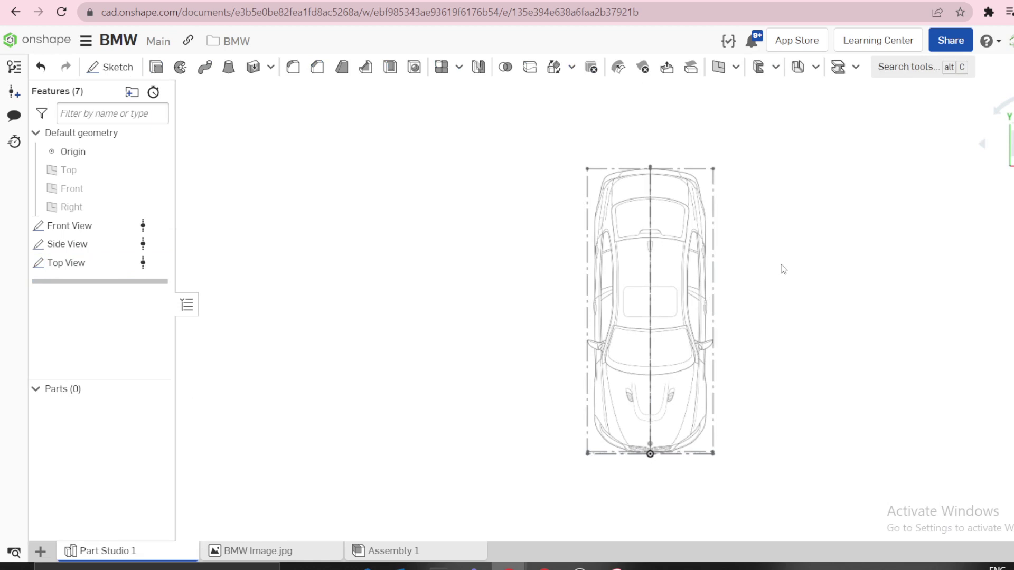
pyautogui.moveTo(784, 270); pyautogui.dragTo(667, 292, button='right')
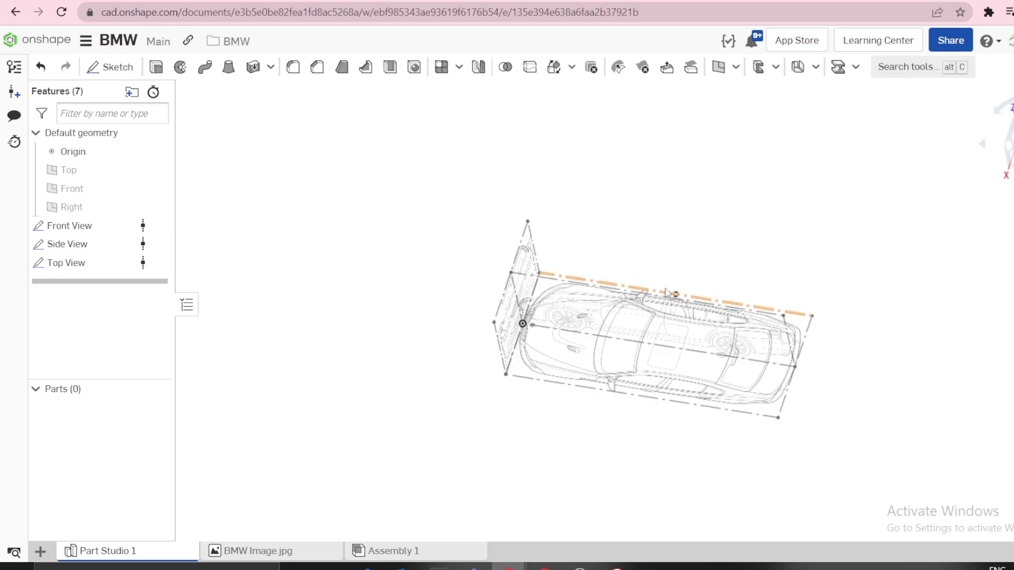
pyautogui.hotkey('shift', '1')
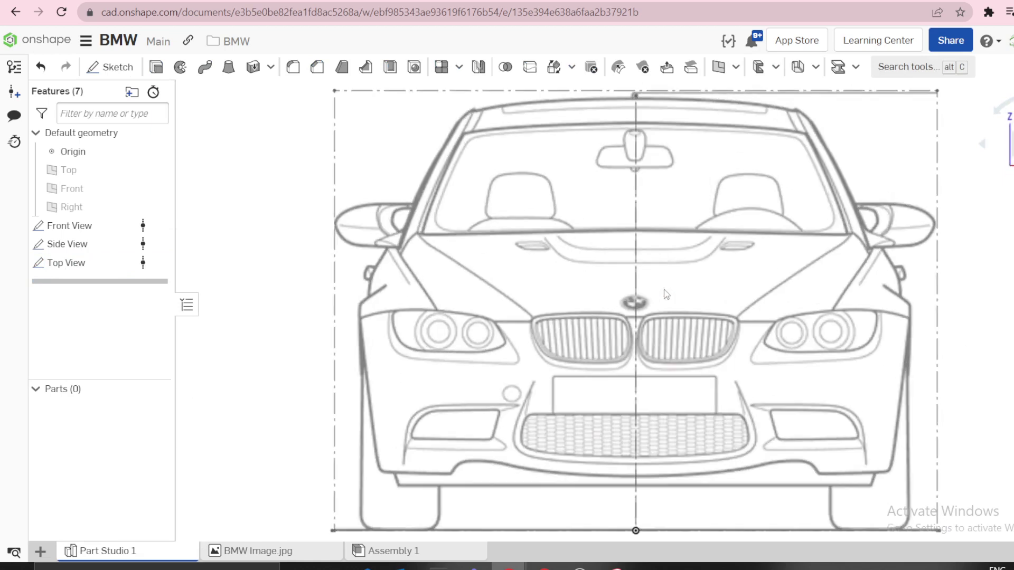
pyautogui.hotkey('shift', '2')
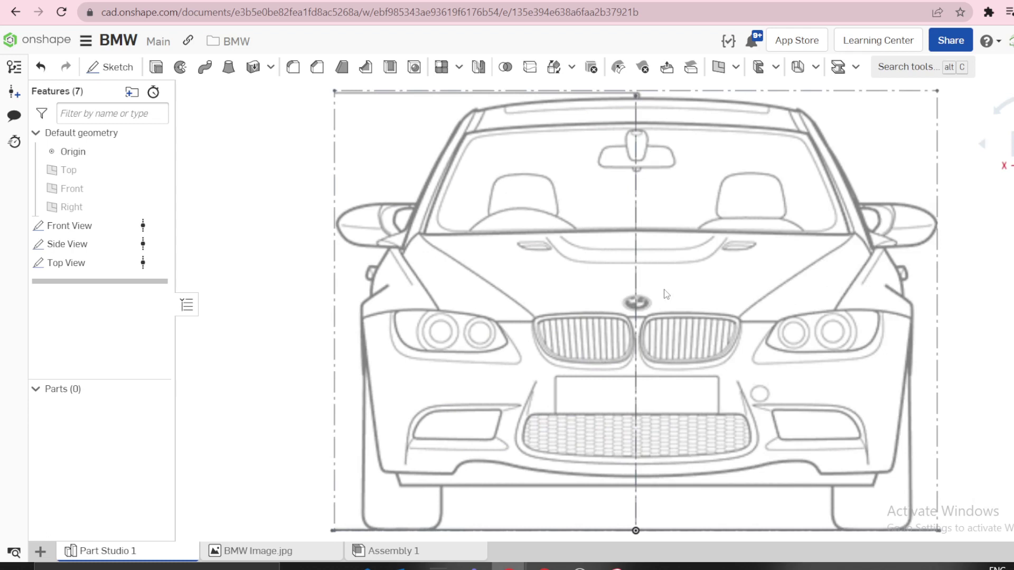
pyautogui.hotkey('shift', '3')
pyautogui.hotkey('shift', '4')
pyautogui.hotkey('shift', '5')
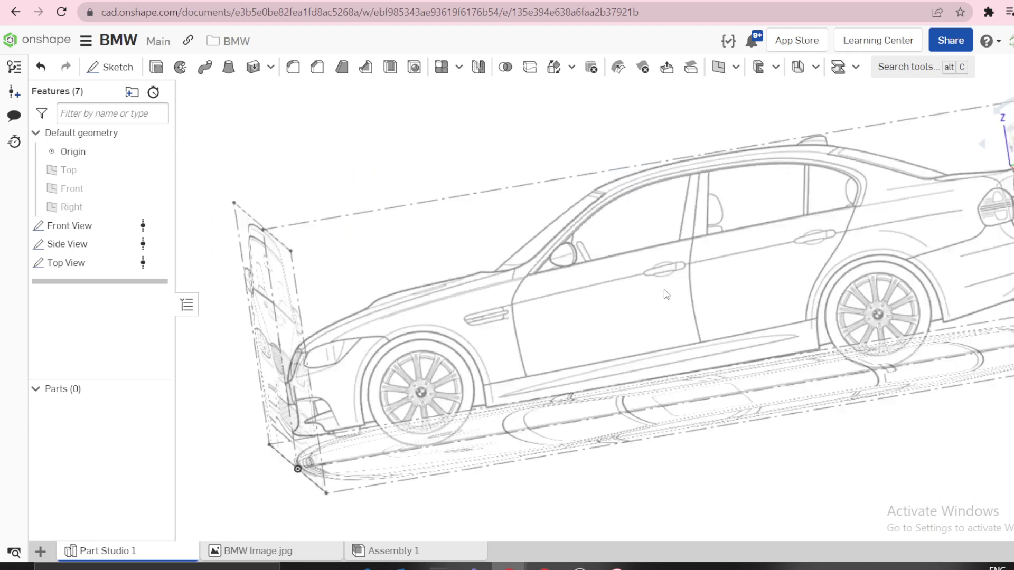
pyautogui.hotkey('shift', '5')
pyautogui.hotkey('shift', '7')
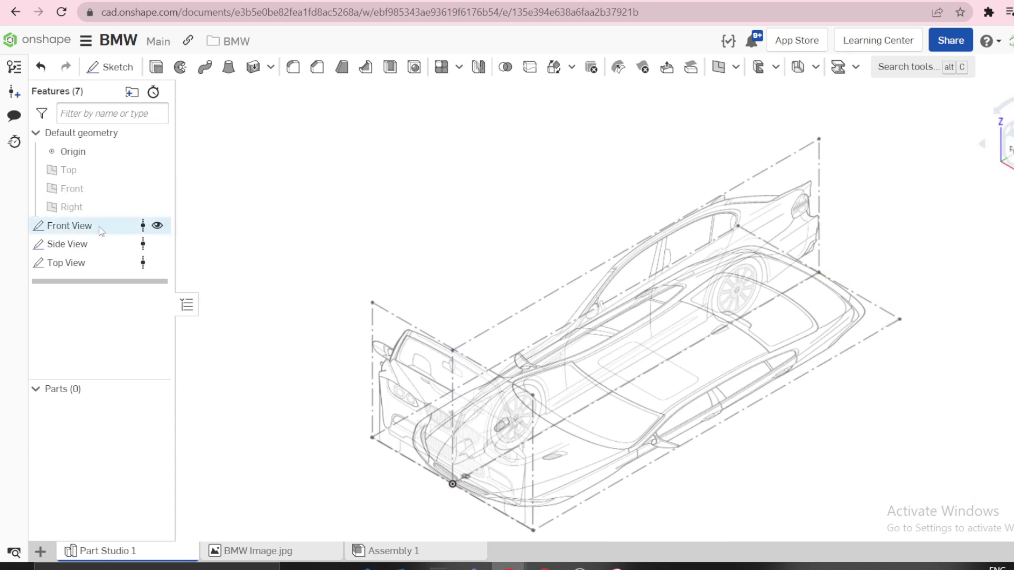
# Step: Create a plane offset 4580 mm from the Front plane, directed toward the rear of the car
pyautogui.click(72, 189)
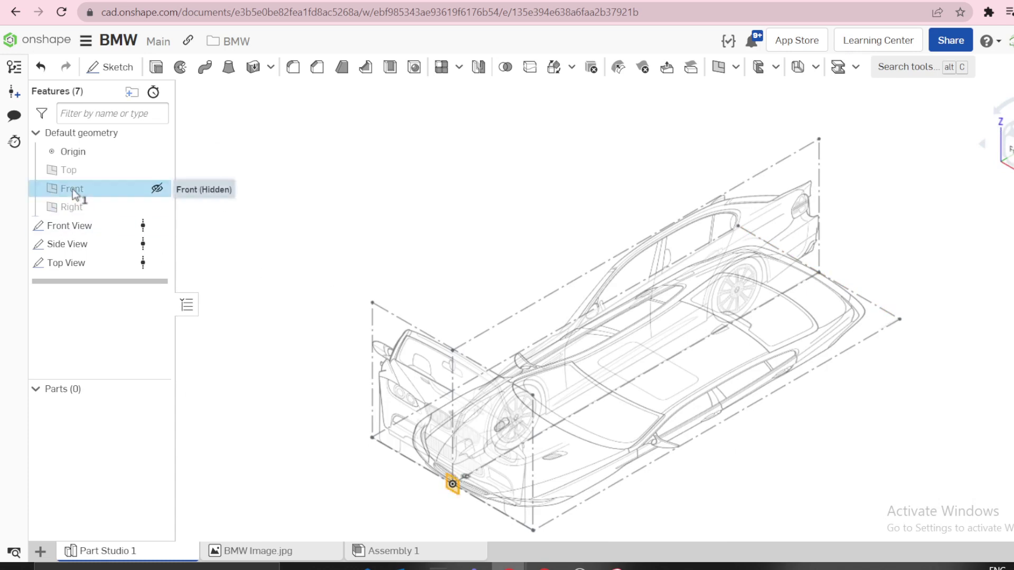
pyautogui.click(718, 67)
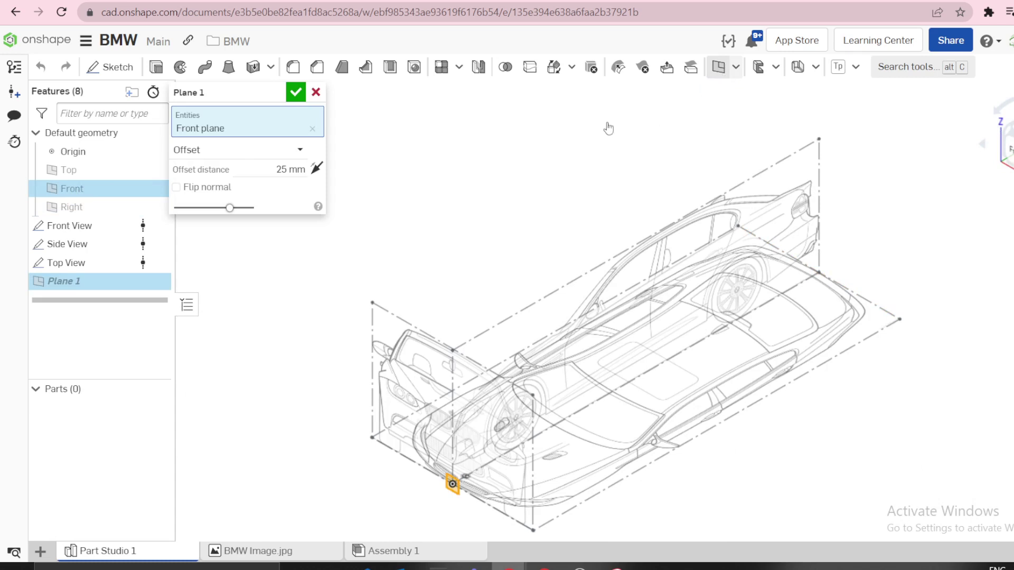
pyautogui.click(271, 166)
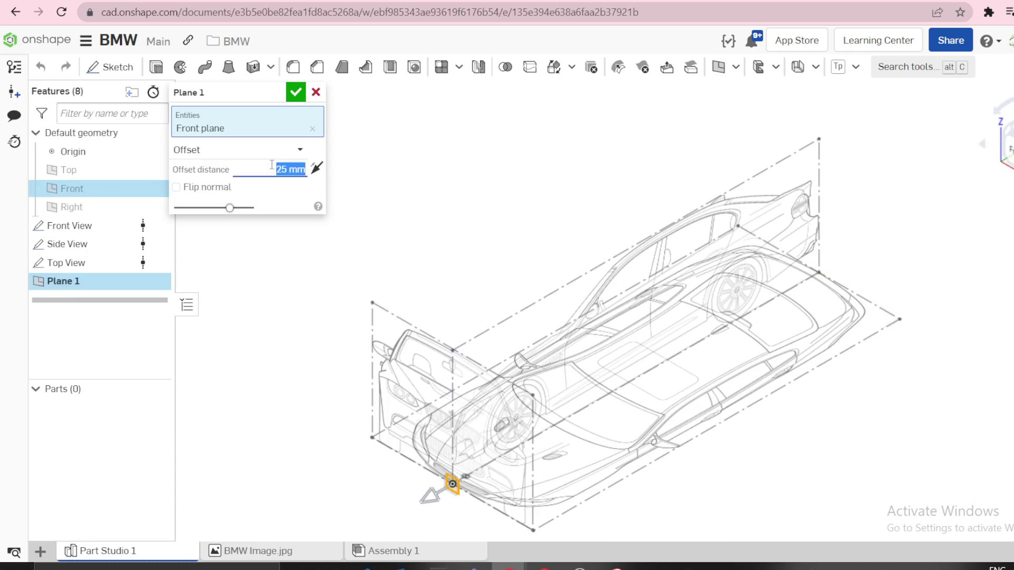
pyautogui.write('4580')
pyautogui.press('Return')
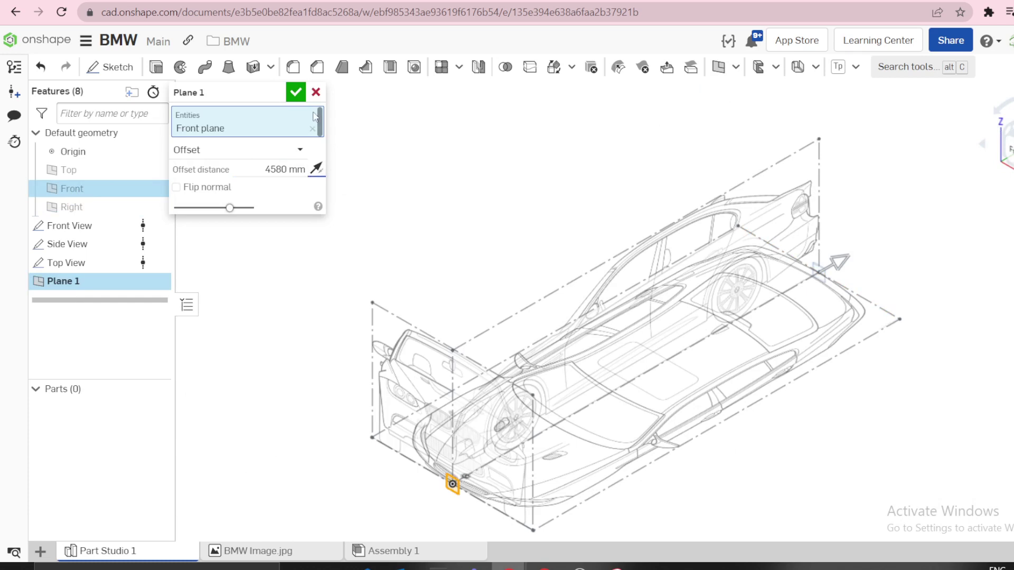
pyautogui.click(296, 93)
# Step: Move the new offset plane above the Front View sketch in the feature list and rename it Back Plane
pyautogui.rightClick(67, 285)
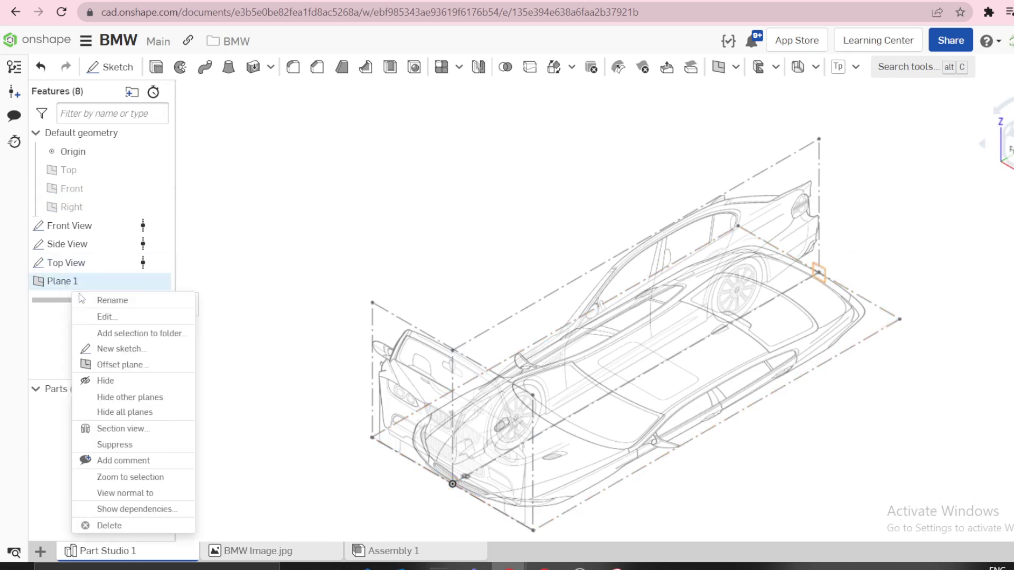
pyautogui.click(63, 281)
pyautogui.moveTo(63, 282); pyautogui.dragTo(79, 227)
pyautogui.rightClick(83, 228)
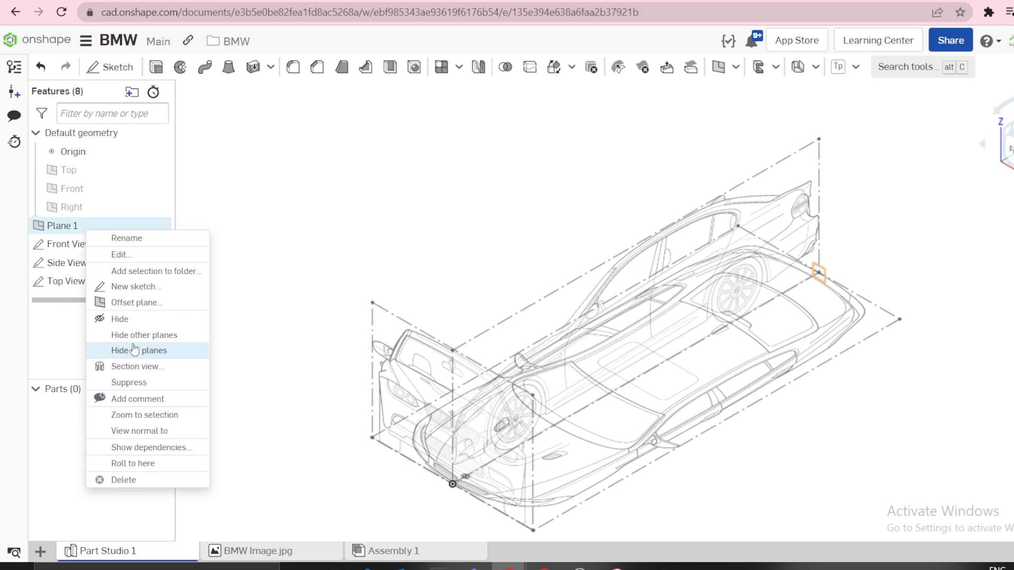
pyautogui.click(128, 238)
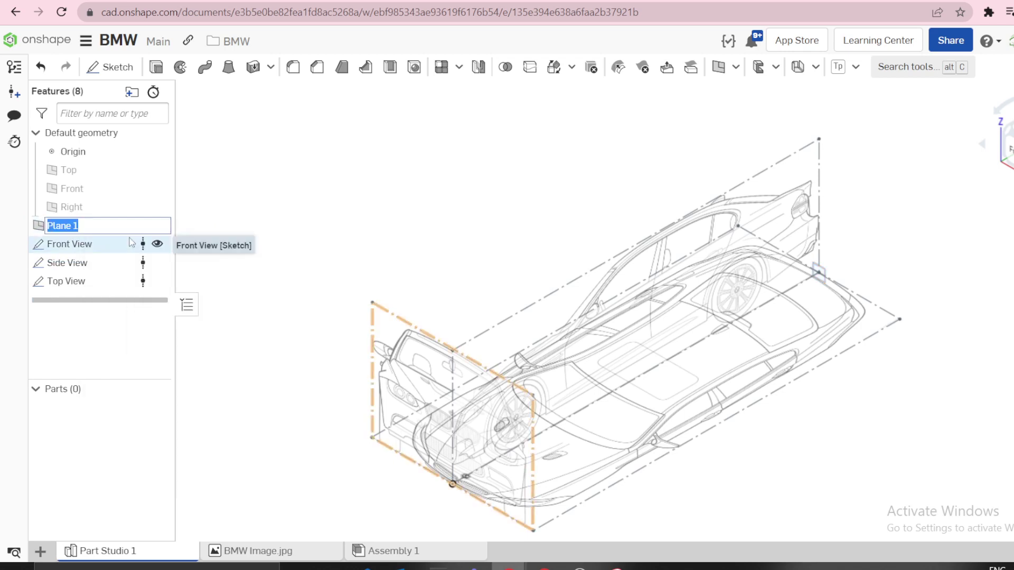
pyautogui.write('Back Plane')
pyautogui.press('Return')
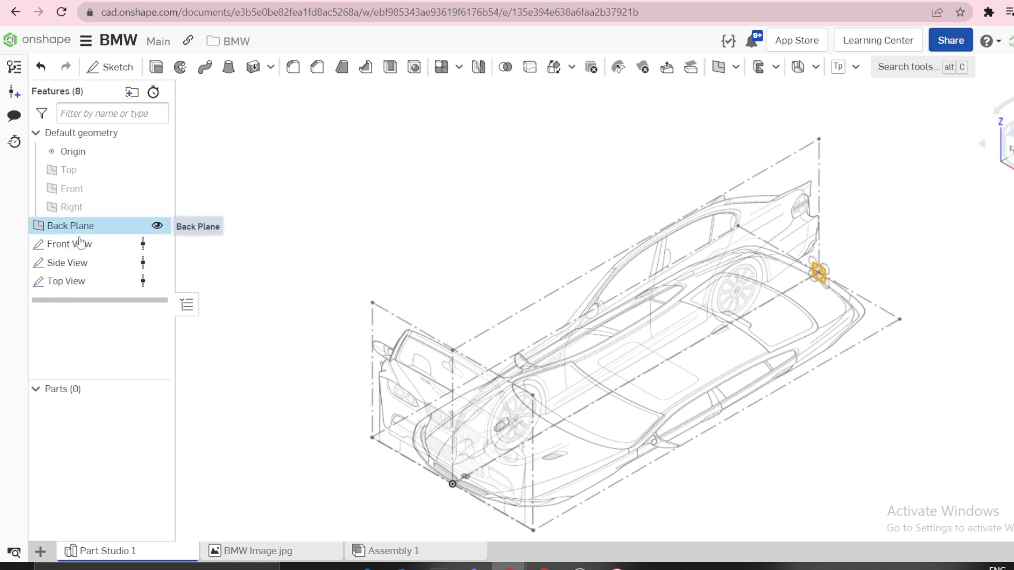
# Step: Start a sketch on Back Plane and insert bmw_back_p_wod.png from the BMW folder, placing it freehand above the front image
pyautogui.click(87, 221)
pyautogui.hotkey('shift', 's')
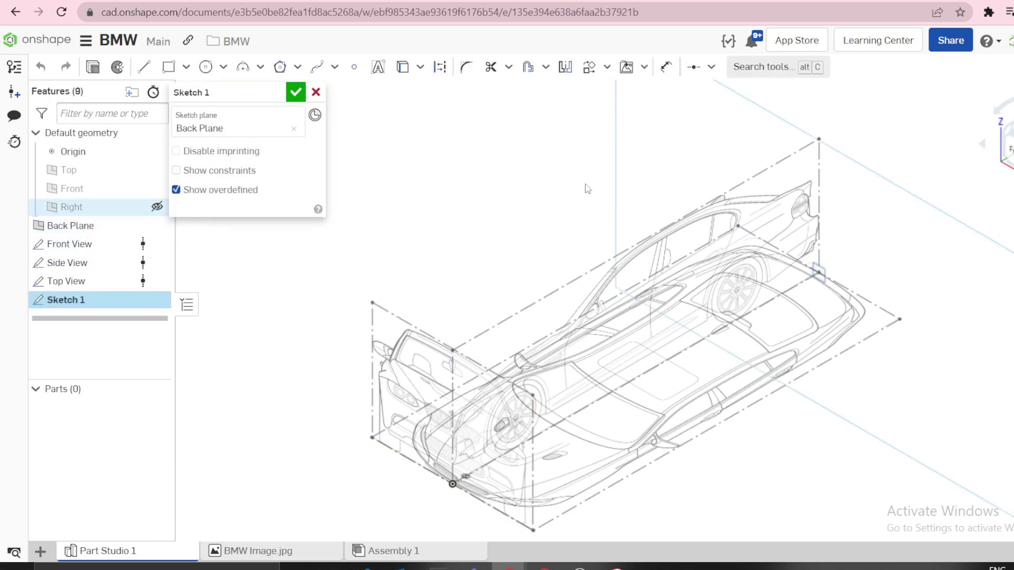
pyautogui.press('n')
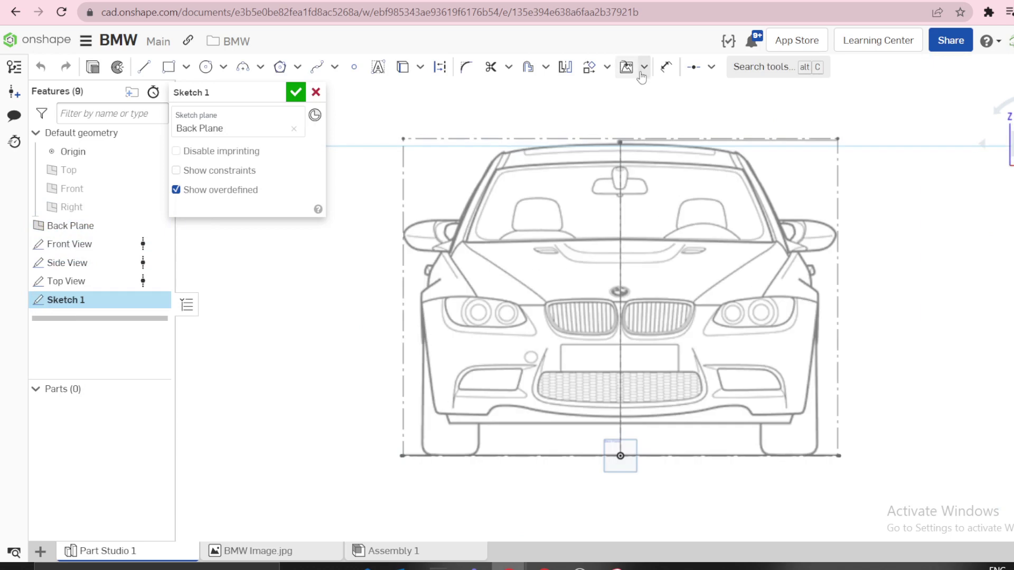
pyautogui.click(627, 67)
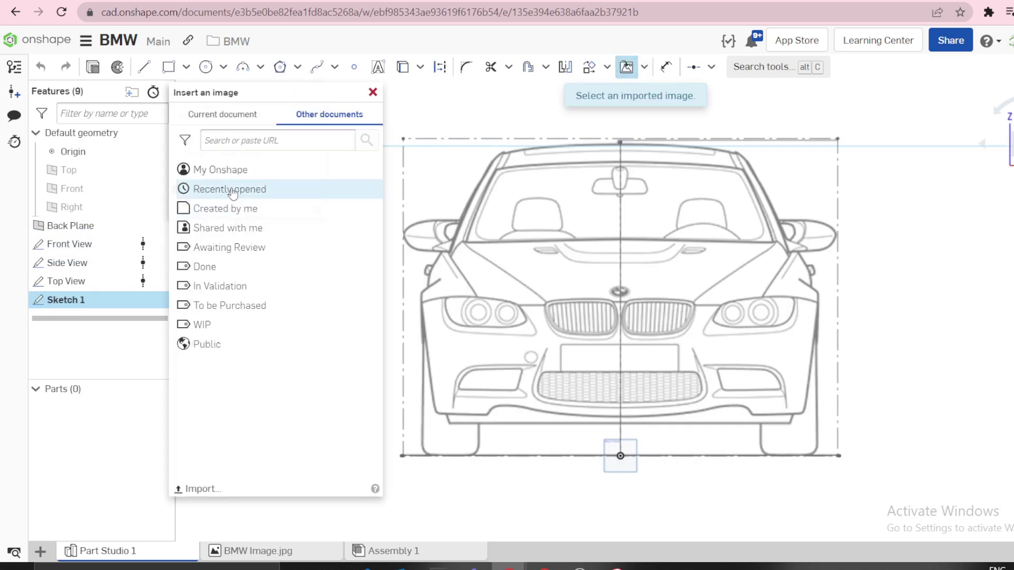
pyautogui.click(231, 169)
pyautogui.click(223, 232)
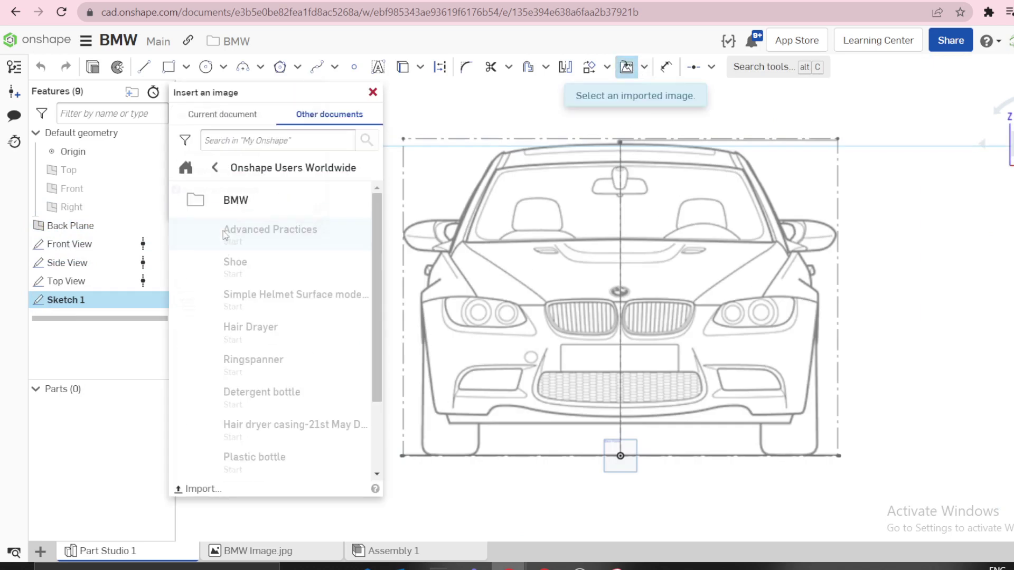
pyautogui.click(236, 200)
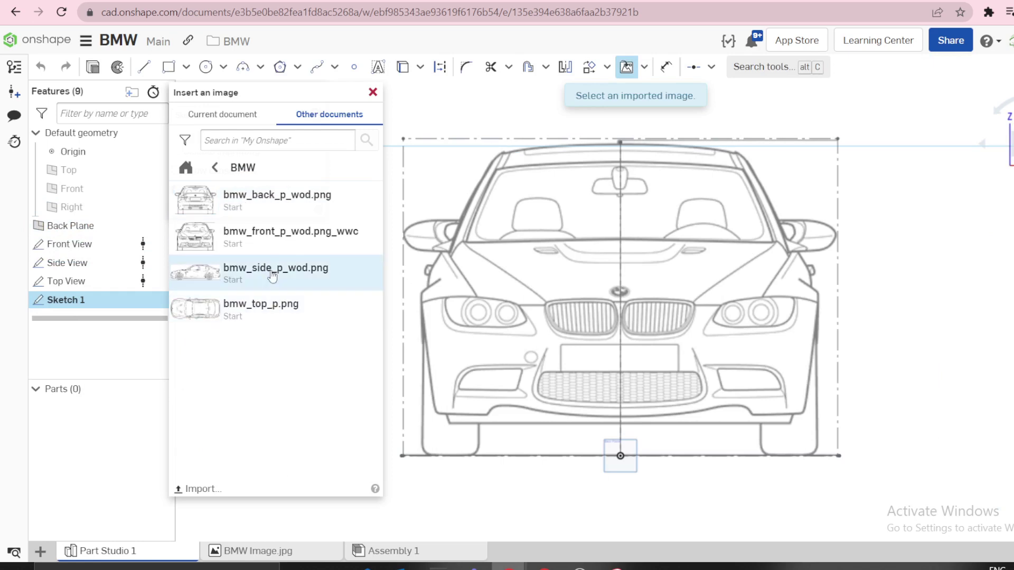
pyautogui.click(259, 203)
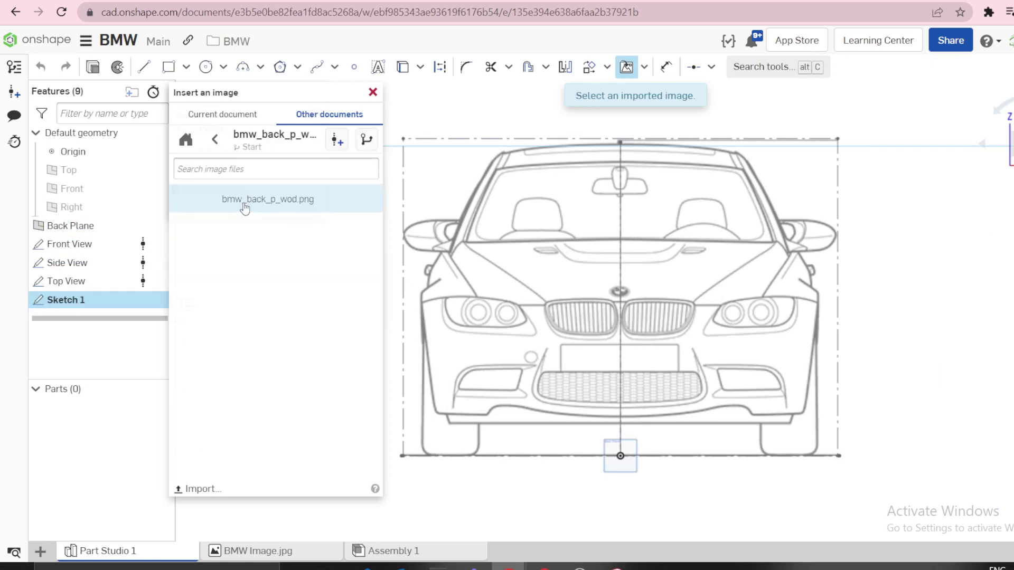
pyautogui.click(244, 207)
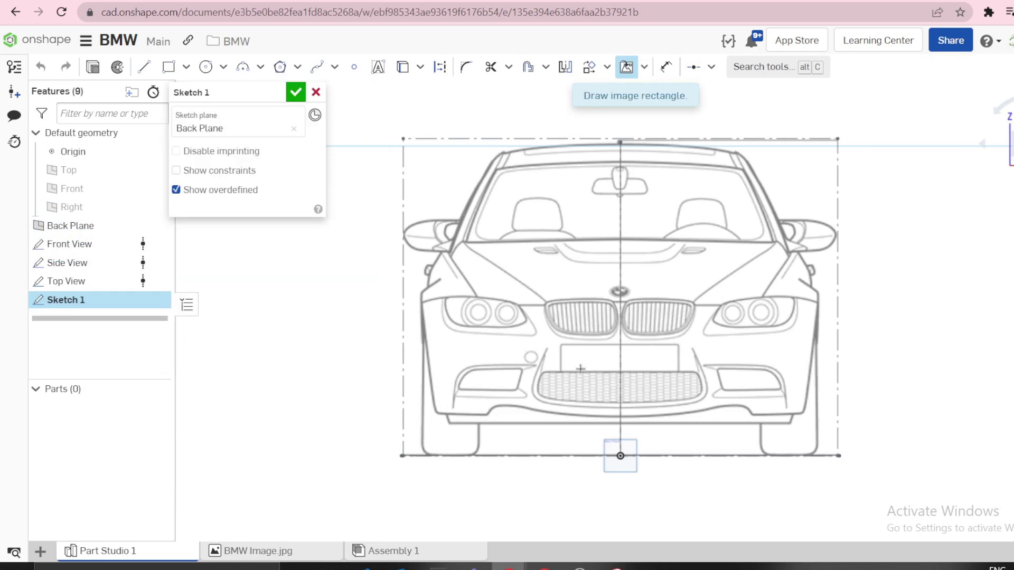
pyautogui.scroll(-3, 661, 380)
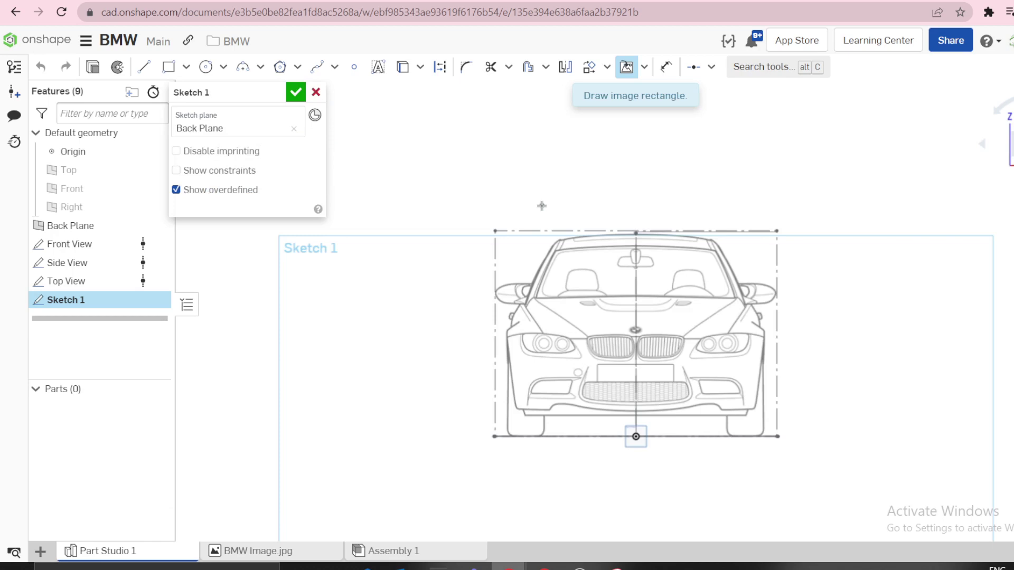
pyautogui.moveTo(542, 206); pyautogui.dragTo(743, 79)
pyautogui.scroll(-2, 832, 203)
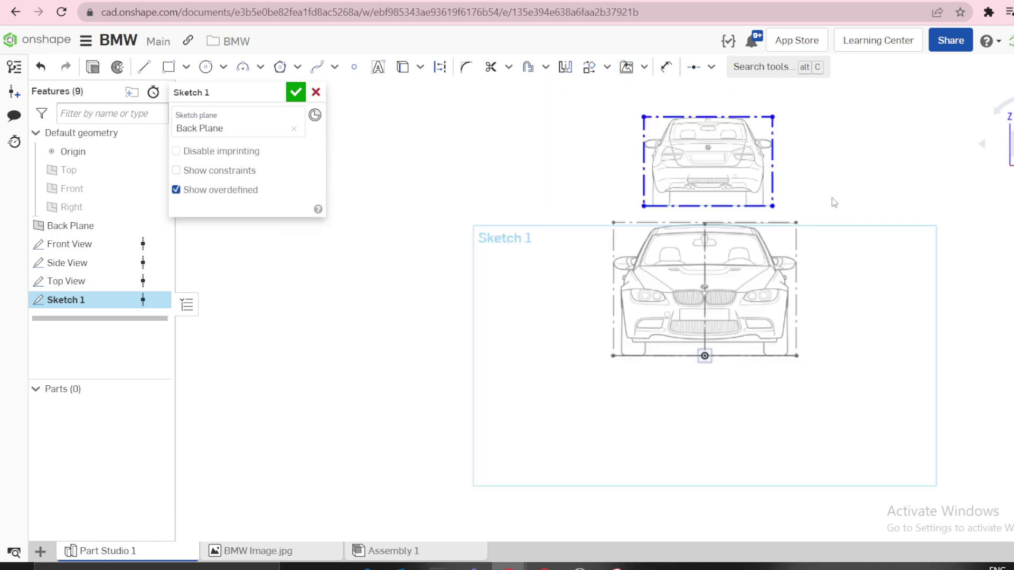
# Step: Make the back image's bottom edge equal in length to the front image's bottom edge
pyautogui.click(743, 357)
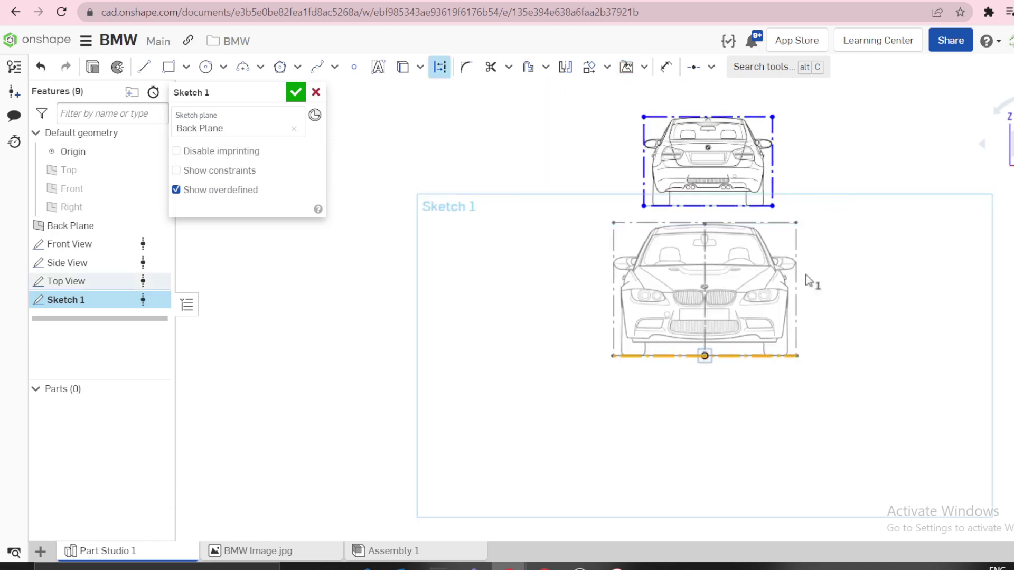
pyautogui.click(742, 207)
pyautogui.press('e')
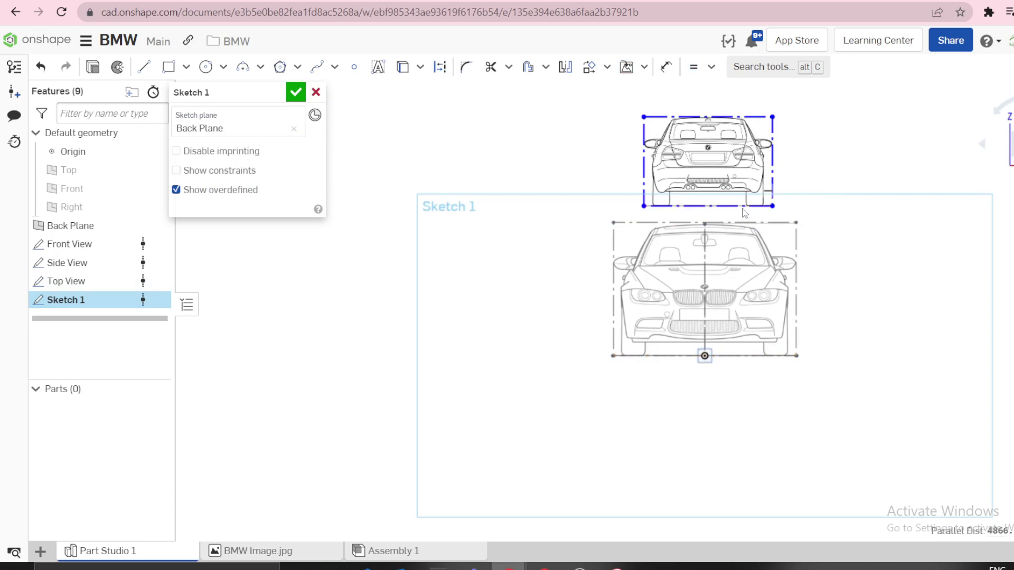
pyautogui.click(743, 207)
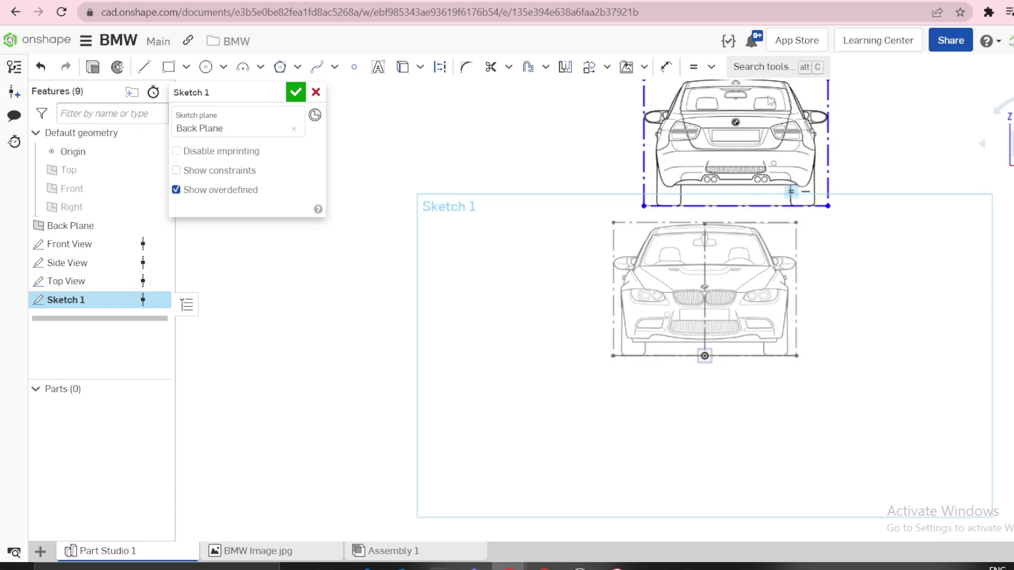
# Step: Constrain the back image's left edge coincident with the front image's left edge
pyautogui.click(644, 168)
pyautogui.press('d')
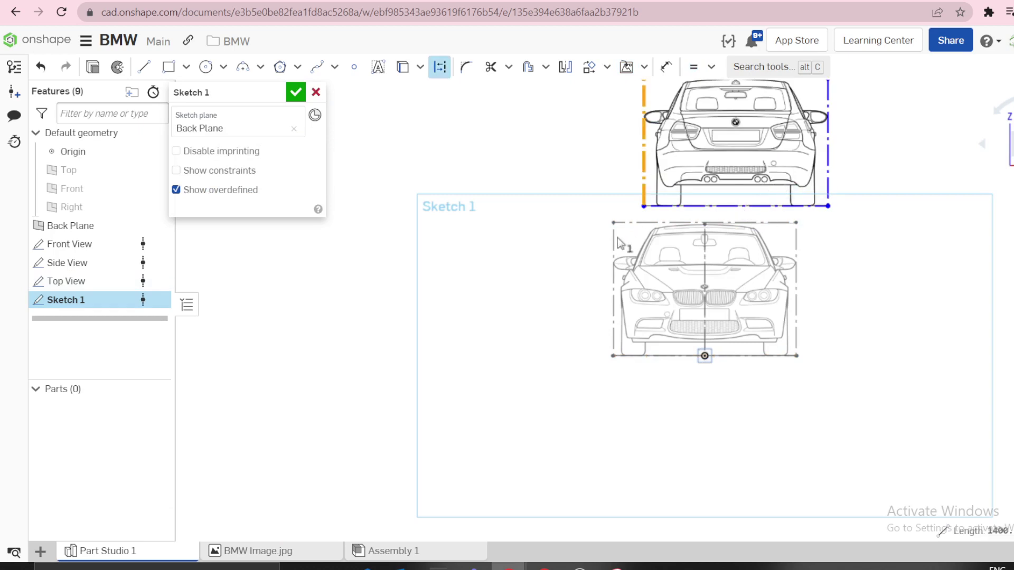
pyautogui.press('i')
pyautogui.click(613, 238)
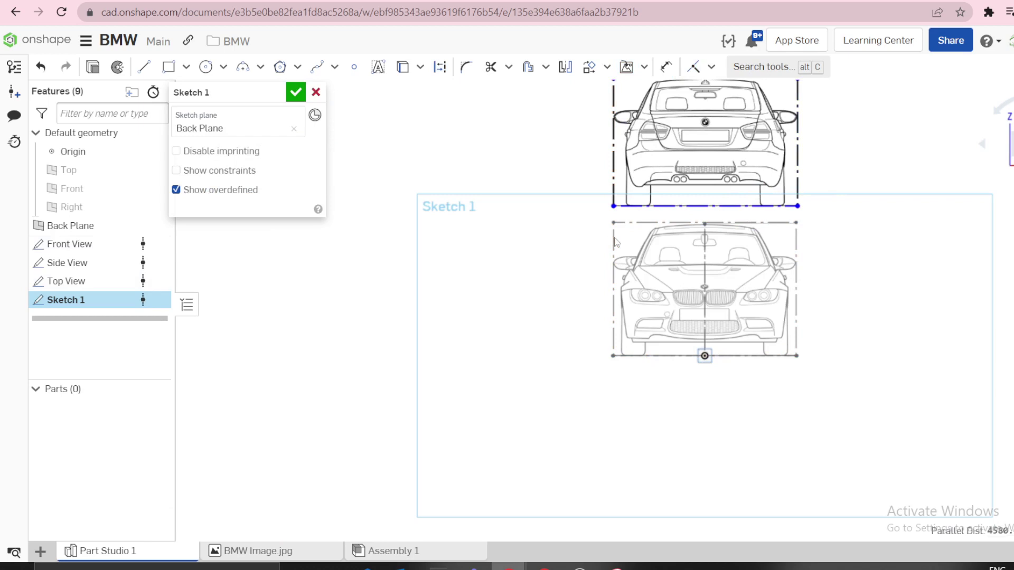
# Step: Try to align the bottom edges of the back and front images with a horizontal constraint
pyautogui.click(739, 210)
pyautogui.click(733, 357)
pyautogui.press('h')
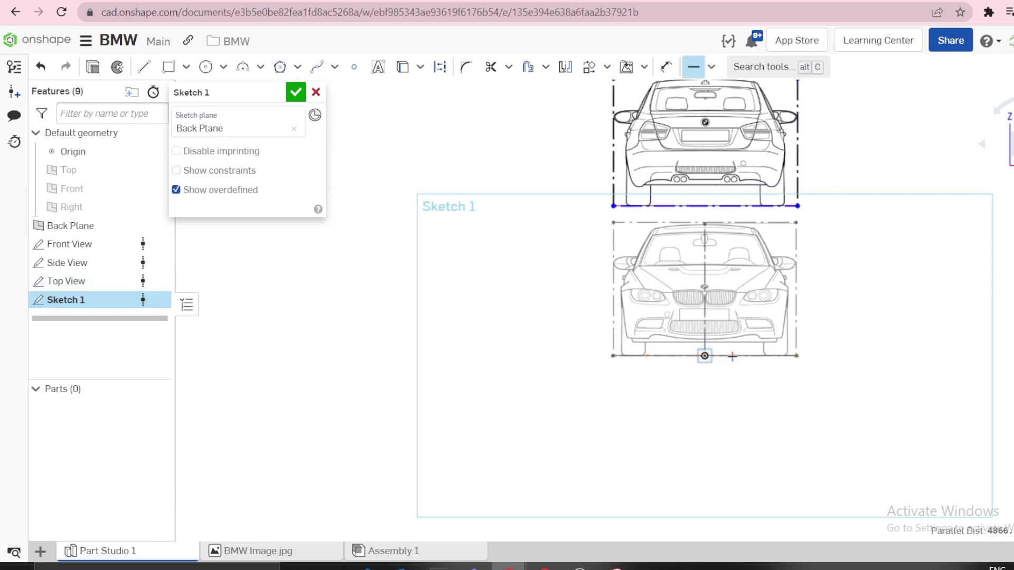
pyautogui.click(732, 356)
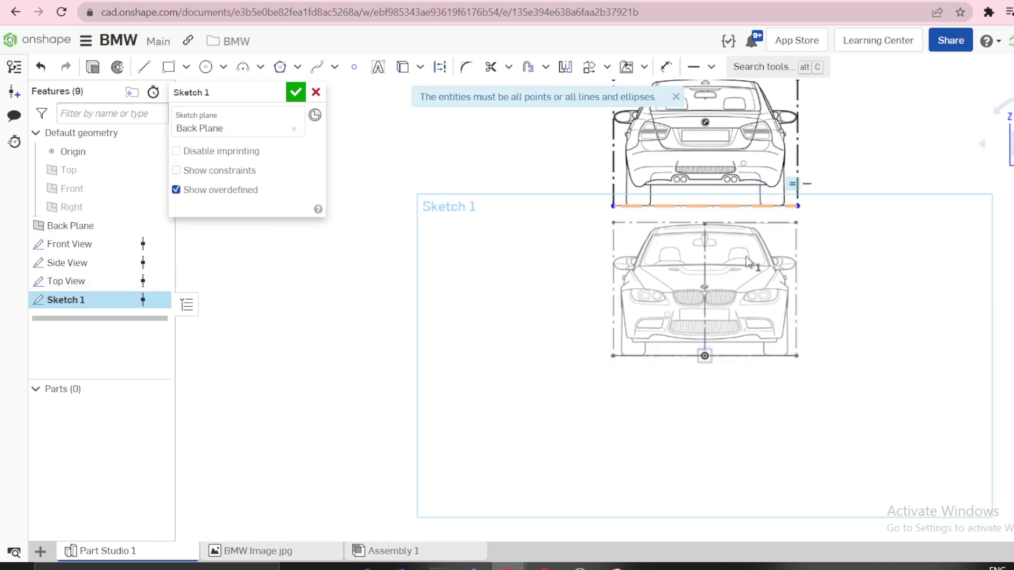
# Step: Constrain the back image's bottom edge coincident with the front image's bottom edge and check the overlap
pyautogui.press('d')
pyautogui.click(740, 354)
pyautogui.press('i')
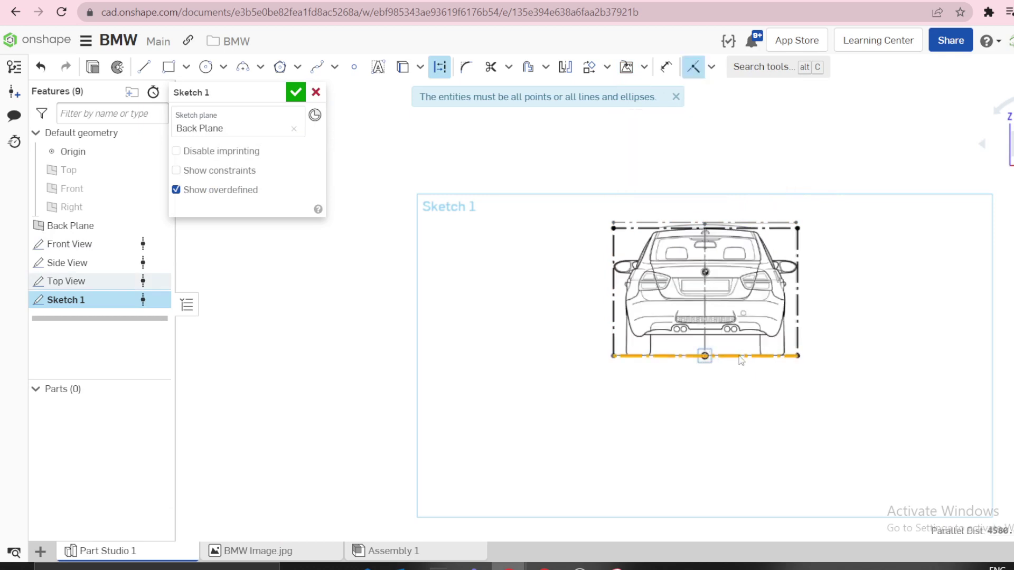
pyautogui.click(741, 358)
pyautogui.scroll(5, 796, 275)
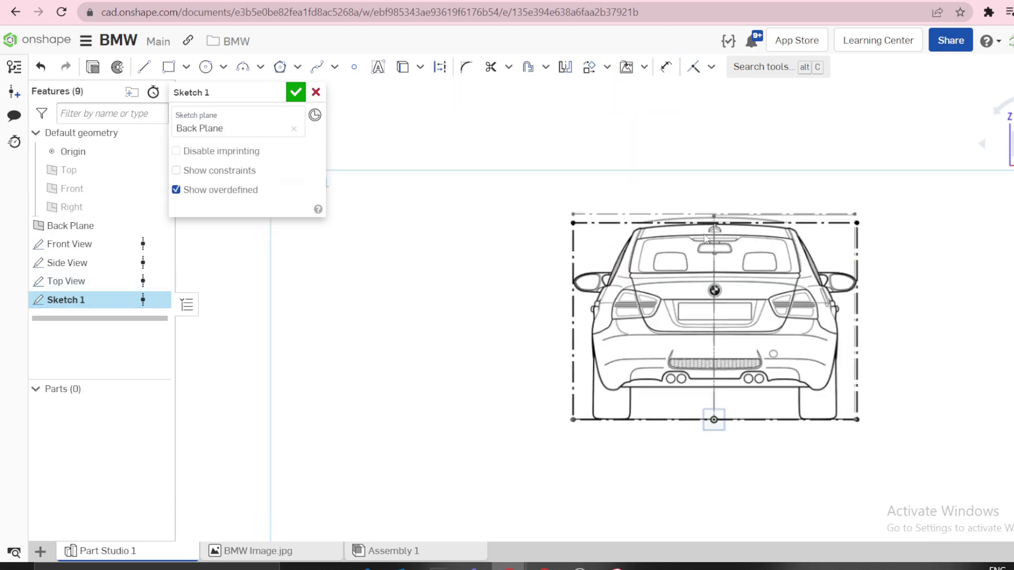
pyautogui.scroll(-6, 939, 249)
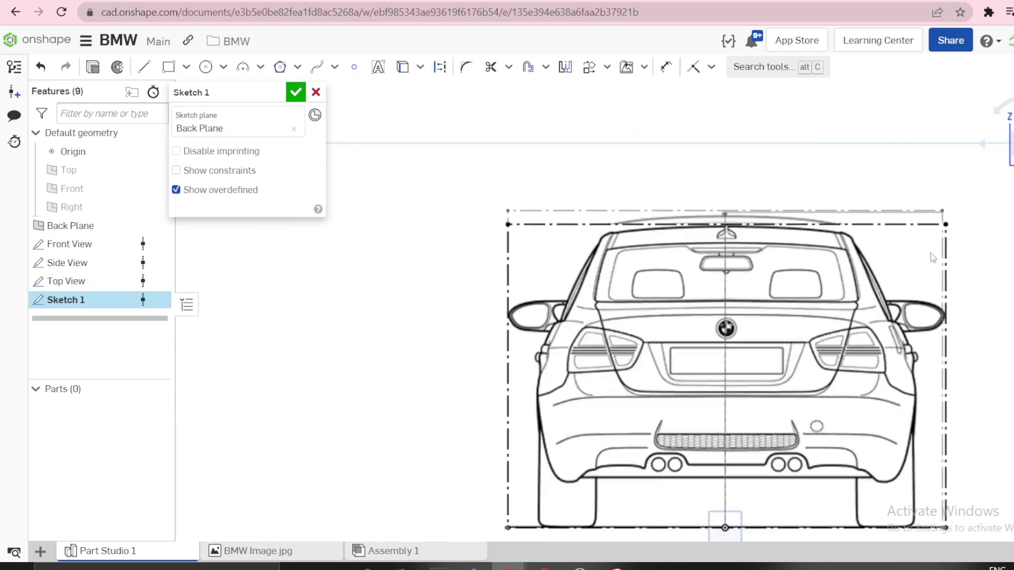
pyautogui.moveTo(892, 286); pyautogui.dragTo(790, 285, button='right')
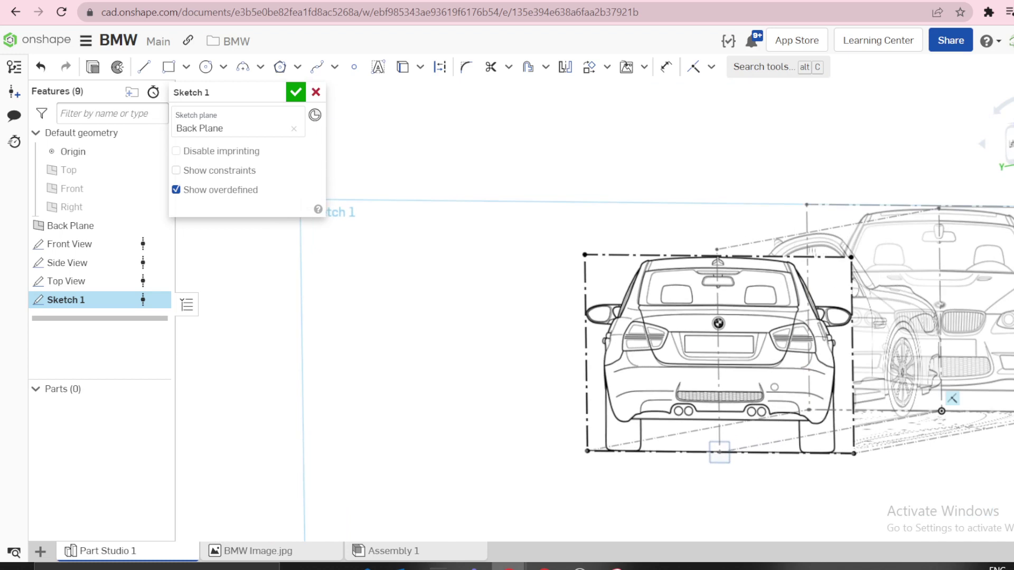
pyautogui.press('n')
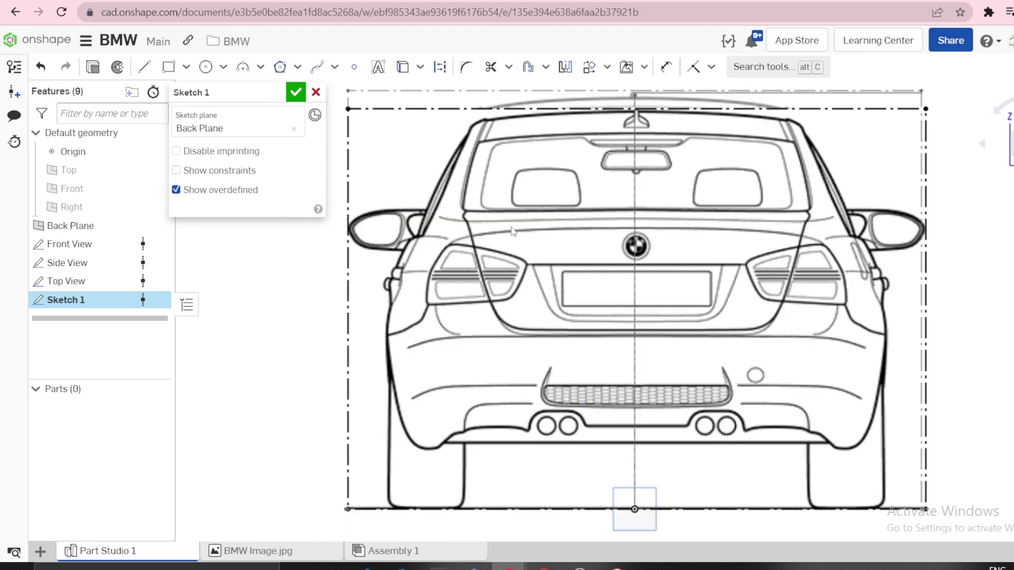
# Step: Check the back image's overlap with the front image and undo the coincident constraints aligning the two
pyautogui.scroll(-2, 512, 230)
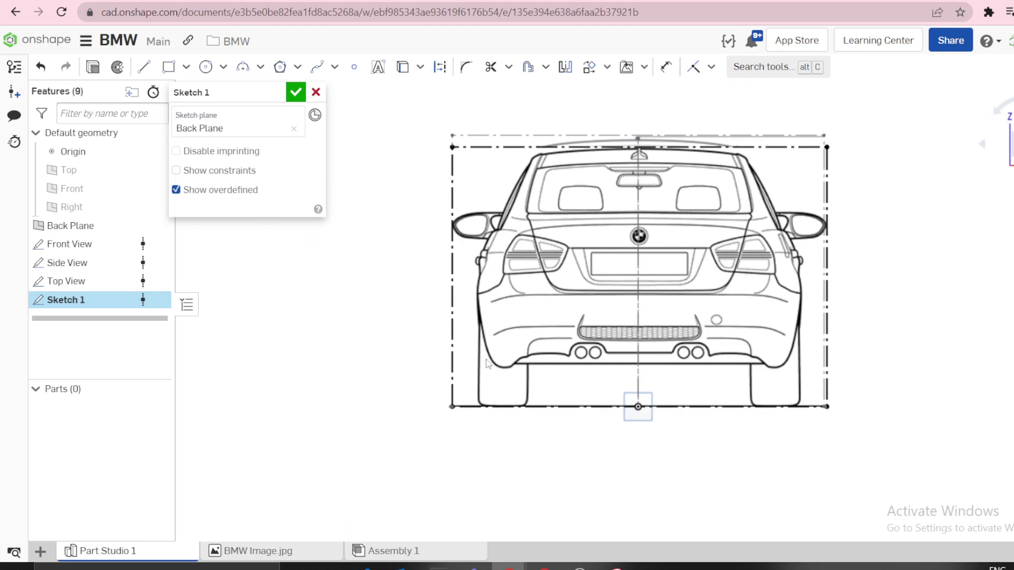
pyautogui.moveTo(475, 297)
pyautogui.mouseDown(button='right')
pyautogui.moveTo(523, 306)
pyautogui.moveTo(565, 296)
pyautogui.mouseUp(button='right')
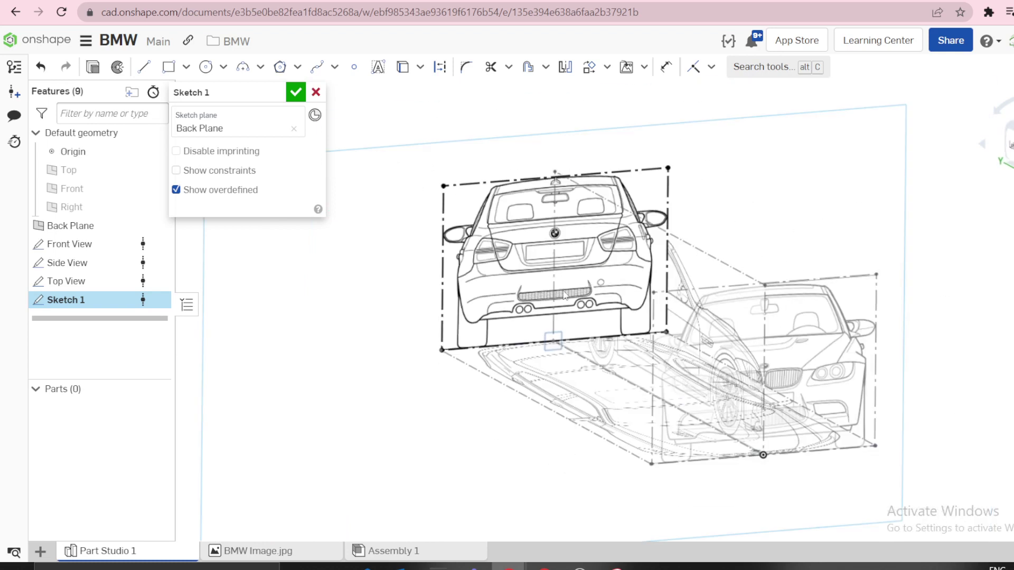
pyautogui.press('n')
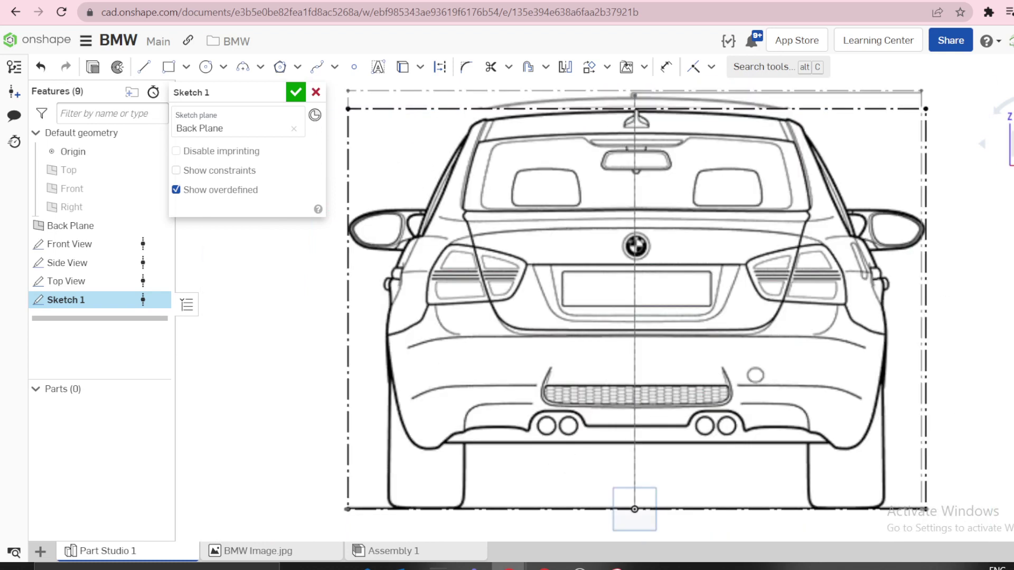
pyautogui.scroll(-2, 641, 249)
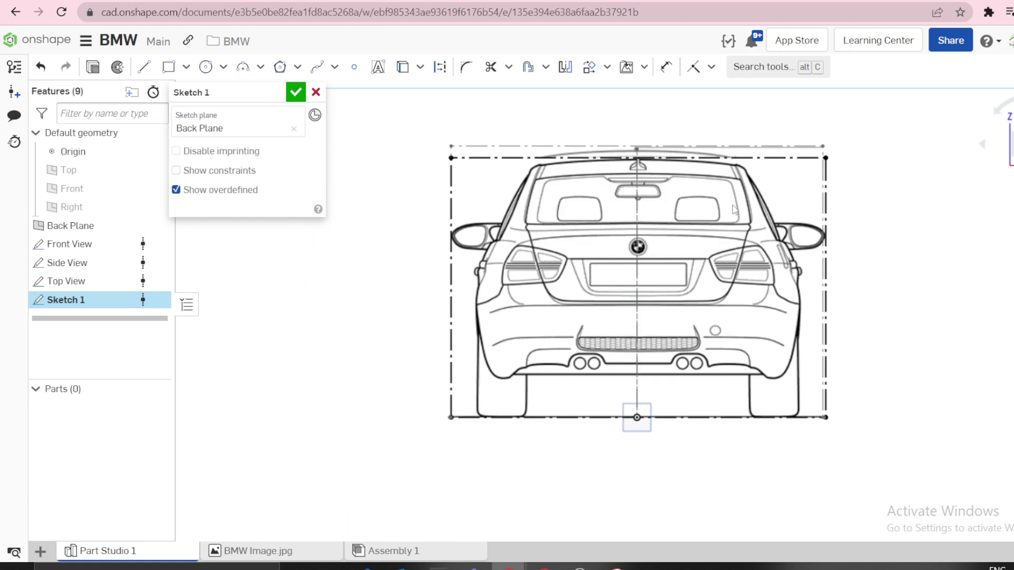
pyautogui.scroll(-1, 757, 167)
pyautogui.scroll(1, 690, 180)
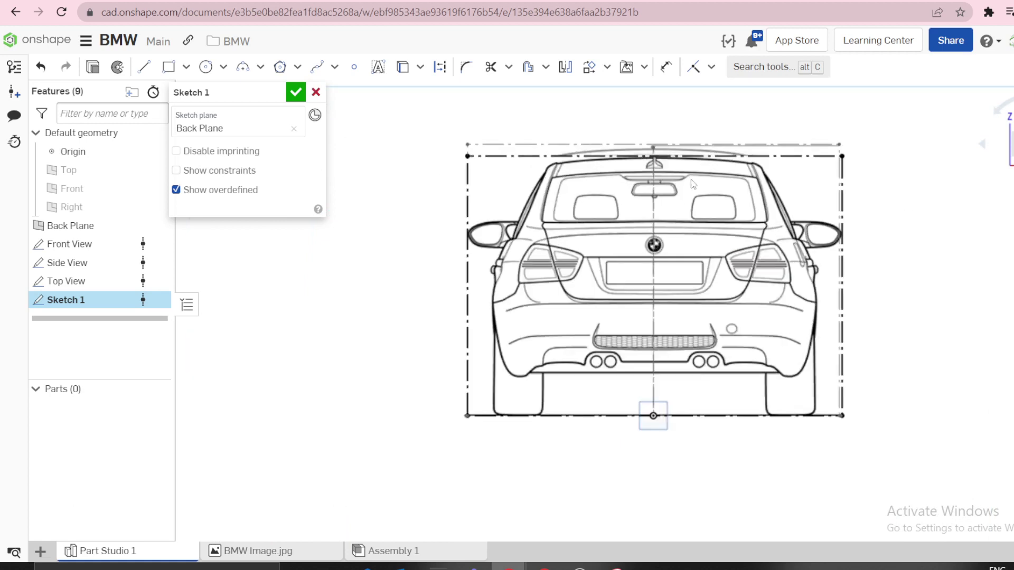
pyautogui.click(780, 157)
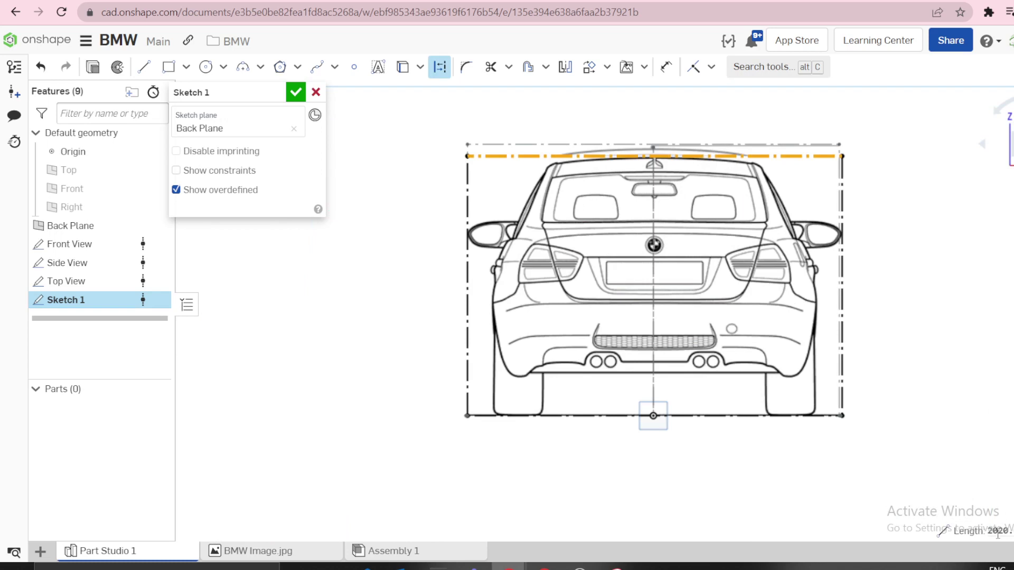
pyautogui.click(948, 236)
pyautogui.hotkey('ctrl', 'z')
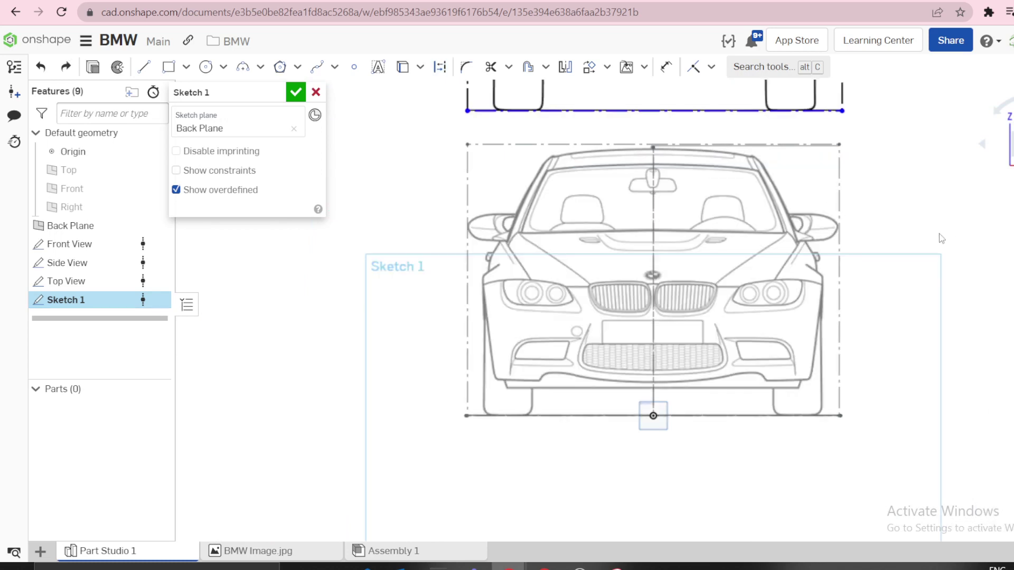
pyautogui.scroll(-6, 940, 233)
pyautogui.press('f')
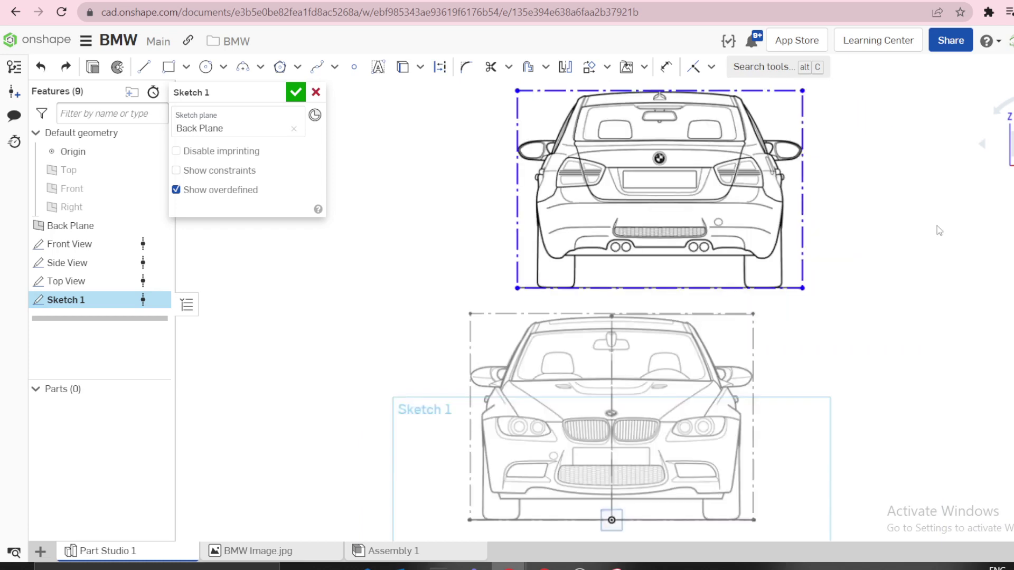
# Step: Dimension the back image's bottom edge to 2005 and delete the equal constraint tying it to the front image's bottom edge
pyautogui.scroll(-1, 879, 213)
pyautogui.press('d')
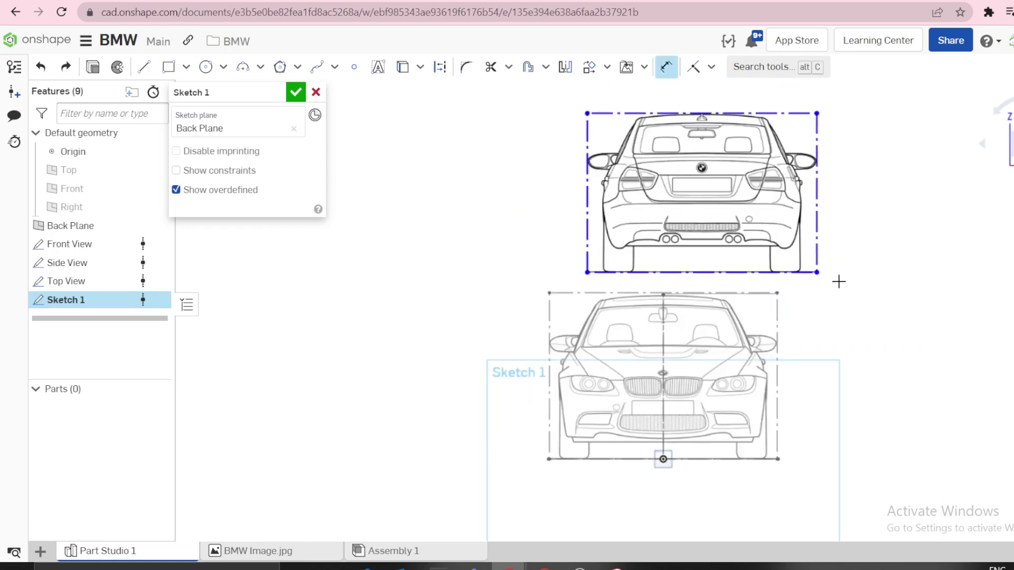
pyautogui.click(804, 272)
pyautogui.scroll(-3, 740, 202)
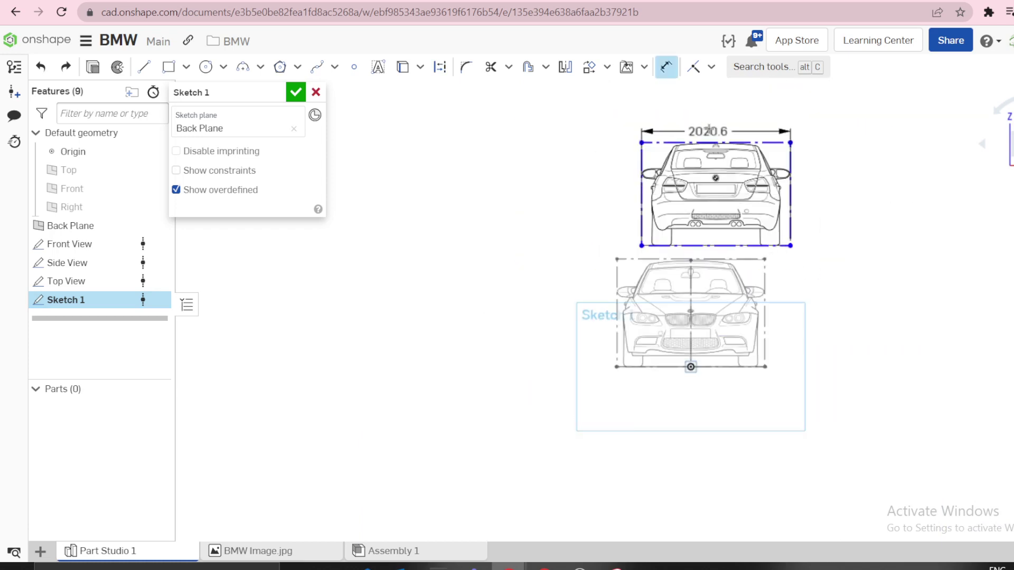
pyautogui.click(707, 129)
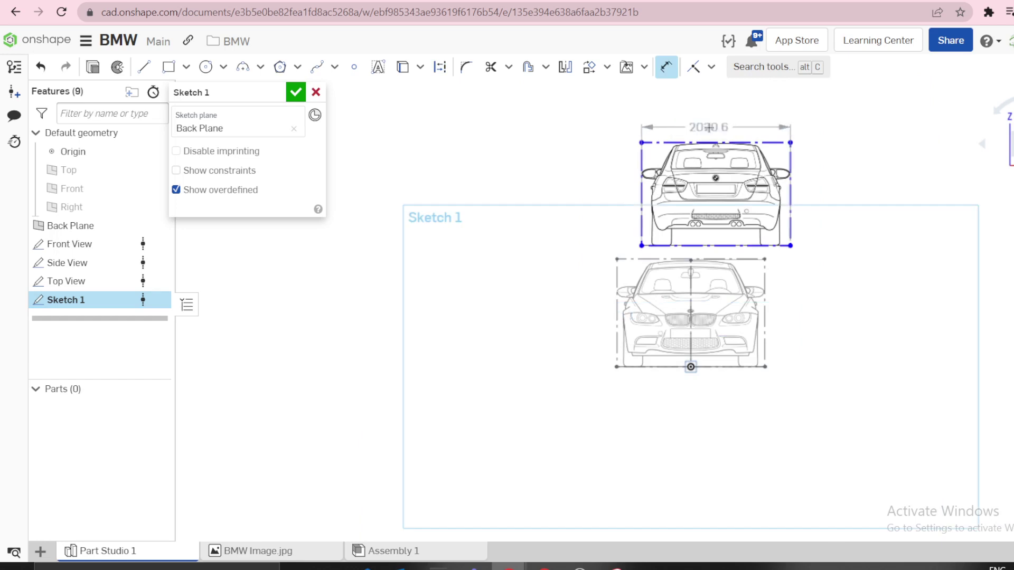
pyautogui.write('2005')
pyautogui.press('Return')
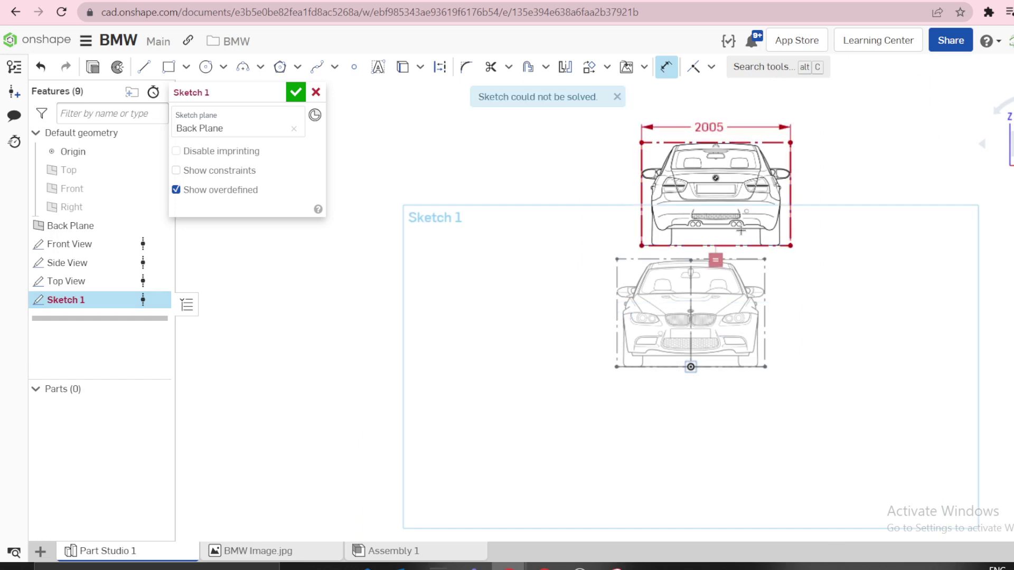
pyautogui.press('Escape')
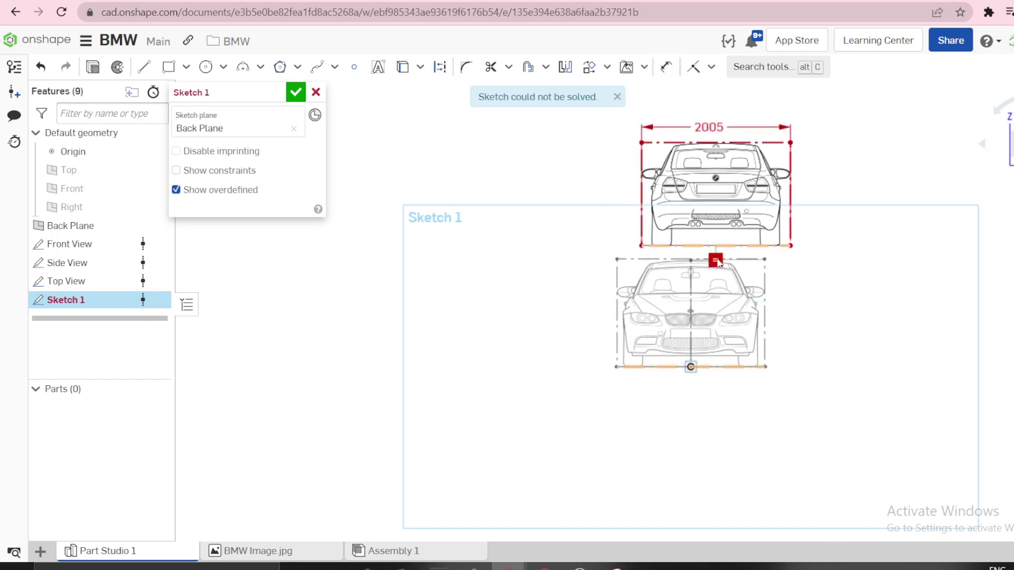
pyautogui.click(716, 261)
pyautogui.press('Delete')
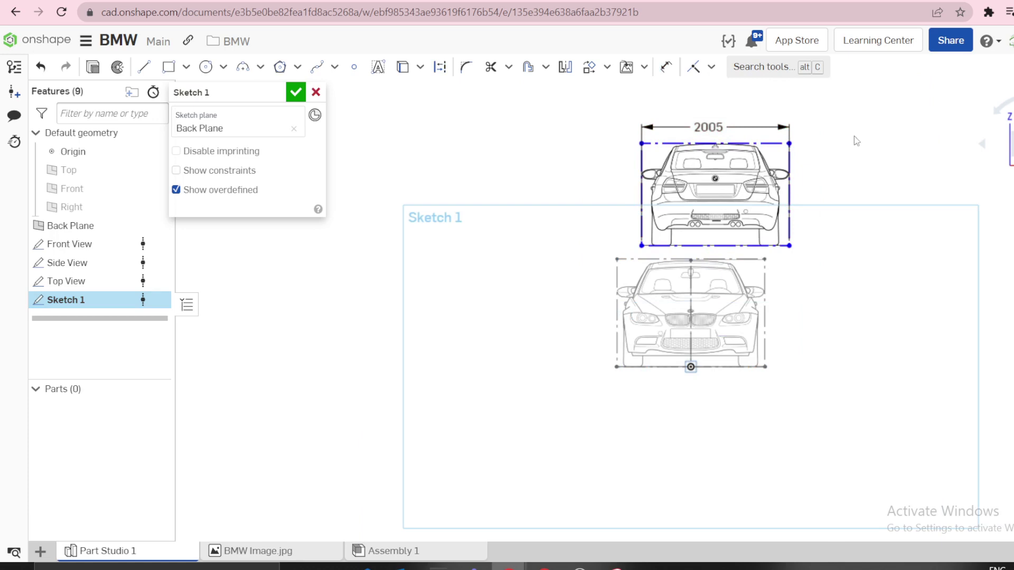
# Step: Constrain the midpoint of the back image's bottom edge to the origin, check the alignment and finish the sketch
pyautogui.click(711, 67)
pyautogui.click(731, 280)
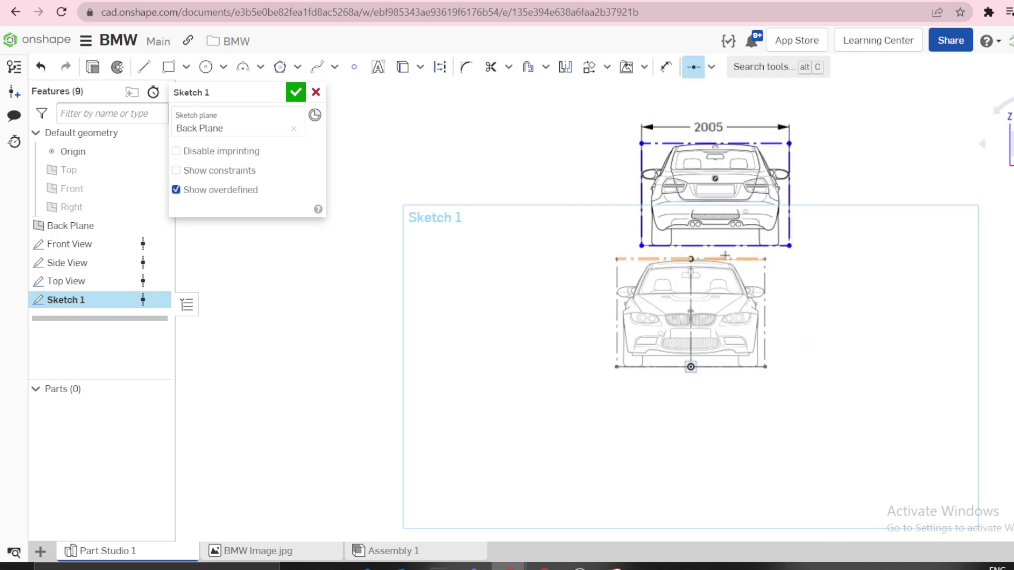
pyautogui.click(724, 247)
pyautogui.click(691, 367)
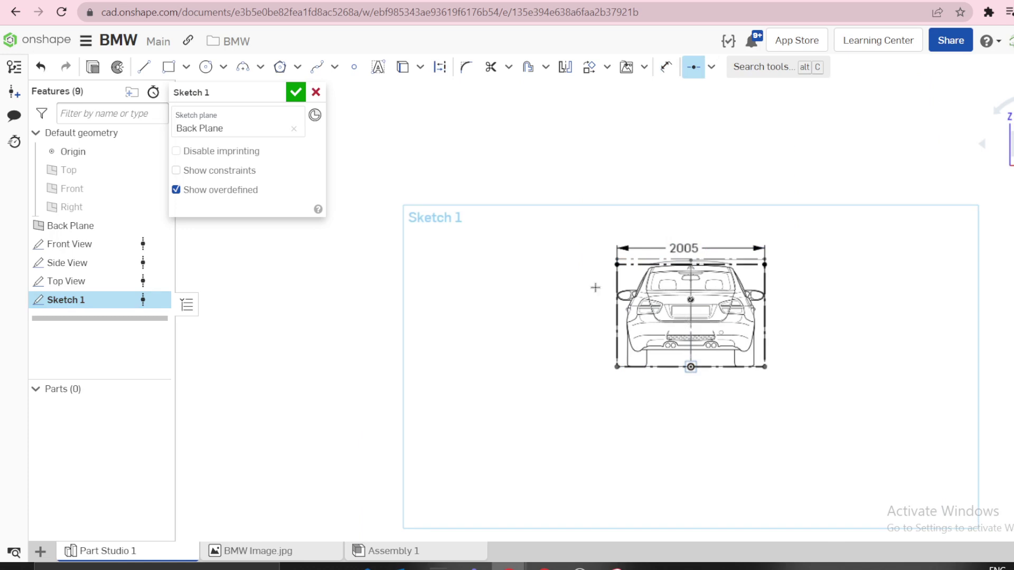
pyautogui.scroll(3, 581, 292)
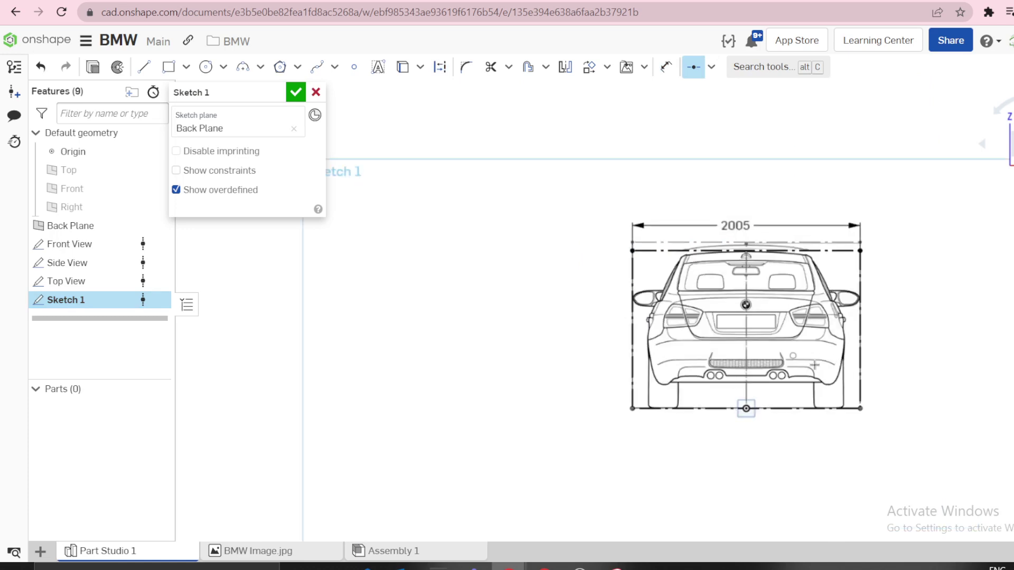
pyautogui.scroll(3, 750, 369)
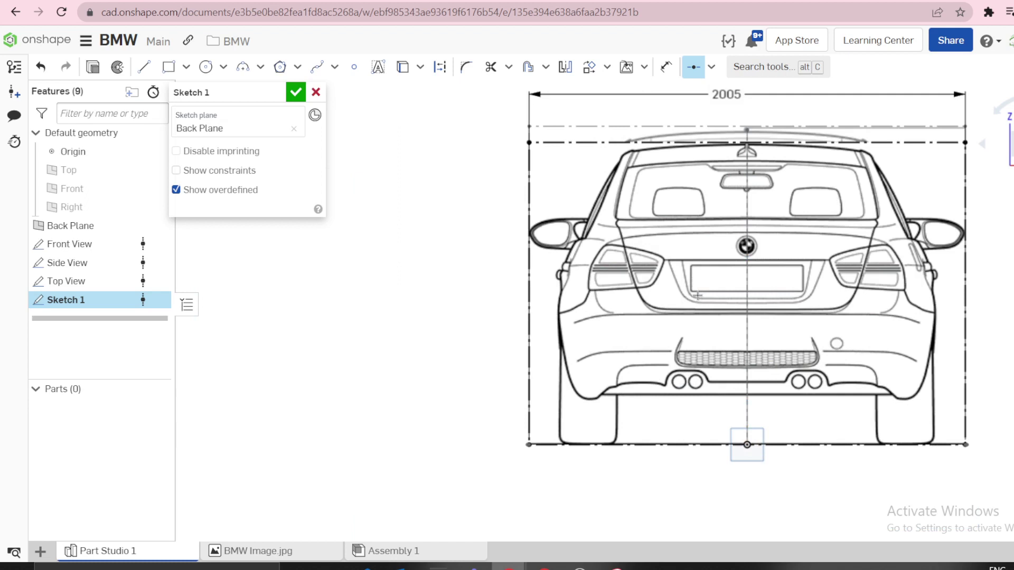
pyautogui.scroll(-1, 866, 290)
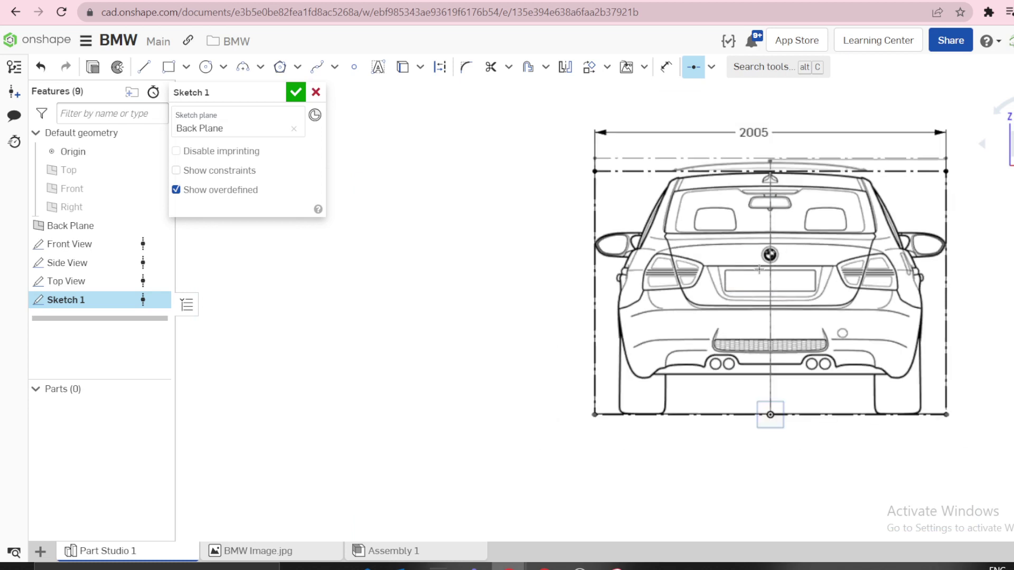
pyautogui.moveTo(759, 269)
pyautogui.mouseDown(button='right')
pyautogui.moveTo(872, 289)
pyautogui.moveTo(731, 305)
pyautogui.mouseUp(button='right')
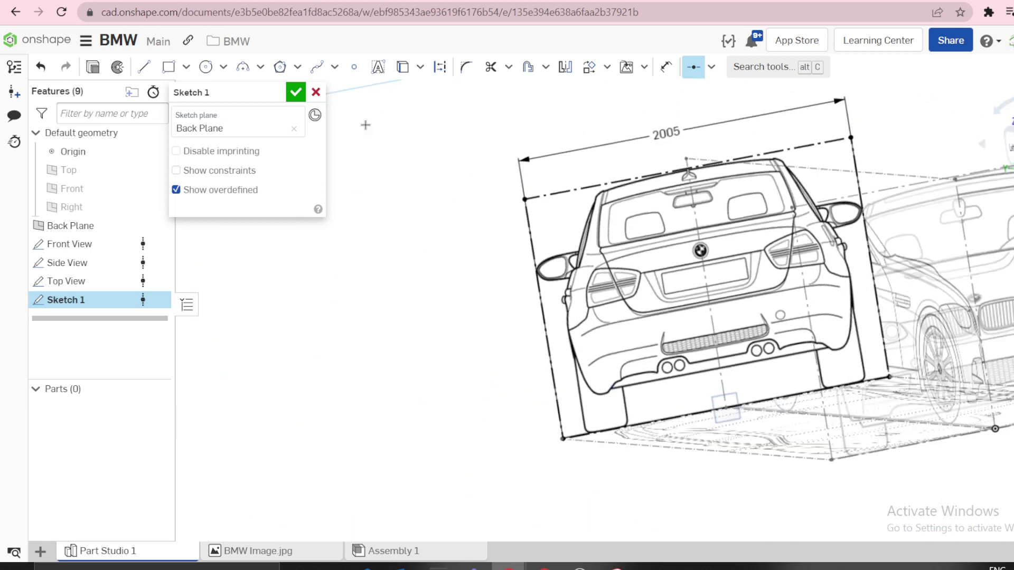
pyautogui.click(296, 92)
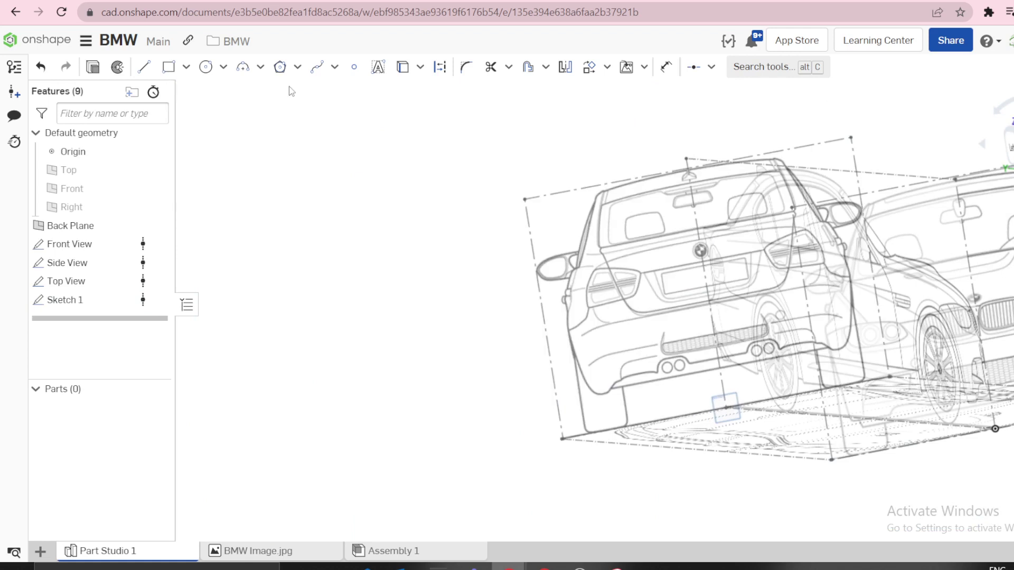
# Step: Examine how the four blueprint images line up in the front, back, left and isometric views
pyautogui.scroll(-5, 562, 234)
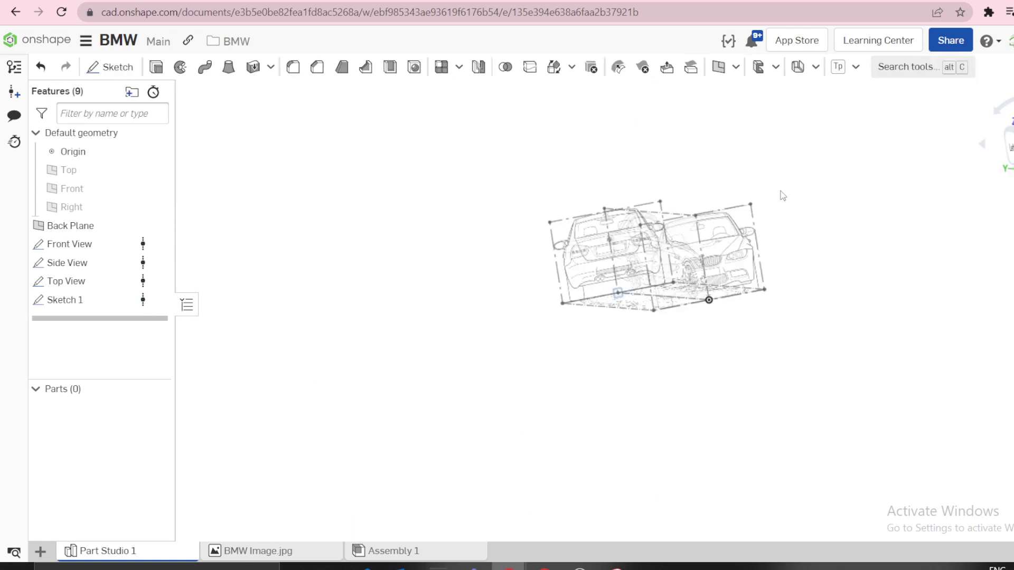
pyautogui.hotkey('shift', '1')
pyautogui.hotkey('shift', '2')
pyautogui.hotkey('shift', '3')
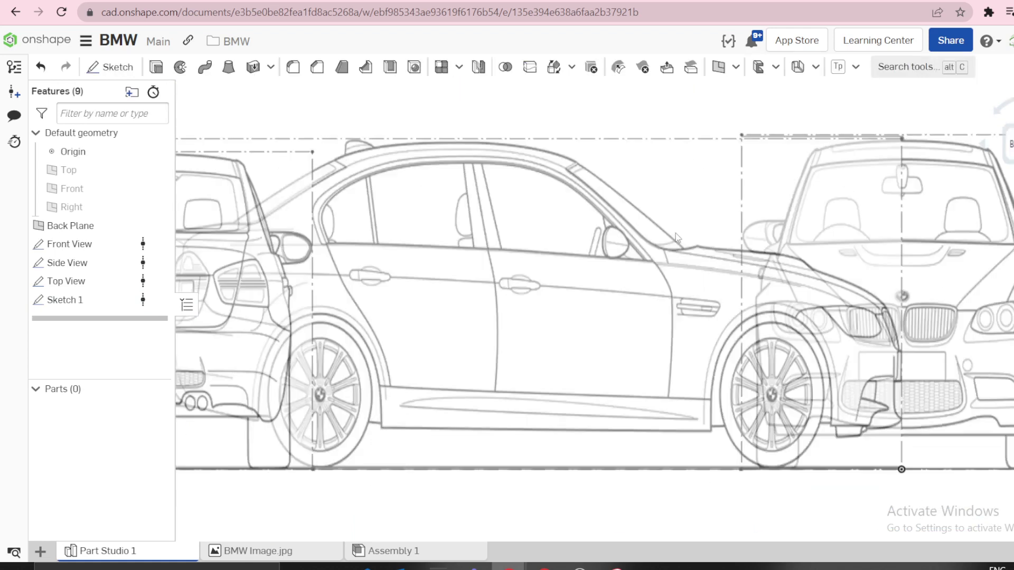
pyautogui.hotkey('shift', '1')
pyautogui.hotkey('shift', '7')
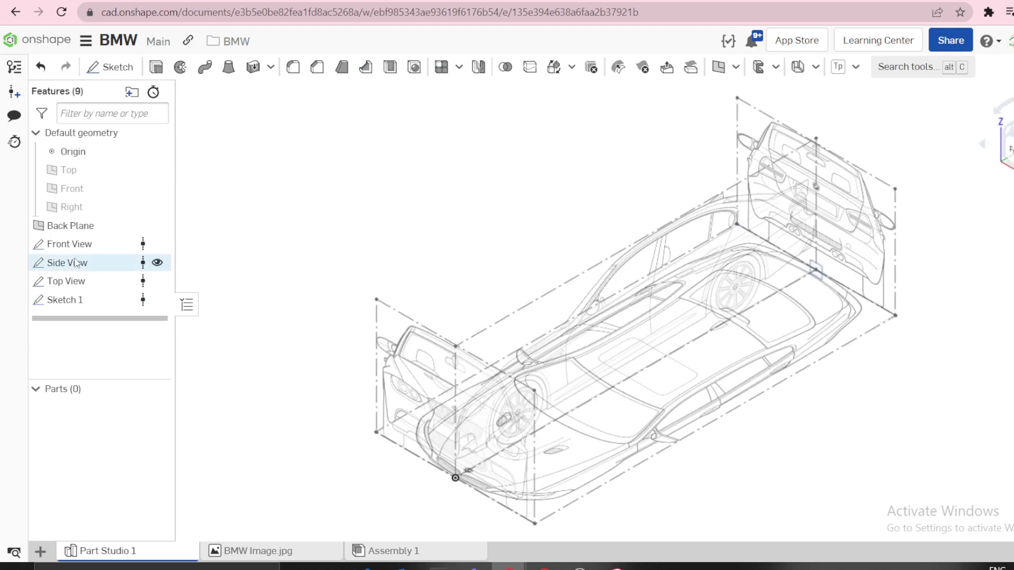
# Step: Rename the back image's sketch as Back View
pyautogui.rightClick(41, 301)
pyautogui.click(309, 176)
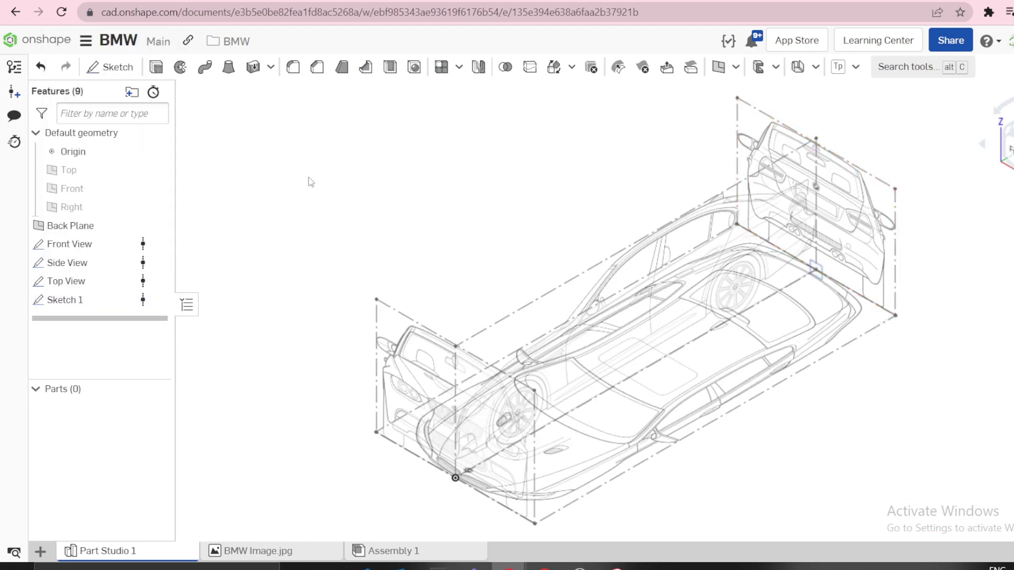
pyautogui.click(84, 301)
pyautogui.doubleClick(84, 301)
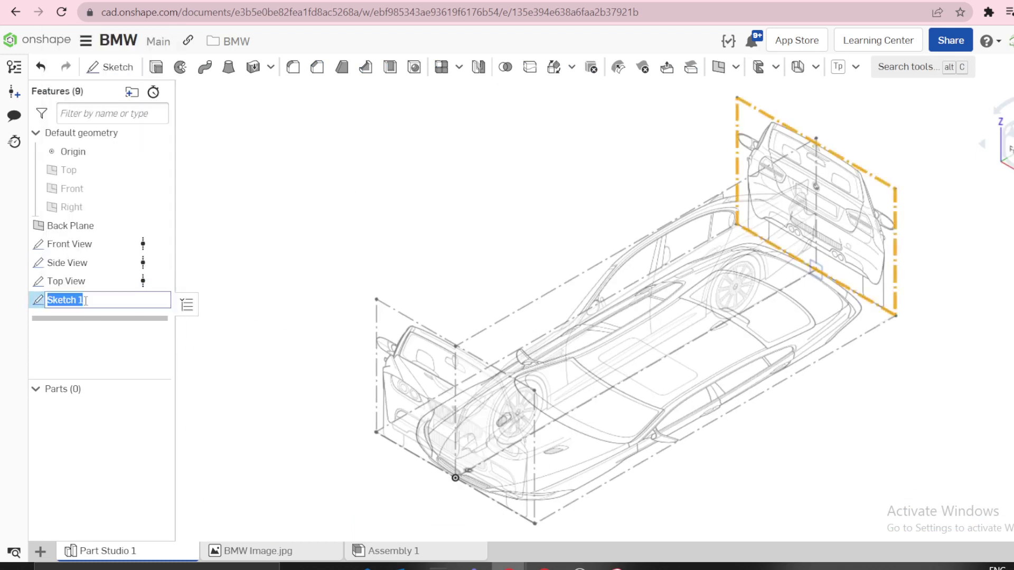
pyautogui.write('Back View')
pyautogui.press('Return')
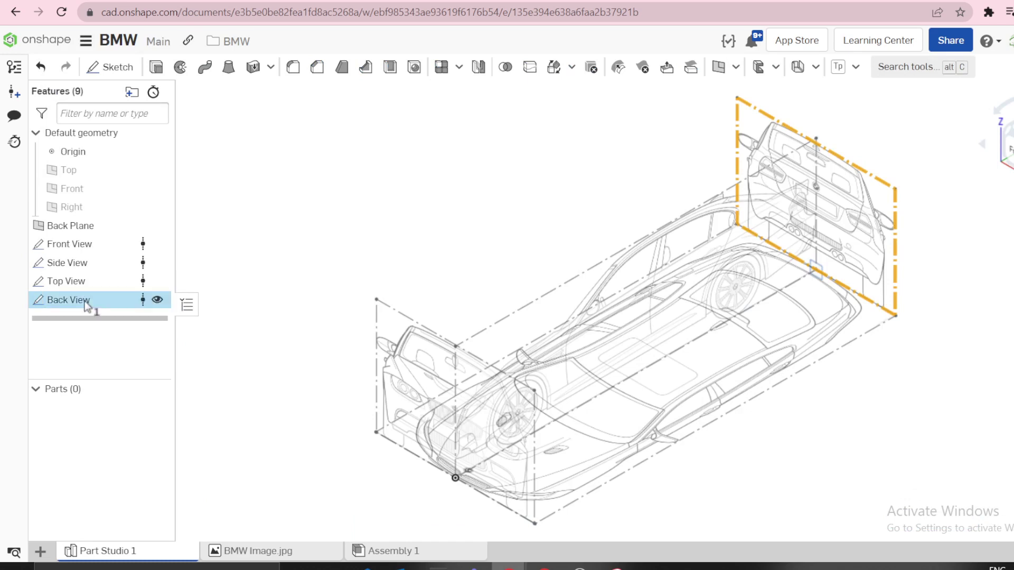
# Step: Clear the selection and hide the Back Plane in the model
pyautogui.click(273, 277)
pyautogui.scroll(-2, 481, 211)
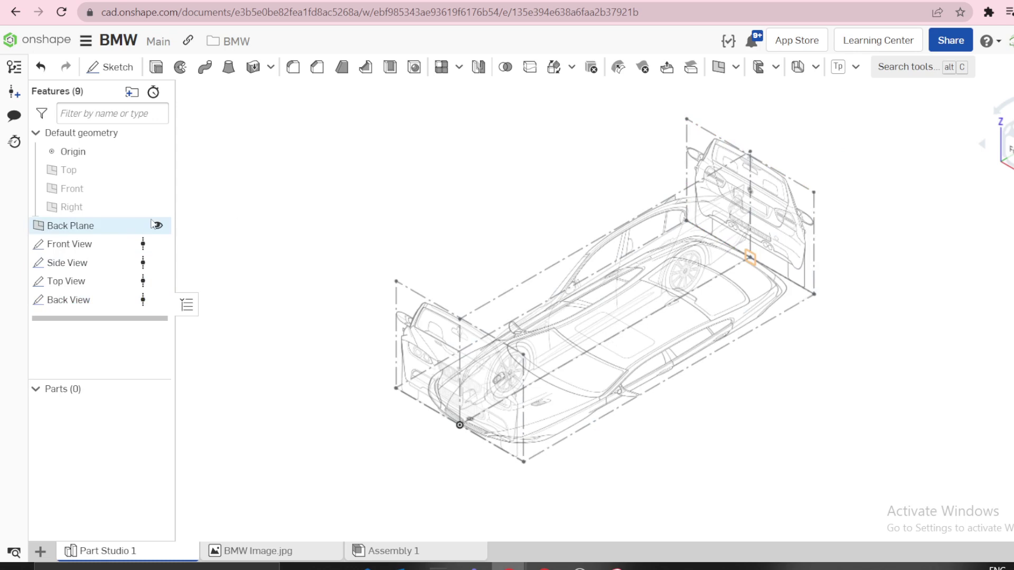
pyautogui.click(157, 226)
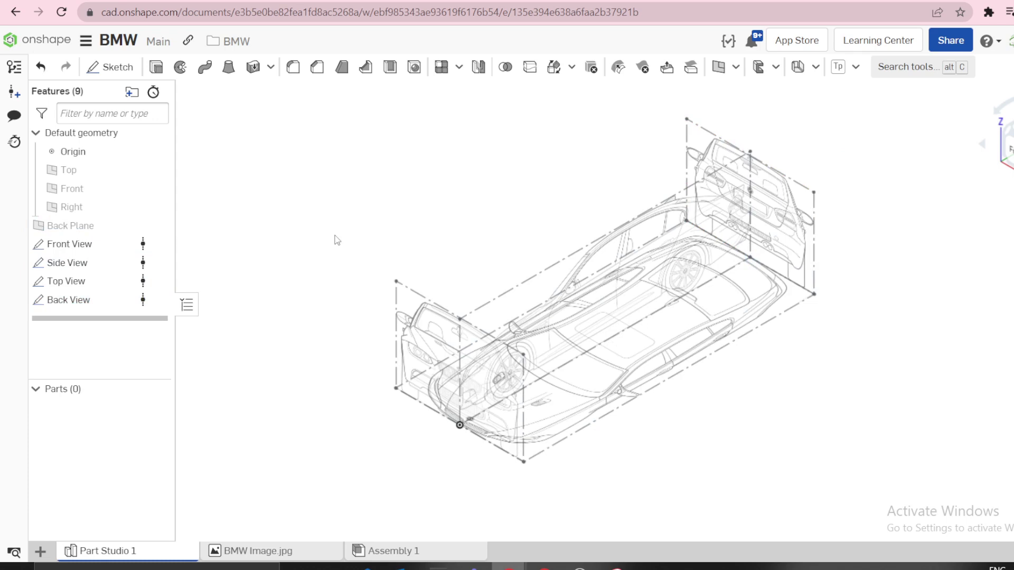
# Step: Inspect the finished blueprint layout from another angle and open the BMW Image.jpg reference picture
pyautogui.moveTo(629, 395)
pyautogui.mouseDown(button='right')
pyautogui.moveTo(683, 430)
pyautogui.moveTo(650, 374)
pyautogui.moveTo(654, 354)
pyautogui.moveTo(551, 346)
pyautogui.moveTo(669, 323)
pyautogui.moveTo(273, 552)
pyautogui.mouseUp(button='right')
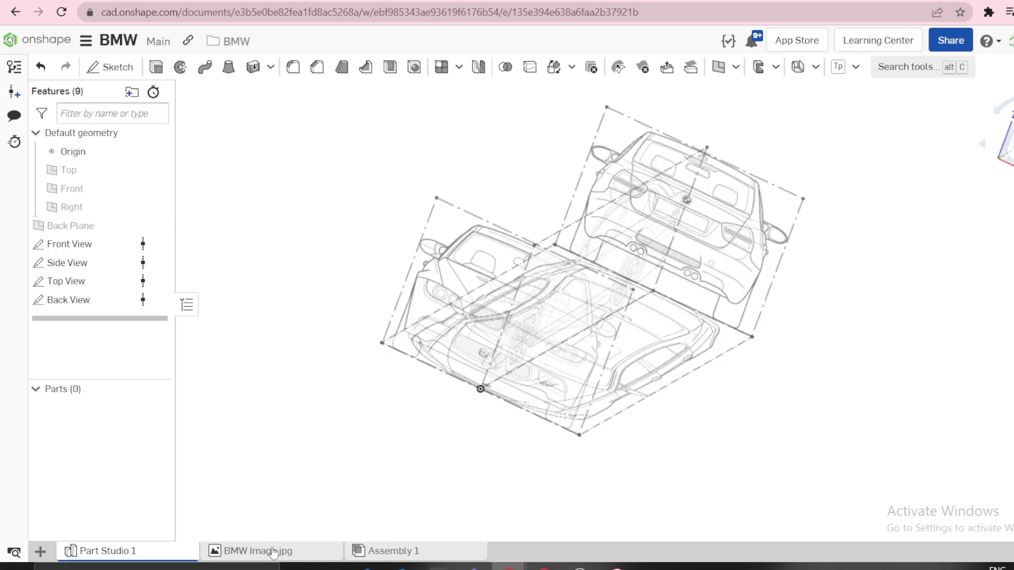
pyautogui.click(273, 552)
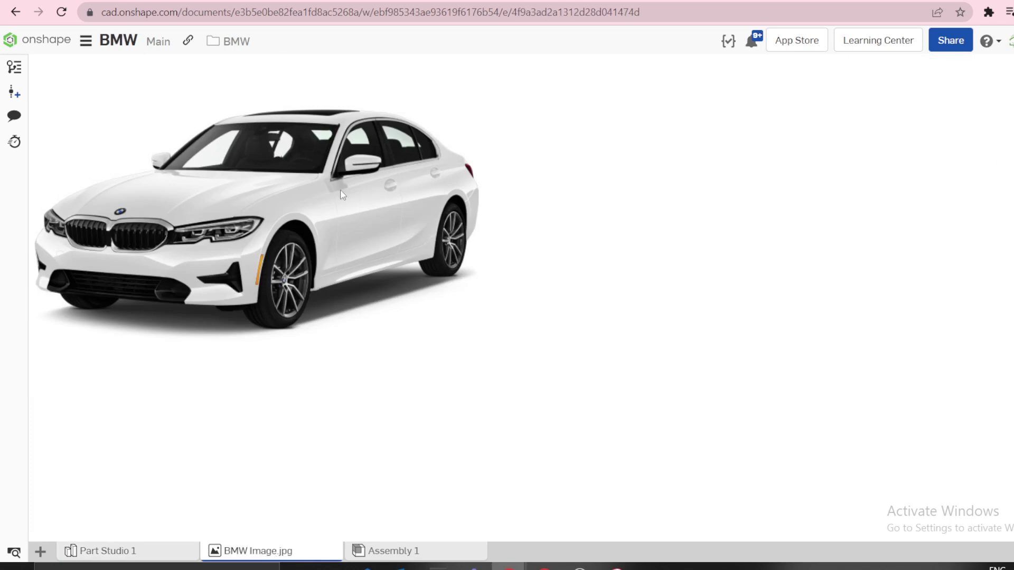